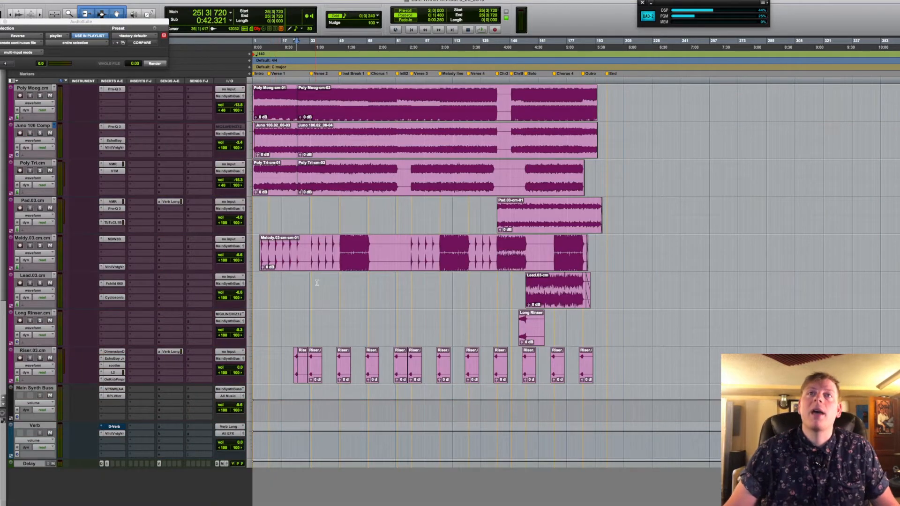
Survey the session's synth, bass, vocal and drum tracks in the arrangement, examining how they are grouped and routed.
left_click(317, 283)
scroll(317, 282, "up", 10)
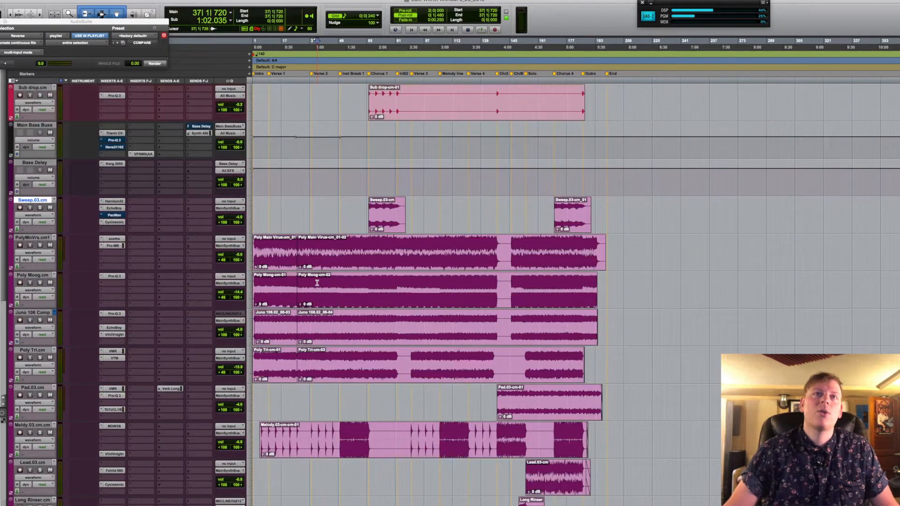
scroll(317, 282, "up", 2)
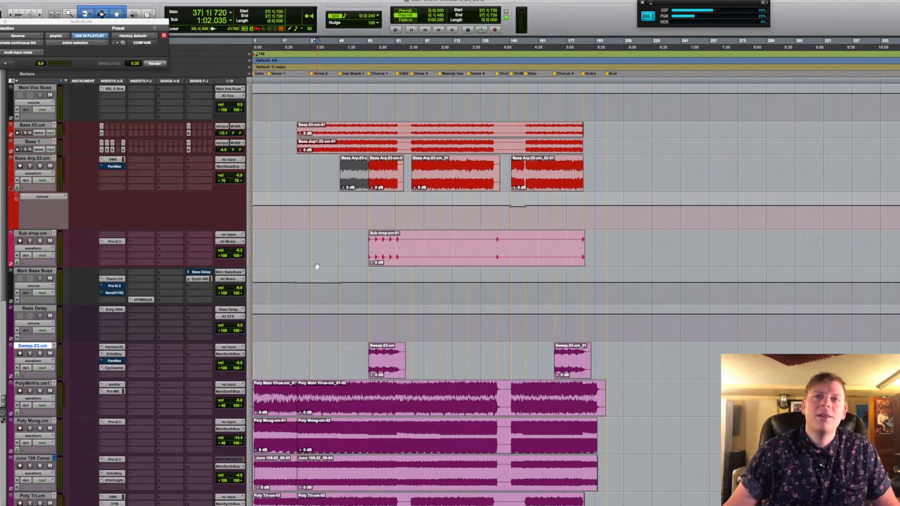
scroll(317, 266, "up", 4)
scroll(317, 267, "up", 20)
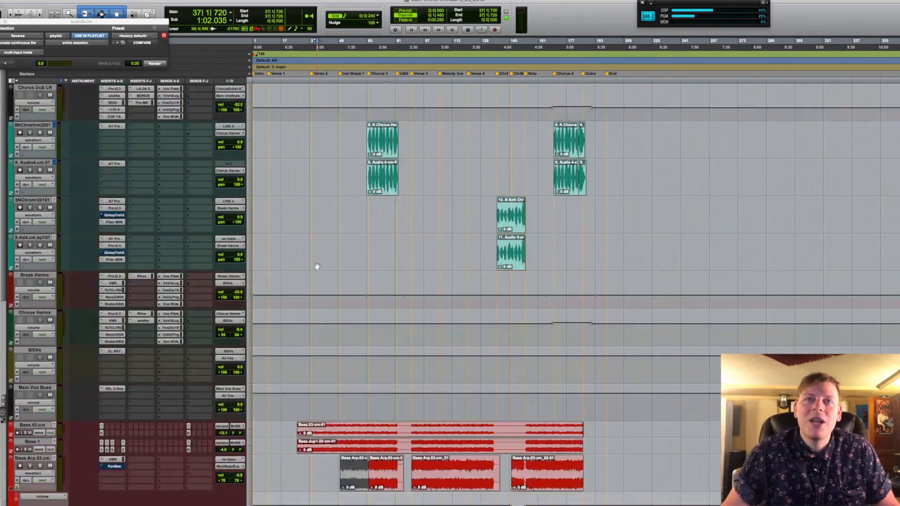
scroll(316, 266, "up", 20)
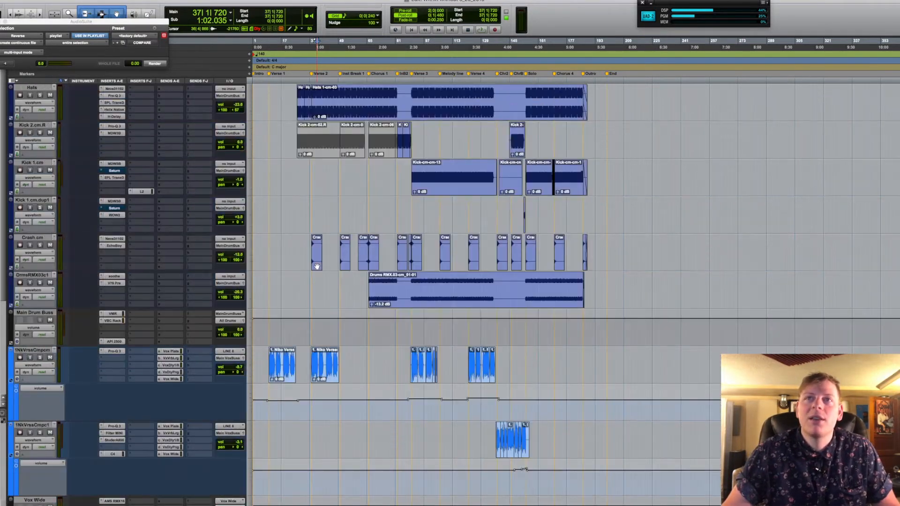
scroll(317, 266, "up", 1)
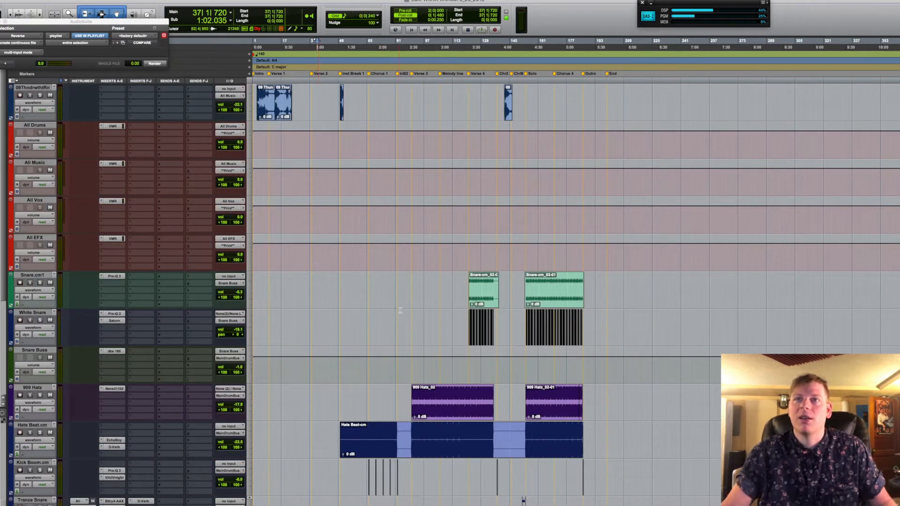
scroll(451, 335, "down", 15)
scroll(453, 335, "down", 3)
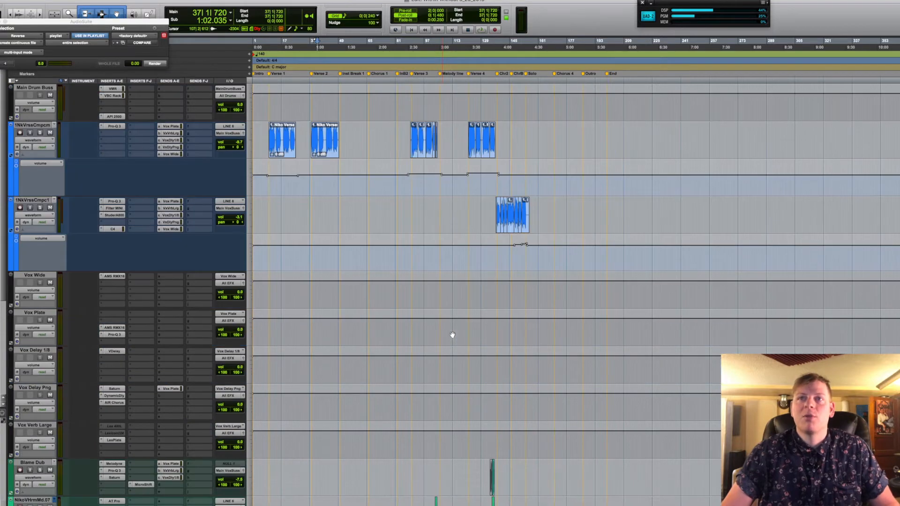
scroll(452, 335, "down", 20)
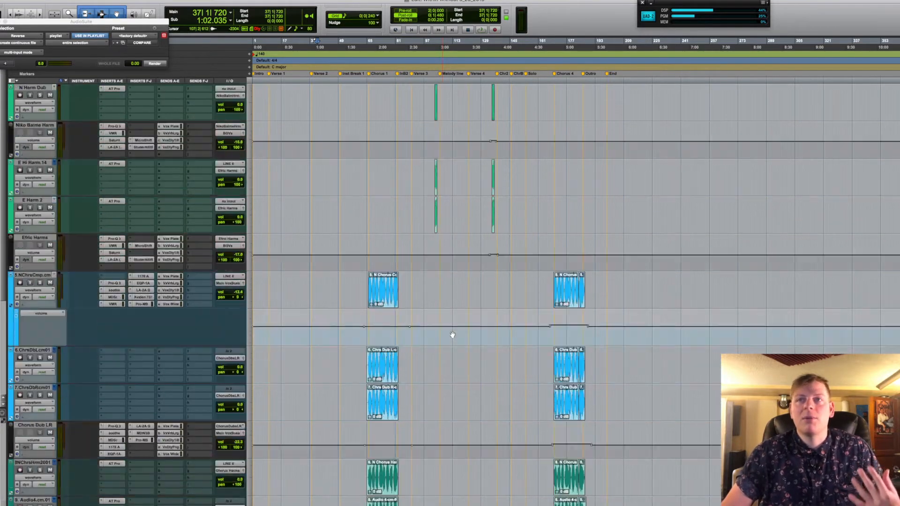
scroll(453, 335, "down", 4)
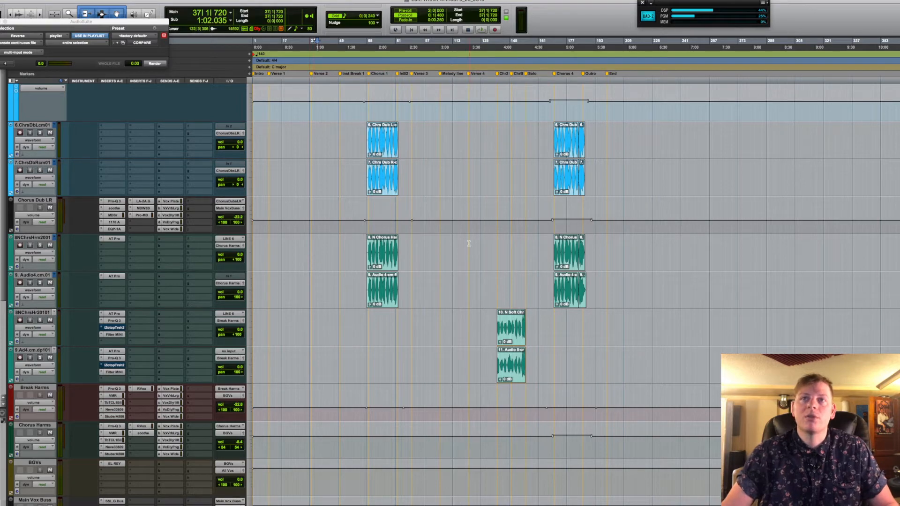
scroll(467, 245, "down", 15)
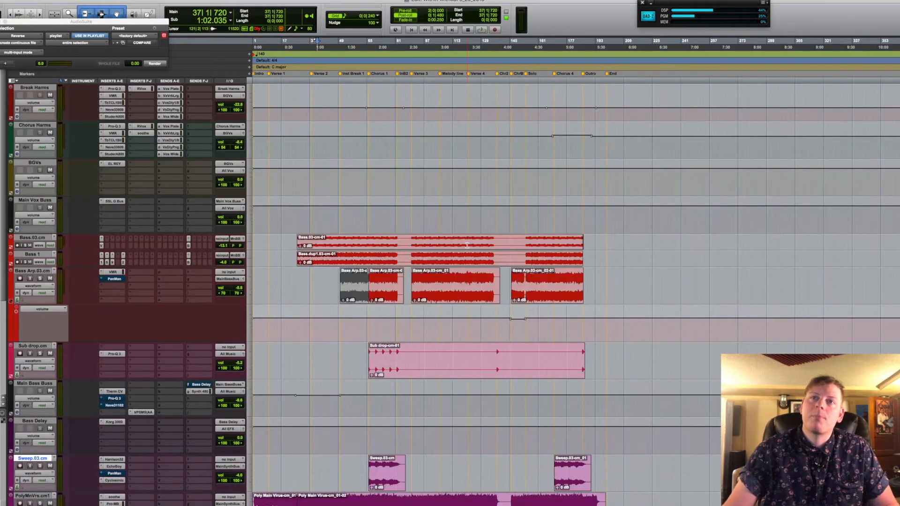
scroll(344, 186, "up", 1)
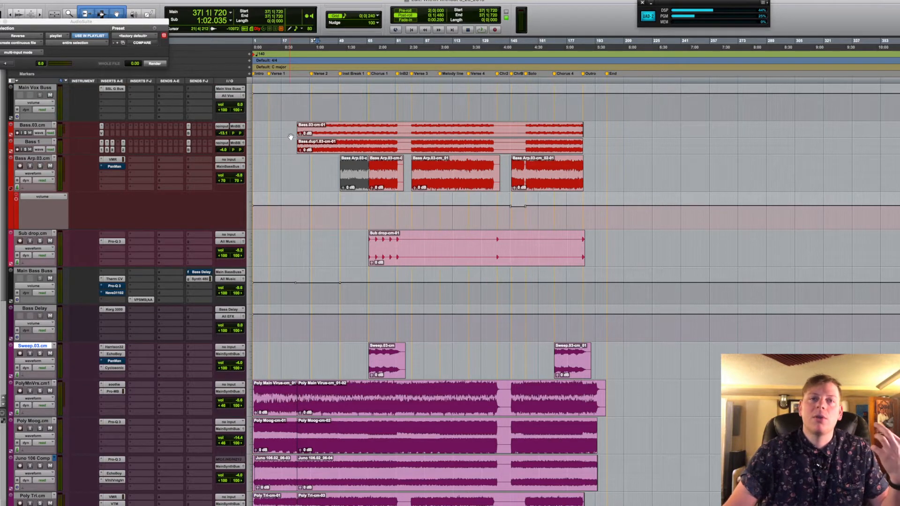
Review the All Drums, All Music, All Vox and All EFX submix tracks alongside the drum tracks feeding the mix.
scroll(322, 308, "up", 15)
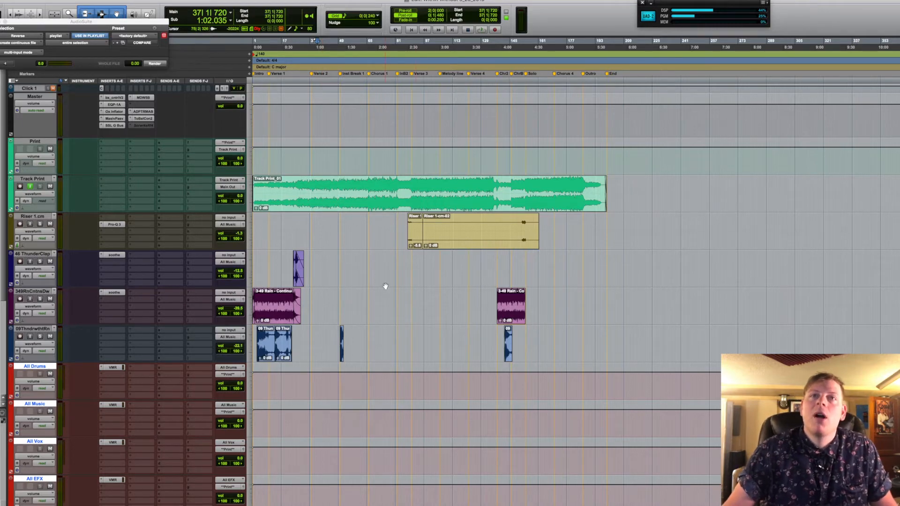
scroll(385, 286, "down", 15)
scroll(385, 286, "down", 20)
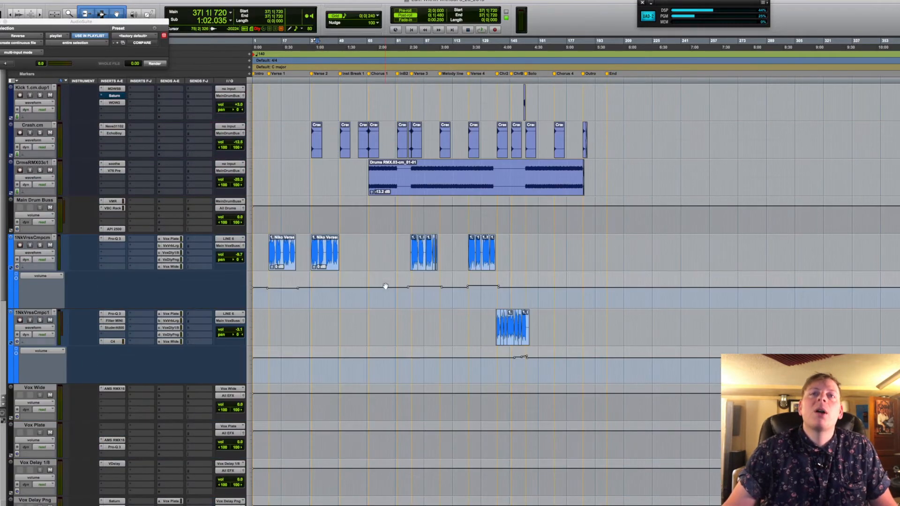
scroll(385, 286, "up", 20)
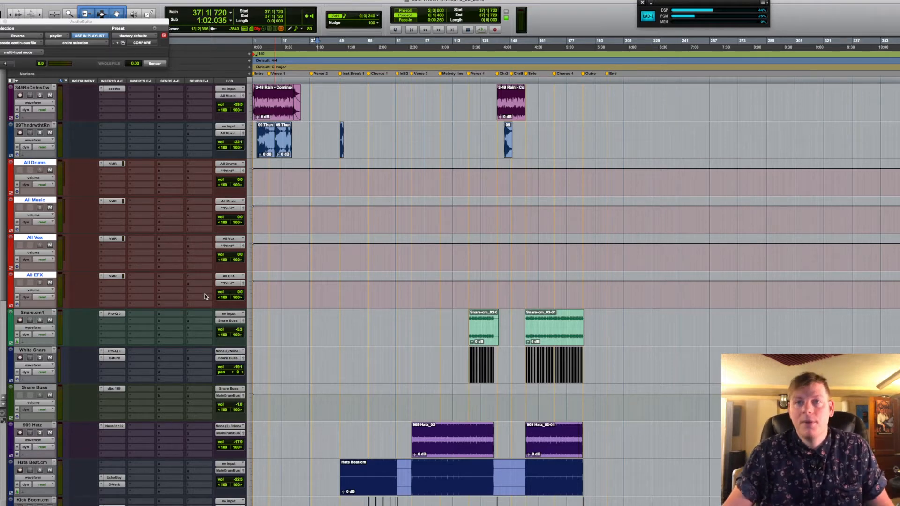
scroll(205, 296, "down", 5)
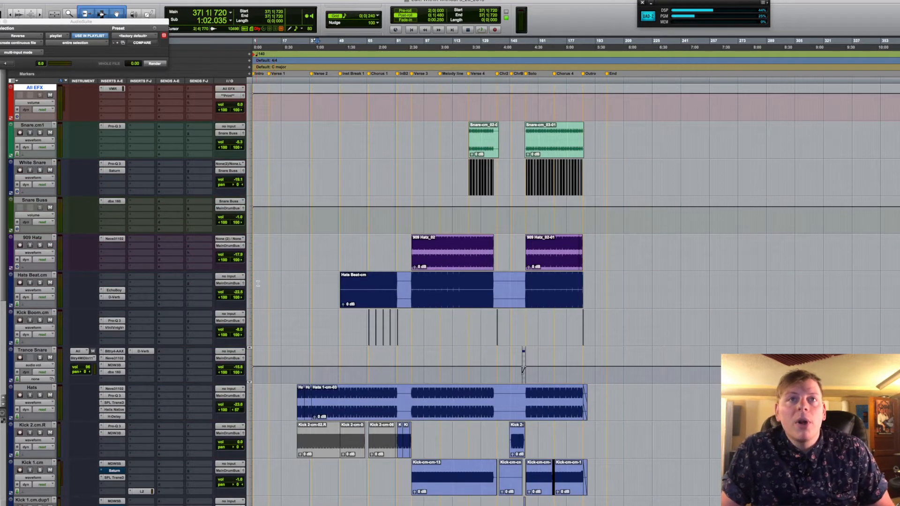
scroll(258, 283, "down", 2)
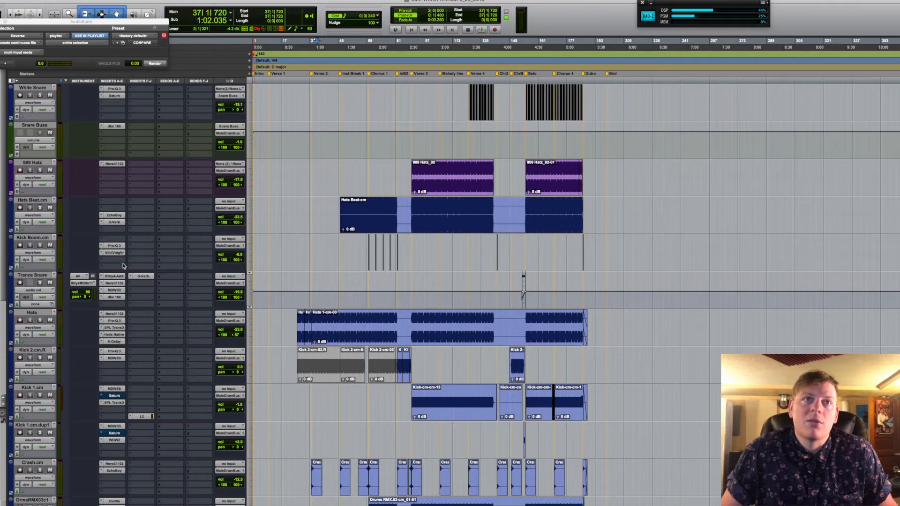
Solo the Kick 1.cm track and play its clip from Verse 3.
scroll(124, 266, "down", 2)
left_click(41, 320)
key("space")
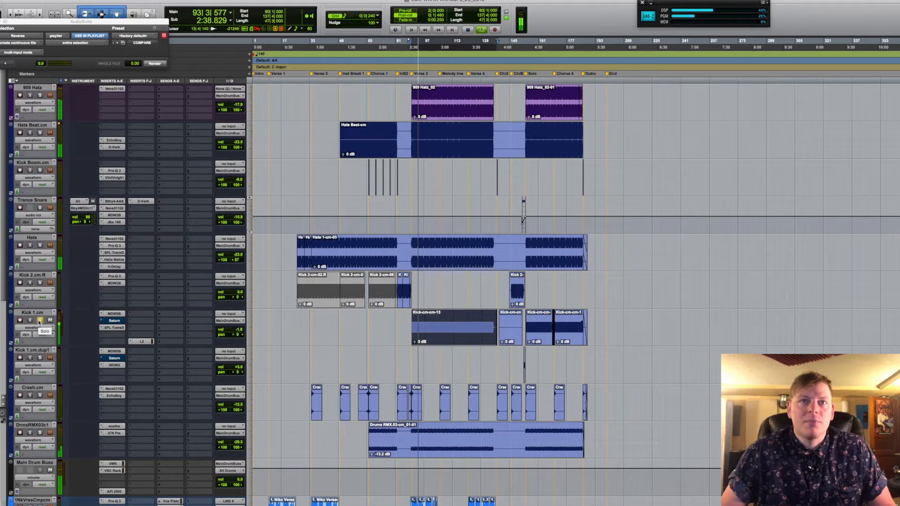
key("space")
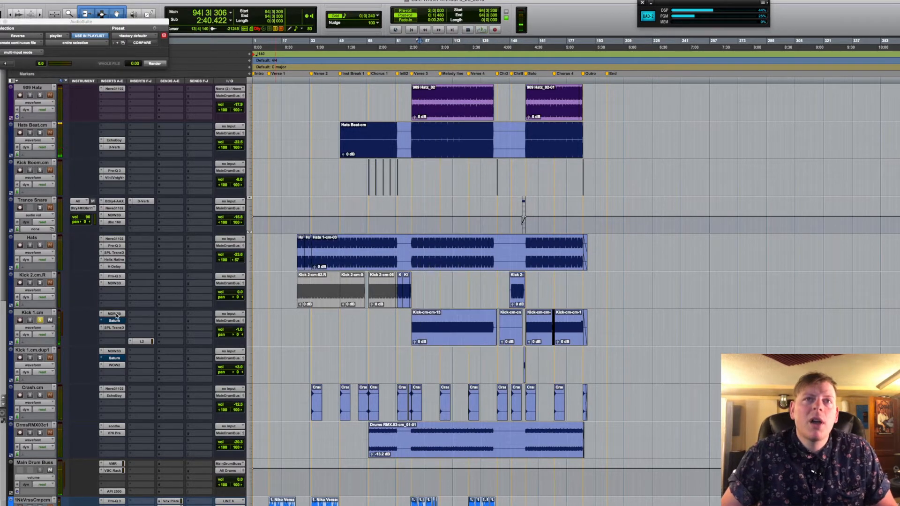
Audition Kick 1.cm with its Massenburg EQ, SPL Transient Designer and L2 bypassed, and re-enable those three inserts.
left_click(116, 314, "super")
left_click(114, 328, "super")
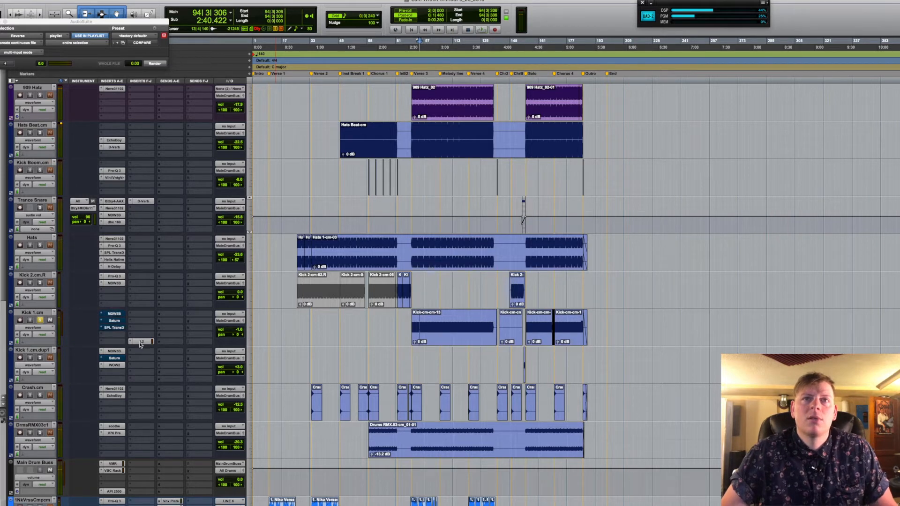
left_click(140, 341, "super")
key("space")
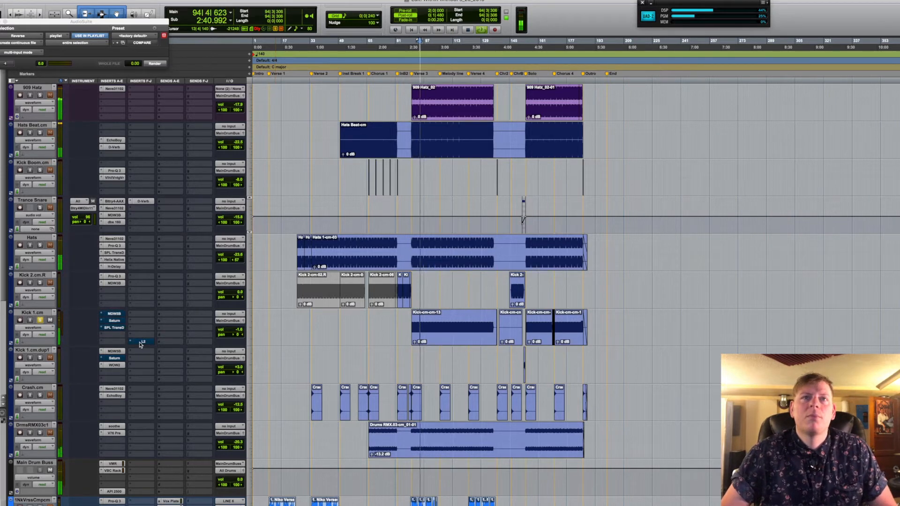
key("space")
left_click(114, 315, "super")
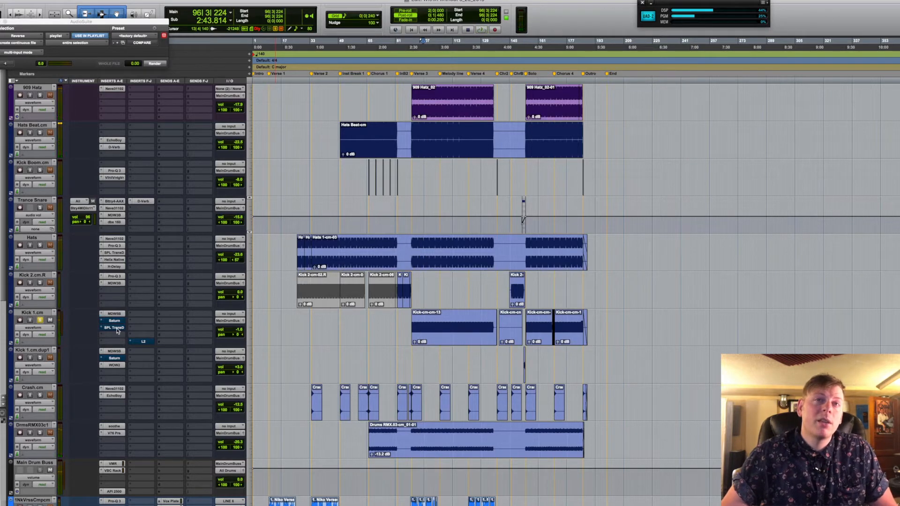
left_click(115, 327, "super")
left_click(136, 341, "super")
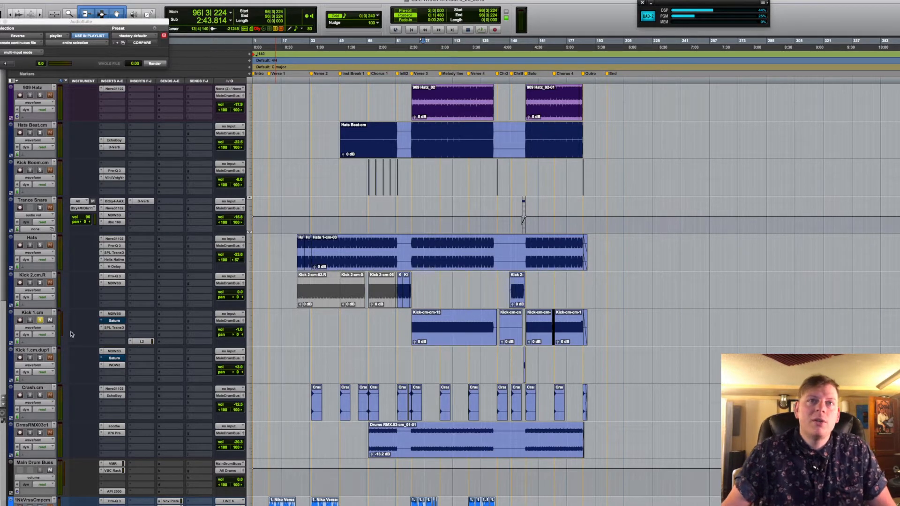
Examine the settings of the Massenburg EQ, SPL Transient Designer and L2 Ultramaximizer inserted on Kick 1.cm.
left_click(114, 313)
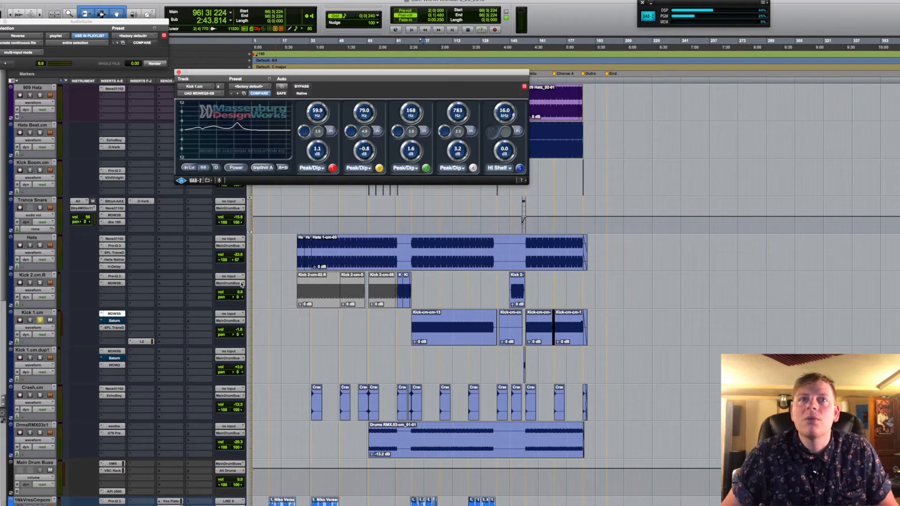
left_click(114, 328)
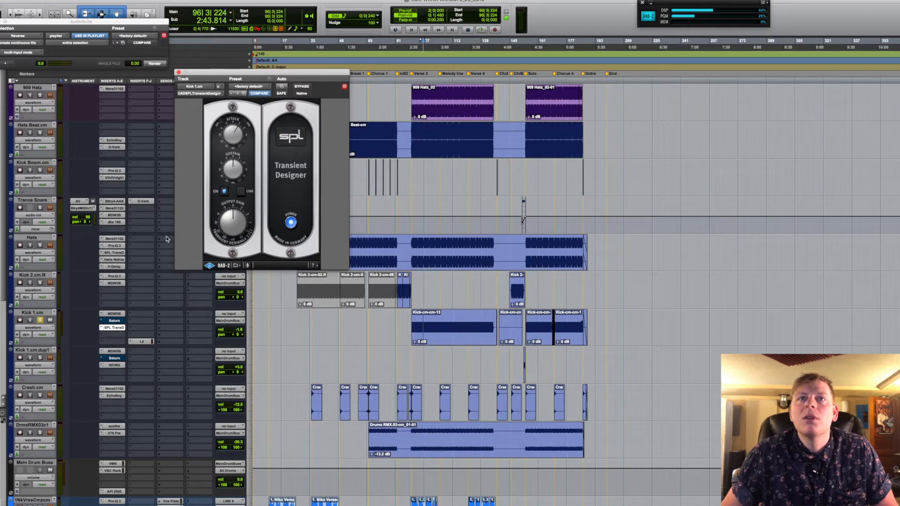
left_click(143, 342)
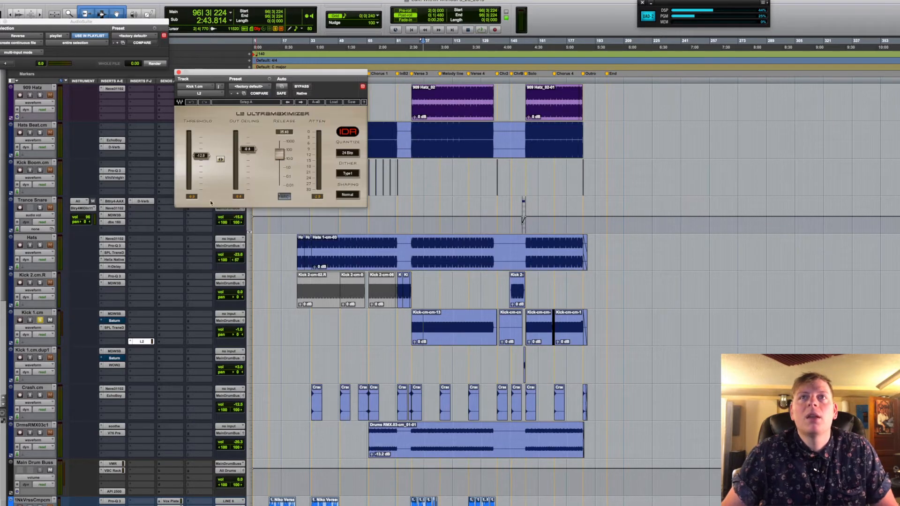
left_click(115, 314)
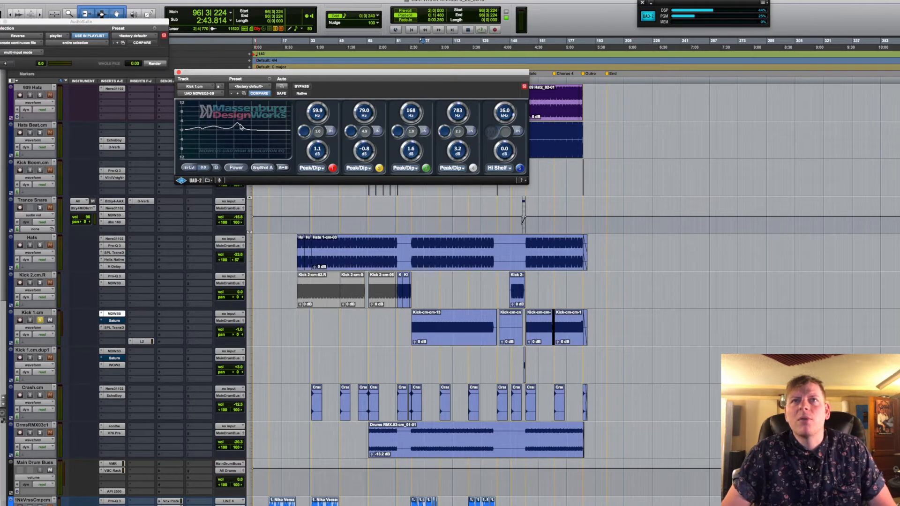
left_click(115, 328)
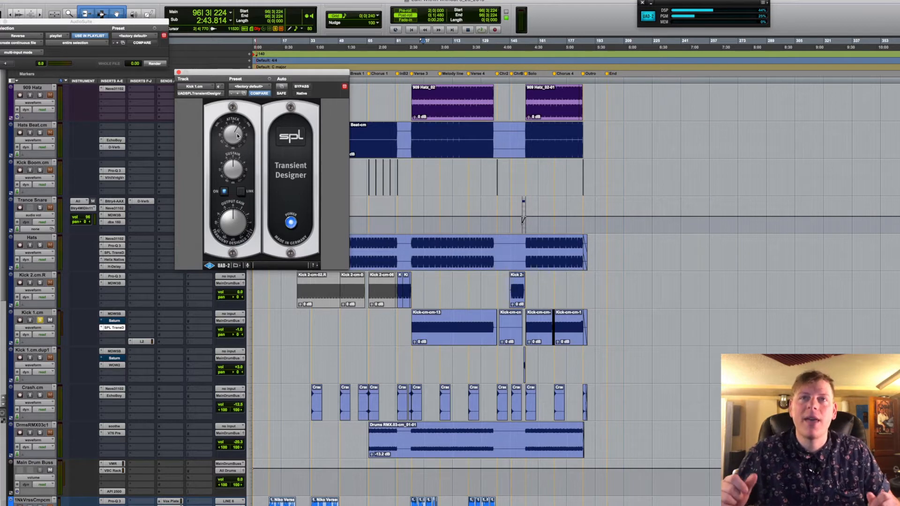
left_click(142, 341)
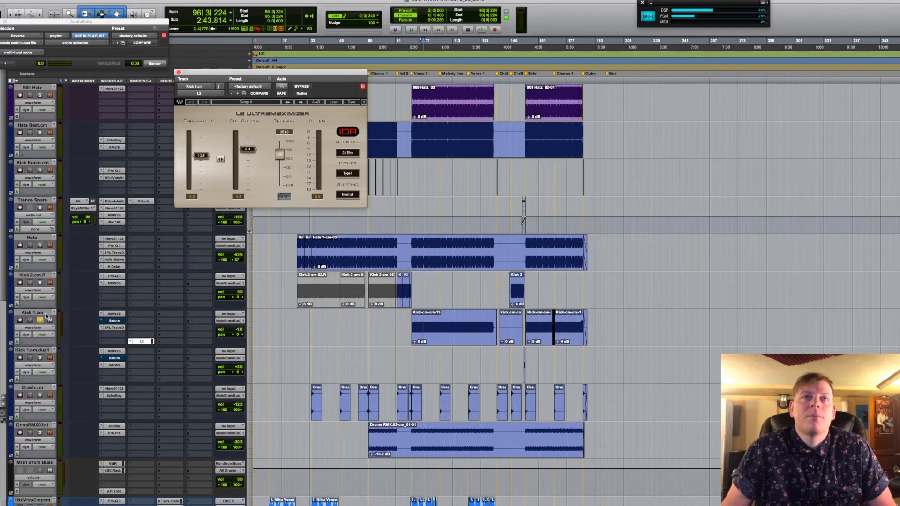
Solo the Snare.cm1 and White Snare tracks.
scroll(213, 277, "down", 3)
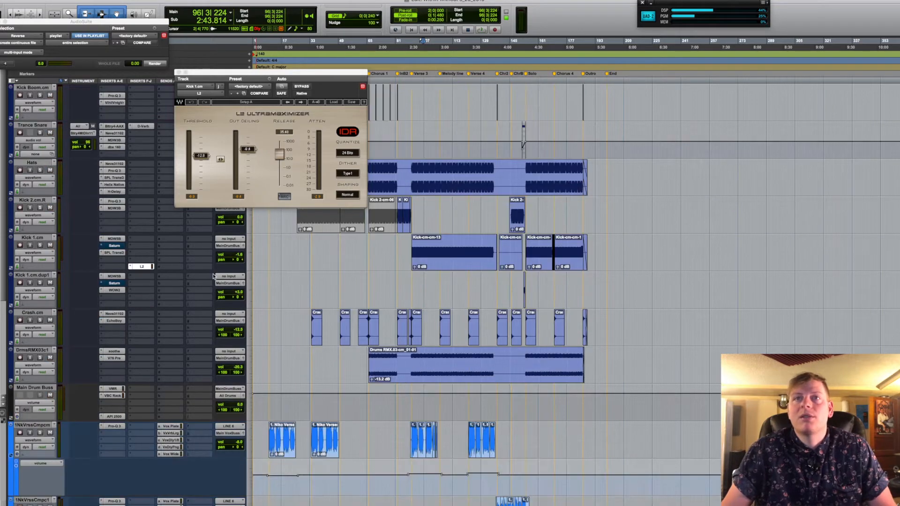
scroll(213, 277, "up", 5)
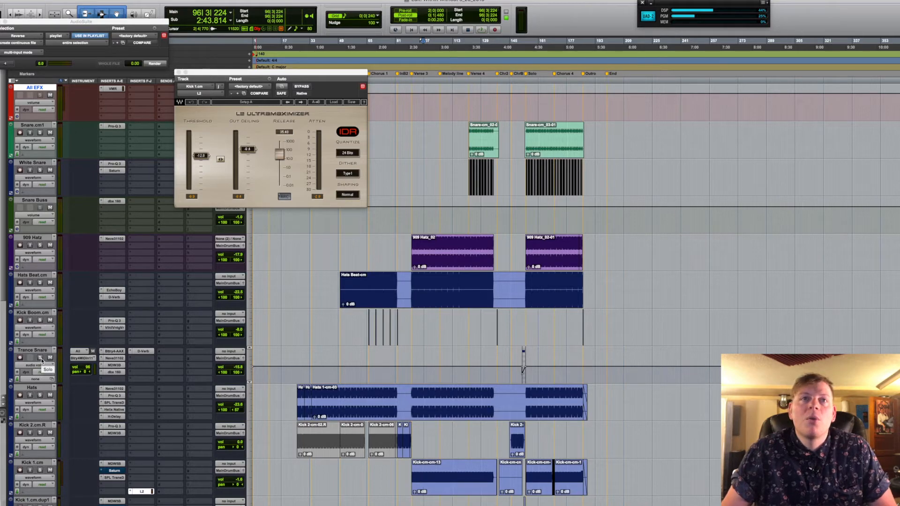
scroll(49, 399, "down", 1)
scroll(49, 399, "up", 2)
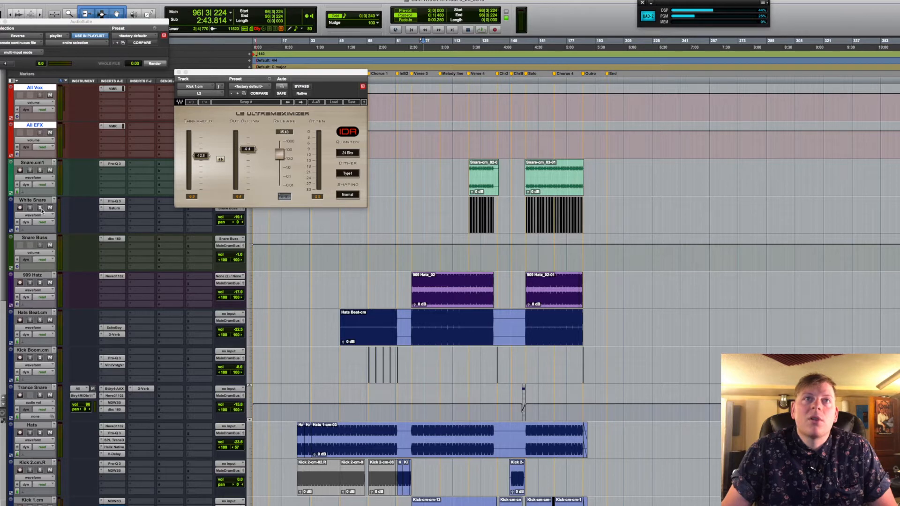
left_click(40, 170)
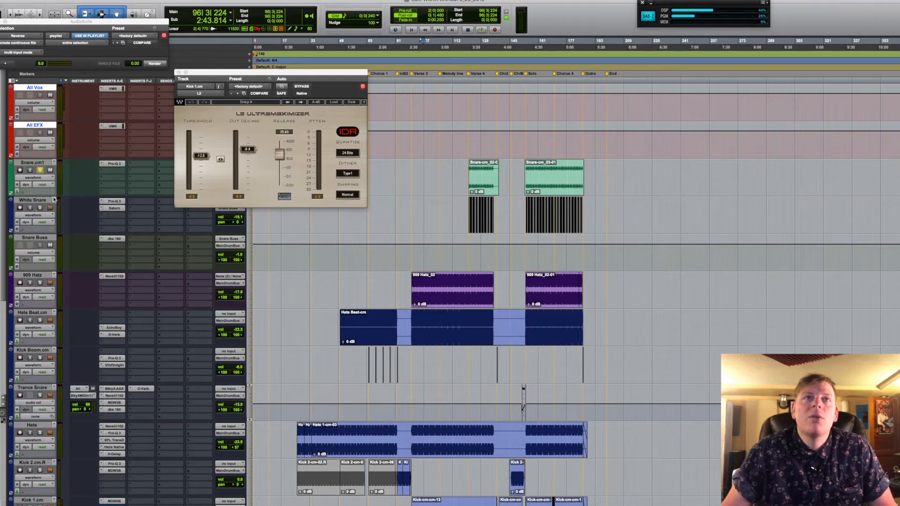
left_click(40, 207)
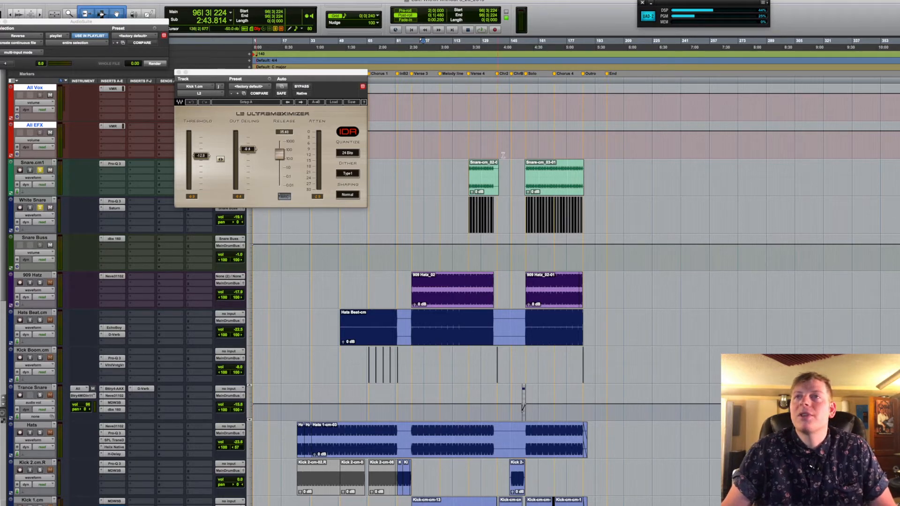
Select the first Snare.cm1 clip at Verse 4 and magnify the timeline to inspect the layered snare hits.
left_click(477, 187)
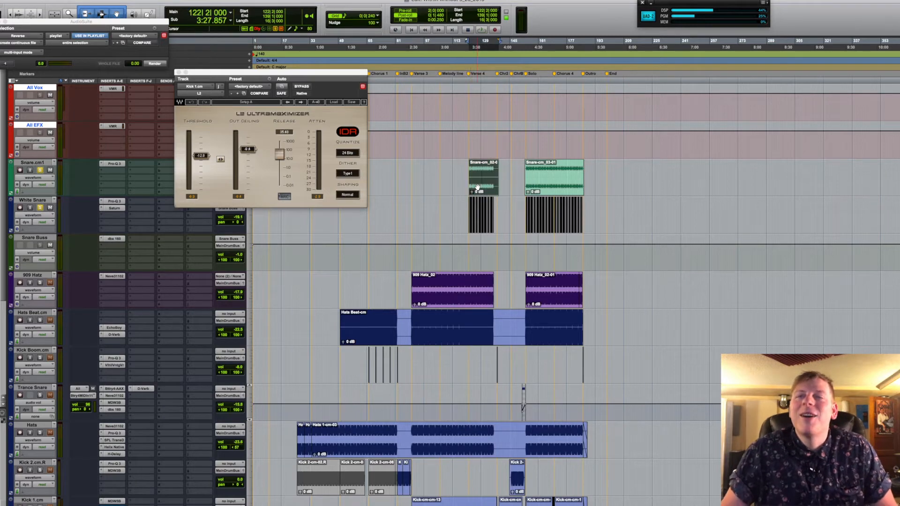
key("t")
key("t")
key("t")
key("t")
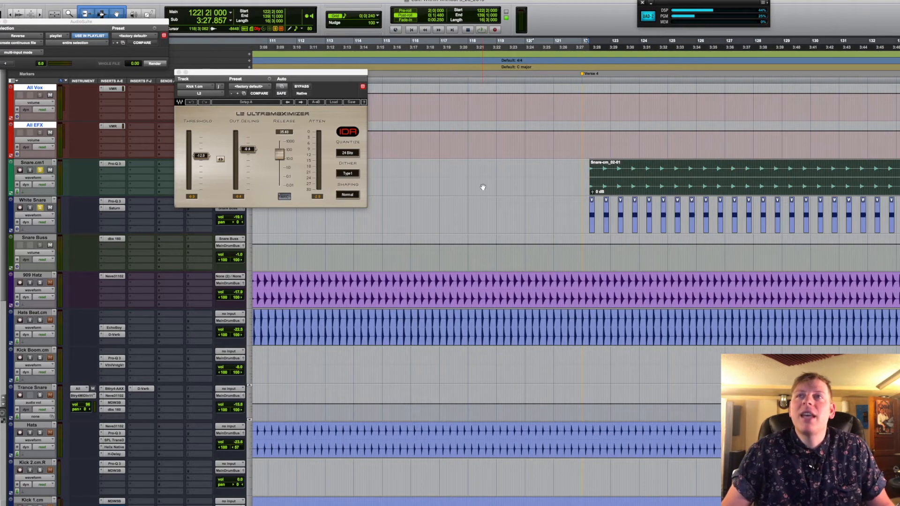
key("t")
key("t")
key("t")
key("t")
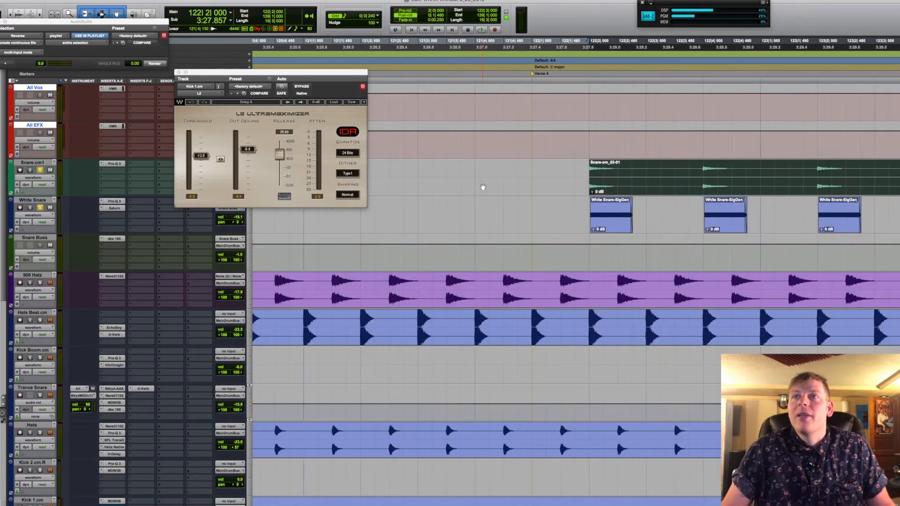
Audition the Snare.cm1 layer on its own from the first hit of Verse 4.
key("r")
key("space")
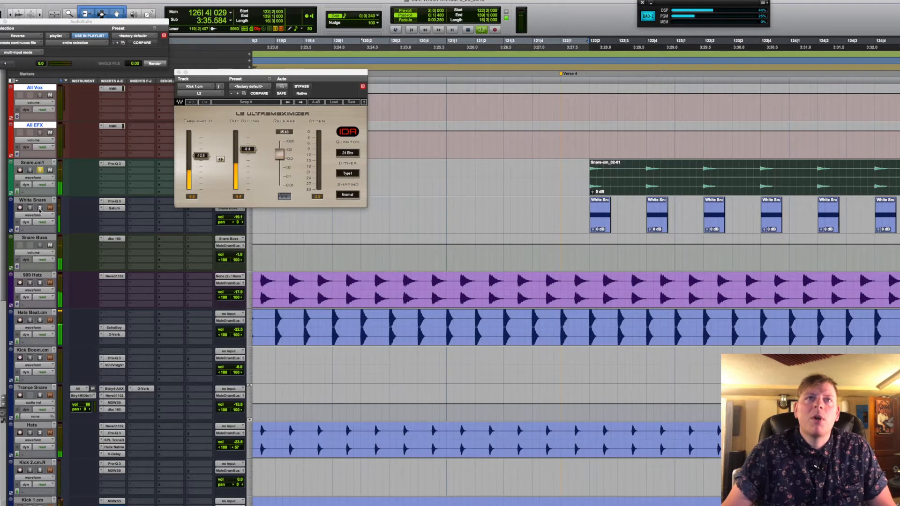
key("space")
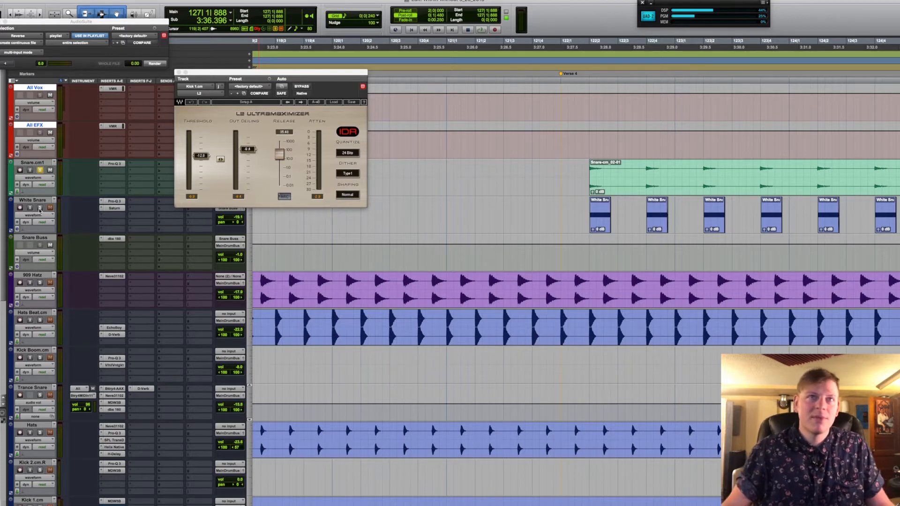
Solo White Snare in place of Snare.cm1 and audition its first clip and the four clips after it at Verse 4.
left_click(40, 209)
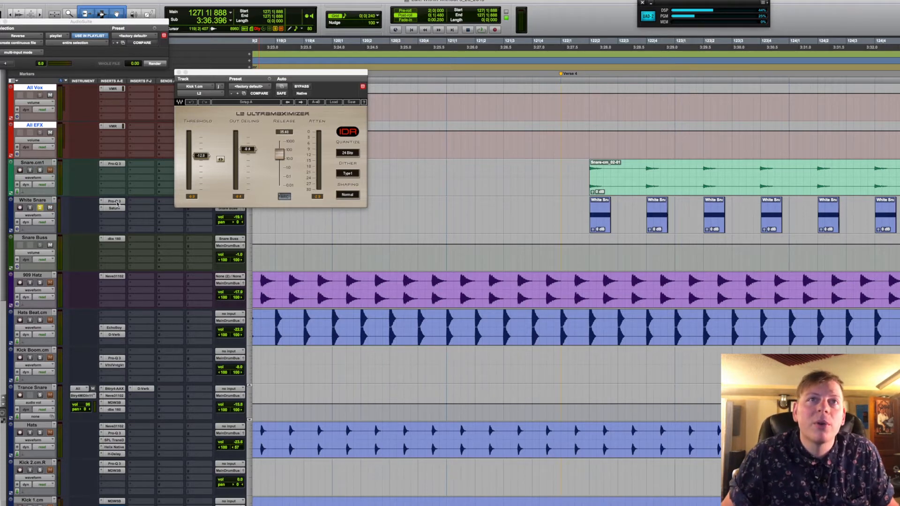
left_click(602, 229)
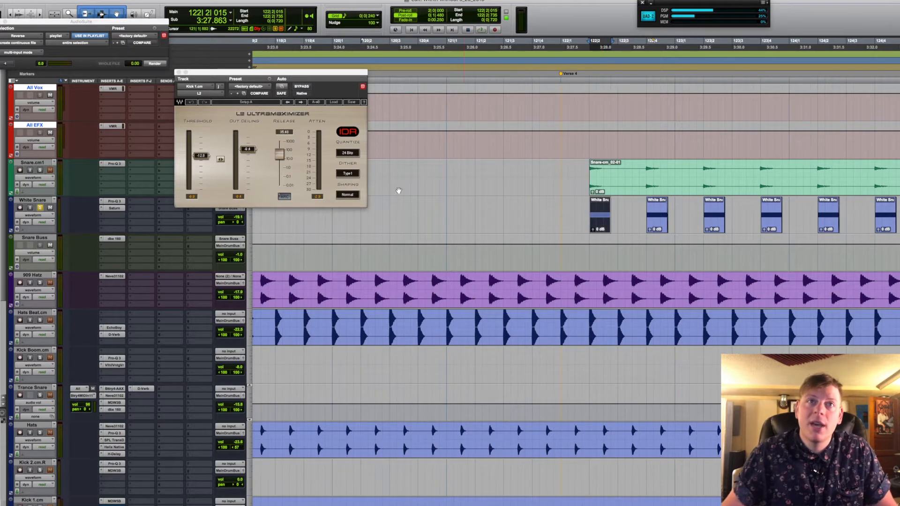
key("space")
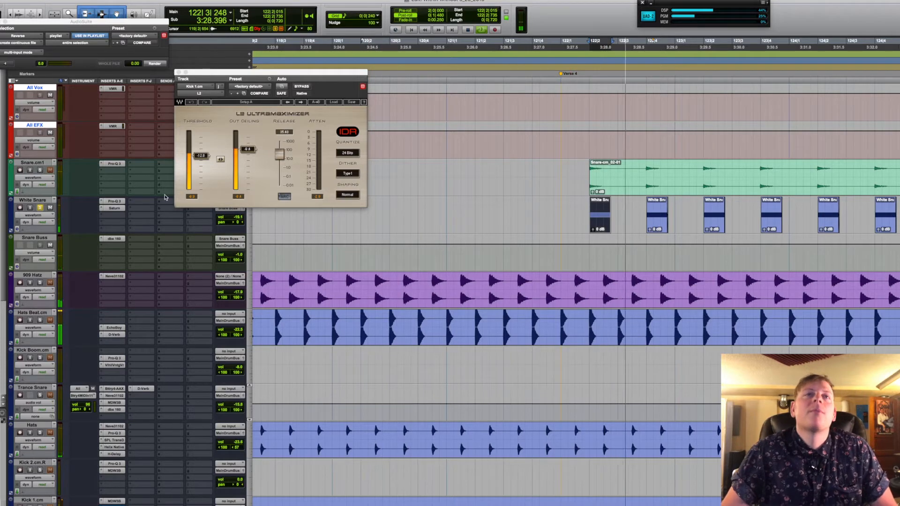
key("space")
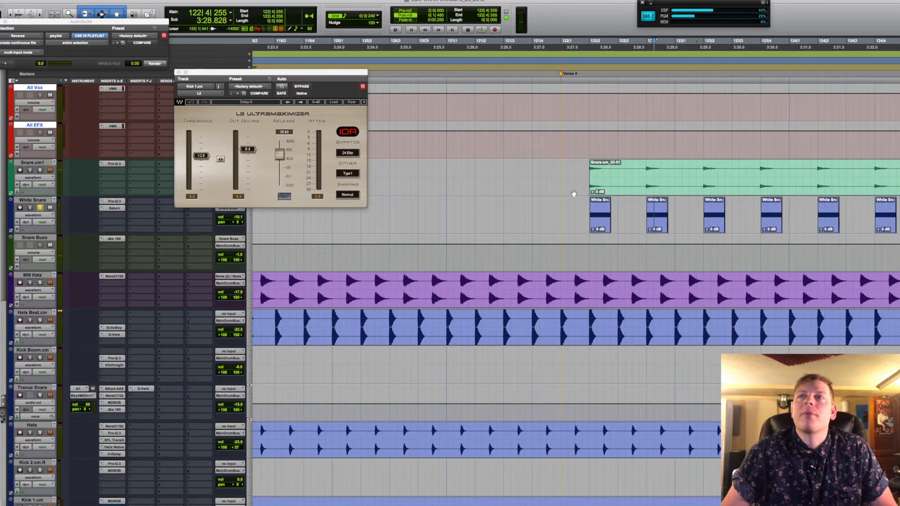
left_click_drag(647, 208, 845, 199)
key("space")
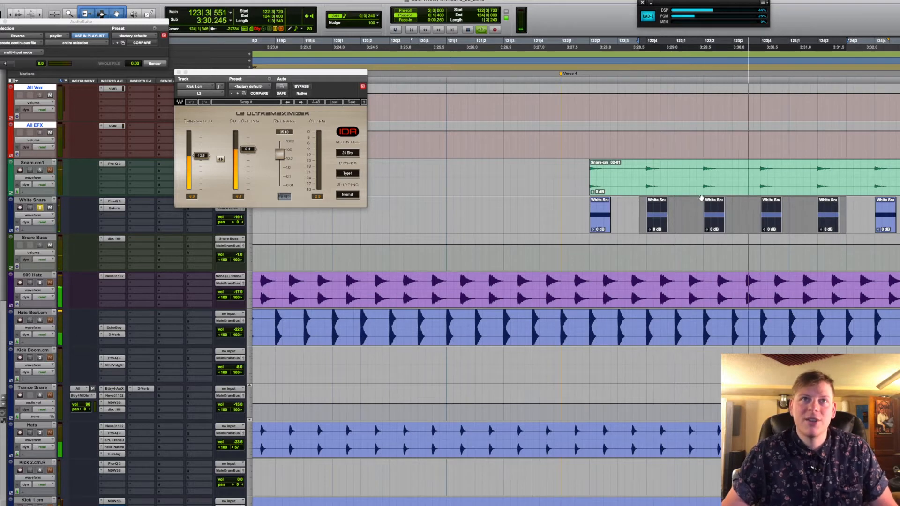
key("space")
Examine the Pro-Q 3 on White Snare, audition the track with that EQ bypassed, and re-enable it during playback.
left_click(118, 201)
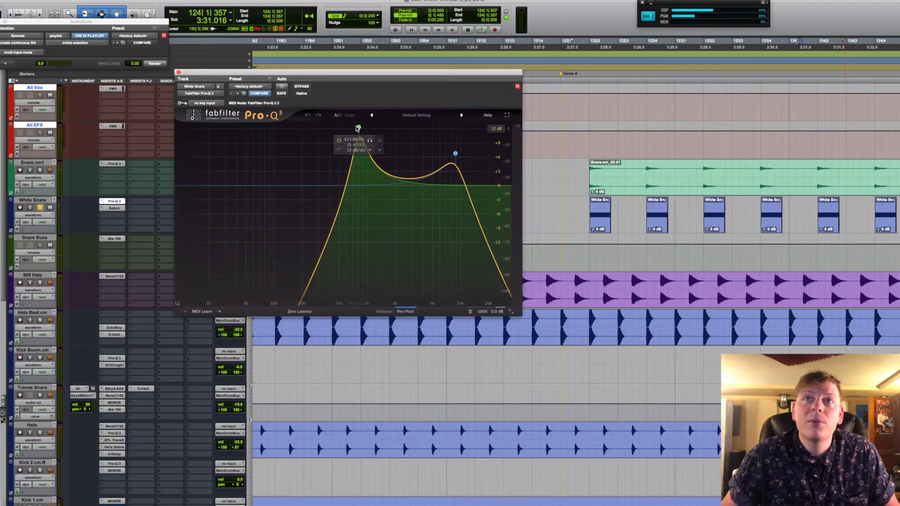
left_click(114, 202, "super")
key("space")
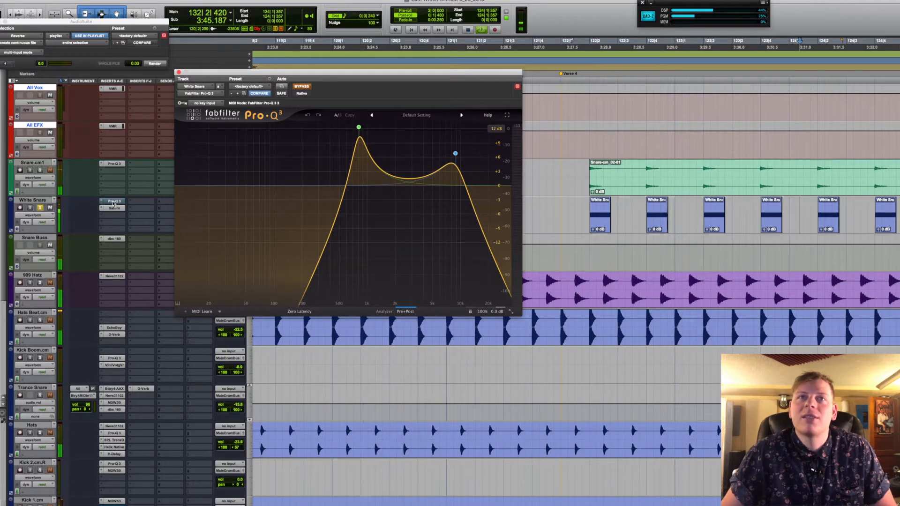
left_click(113, 203, "super")
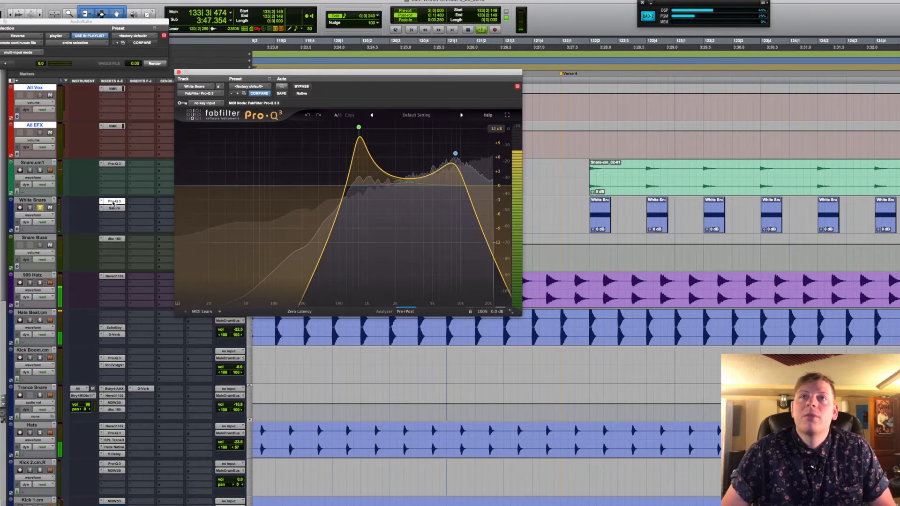
key("space")
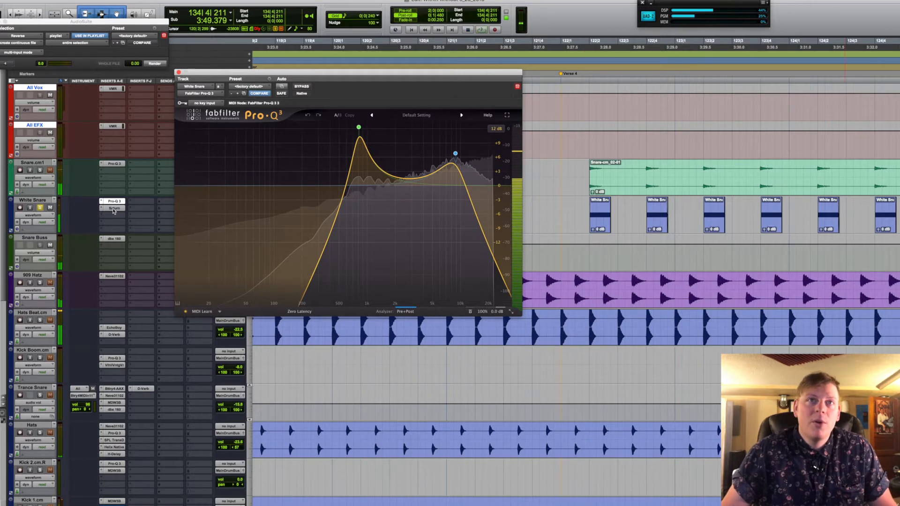
Examine the FabFilter Saturn settings on White Snare and audition the track through it.
left_click(113, 209)
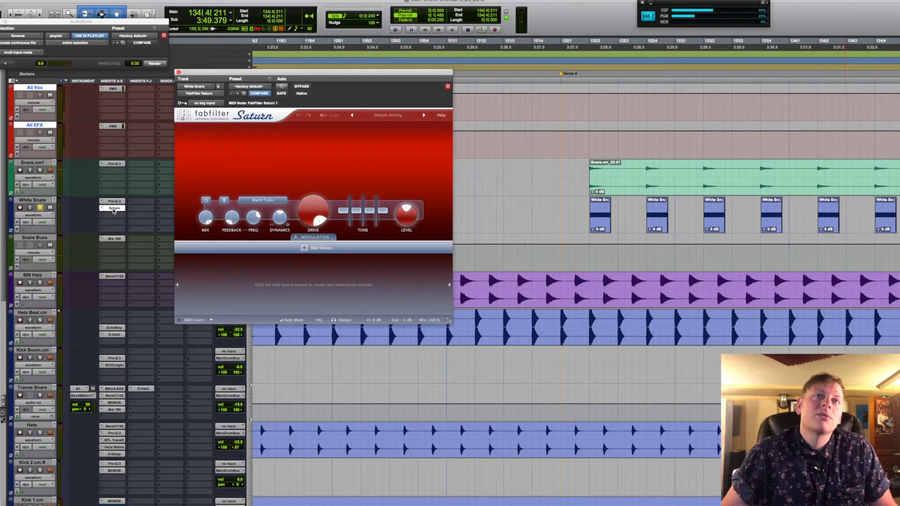
mouse_move(305, 209)
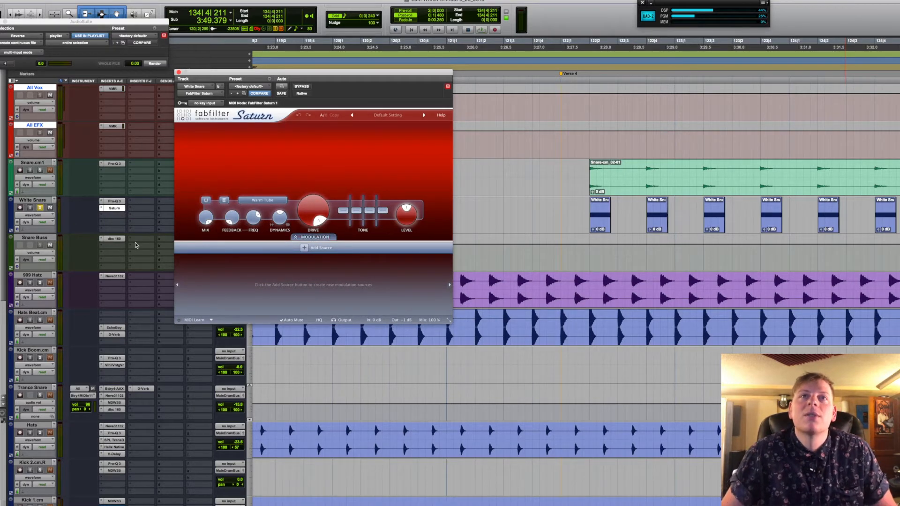
key("space")
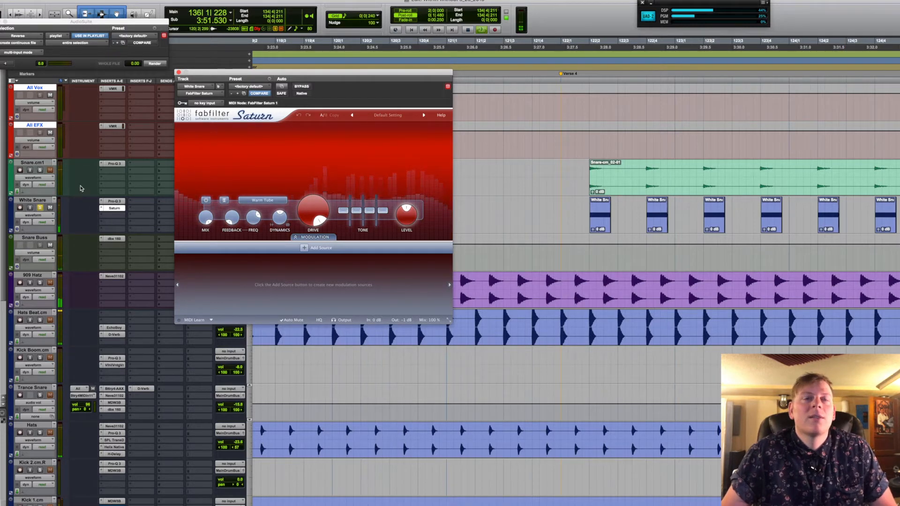
key("space")
Solo Snare.cm1 together with White Snare and audition both layers from just before the first snare hit of Verse 4.
left_click(40, 171)
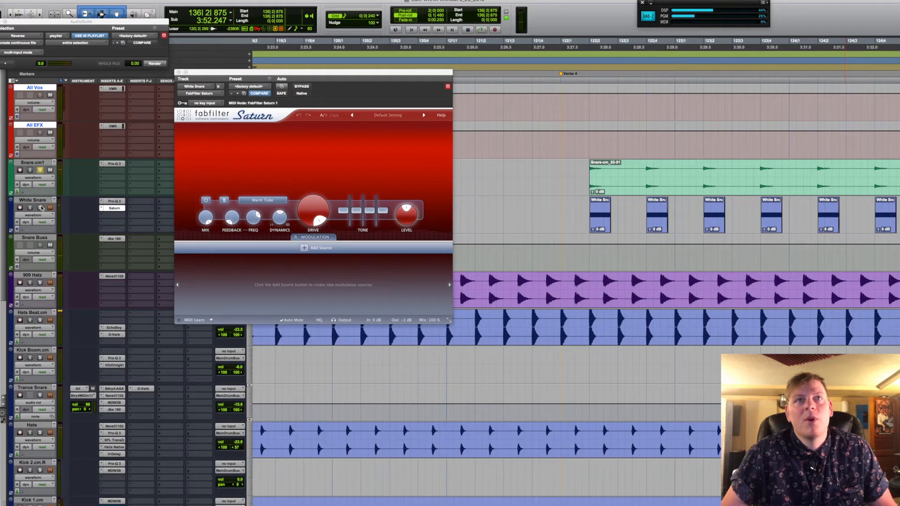
key("space")
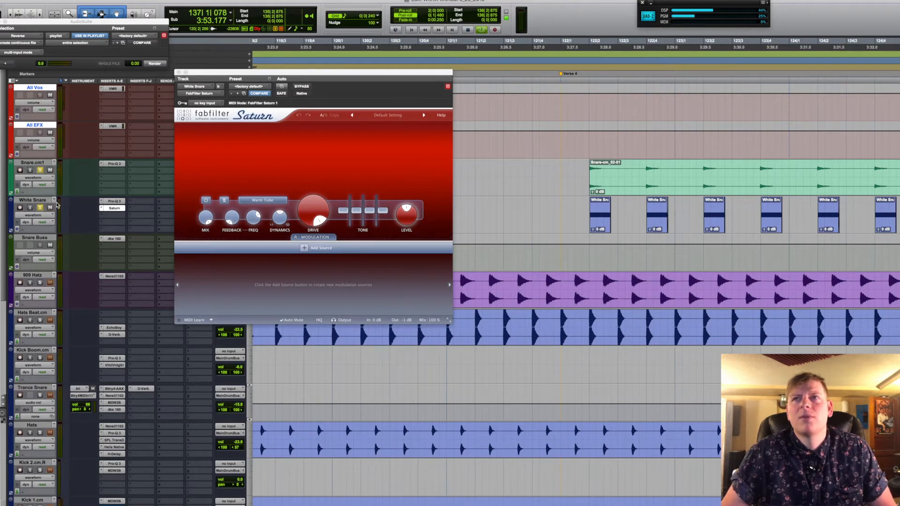
key("space")
left_click(583, 143)
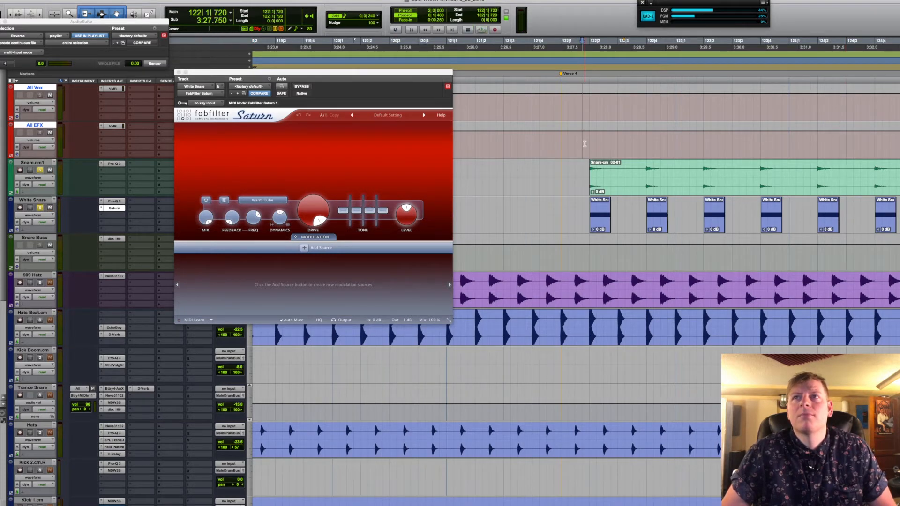
key("space")
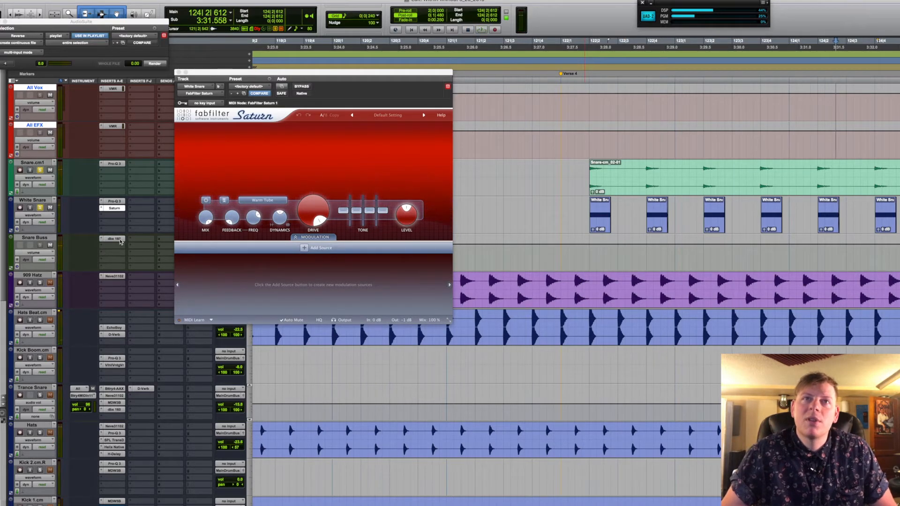
Examine the dbx 160 compressor on the Snare Buss during playback and close its plug-in window.
left_click(120, 241)
key("space")
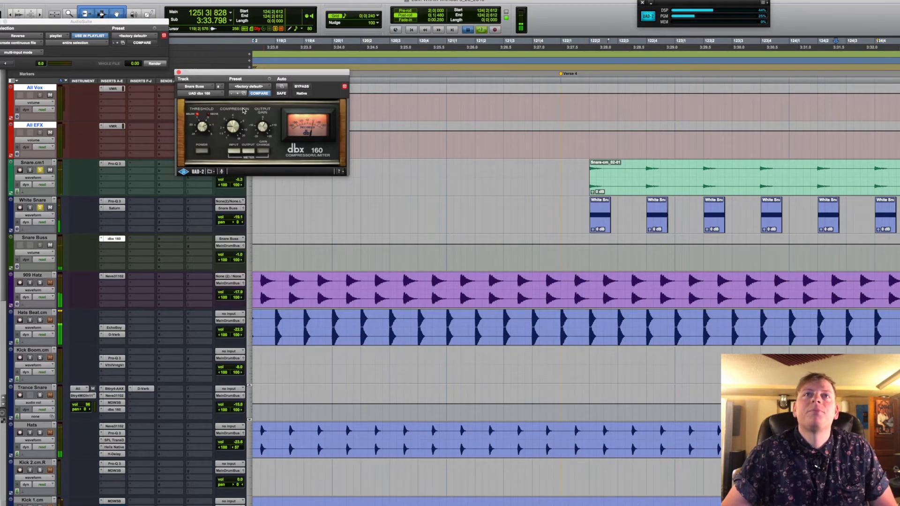
key("space")
left_click(179, 73)
Place the cursor at the start of the Verse 2 clip on the committed verse vocal track and mute that track's five sends.
scroll(352, 206, "down", 6)
key("r")
key("r")
key("r")
key("r")
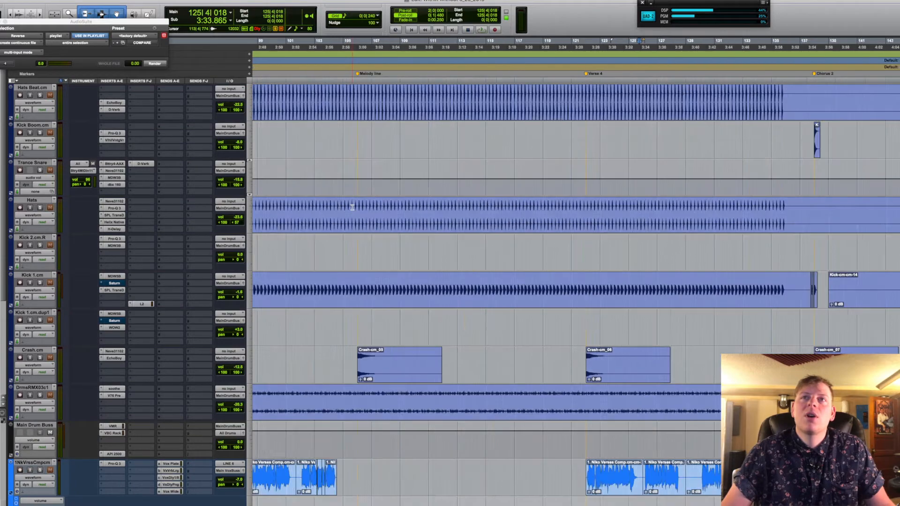
key("r")
scroll(352, 207, "down", 6)
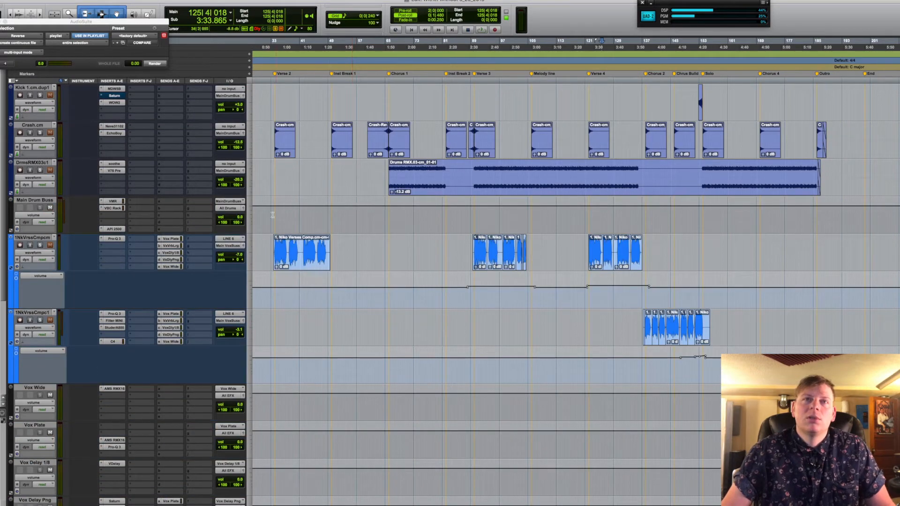
left_click(272, 239)
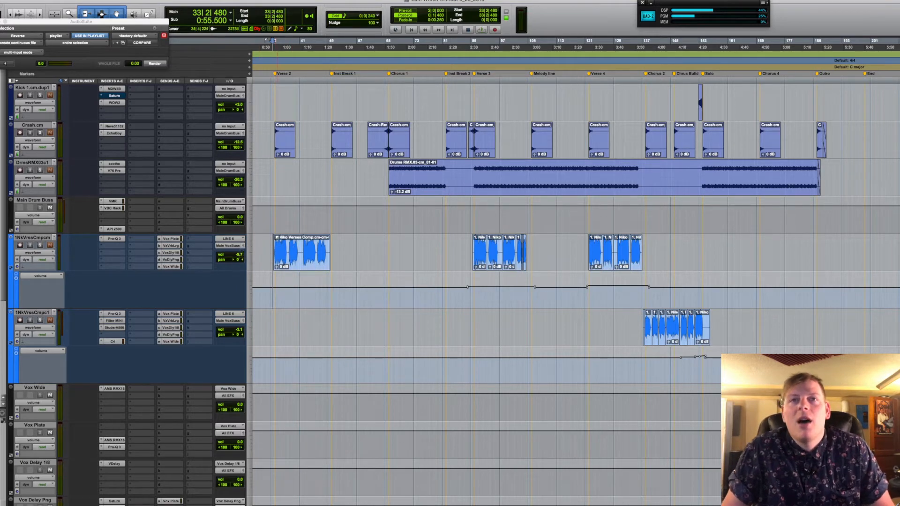
left_click(273, 240)
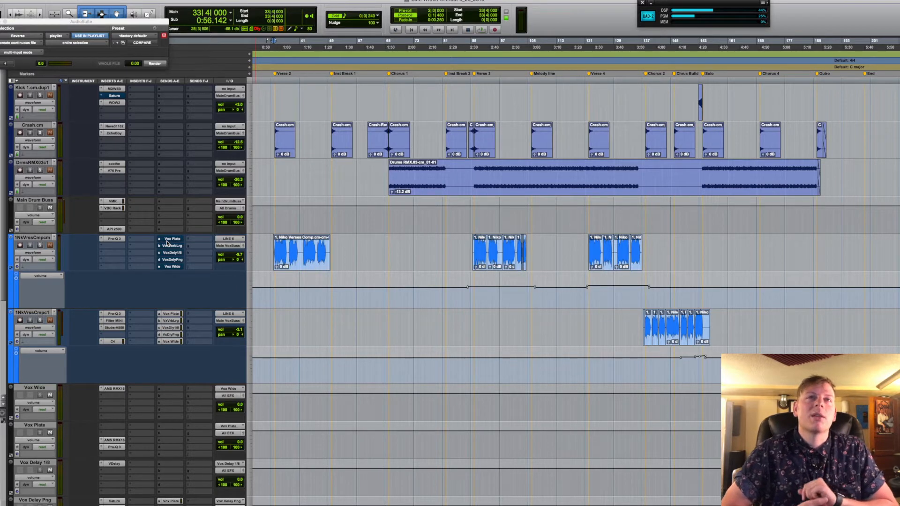
Show the multicoloured verse vocal comp track below the Main Drum Buss and select its Verse 1 and Verse 2 clips.
left_click(32, 200)
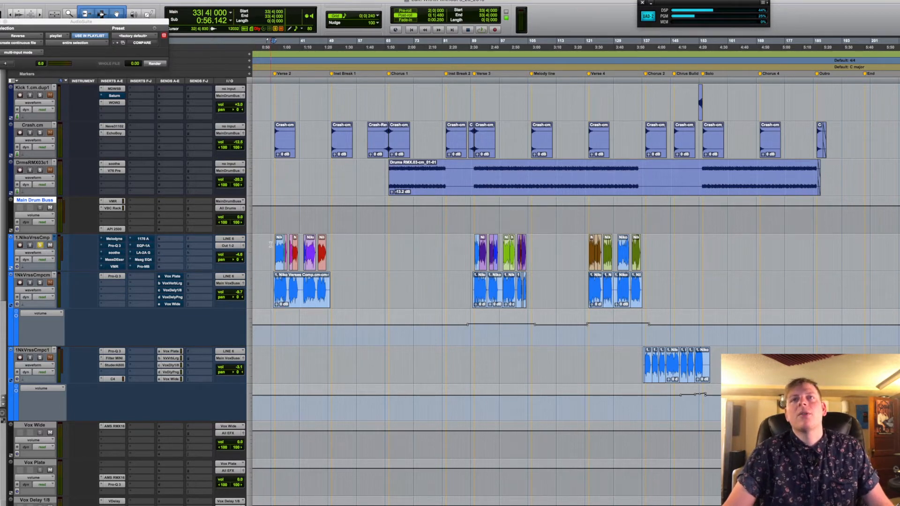
left_click(270, 244)
scroll(270, 244, "up", 3)
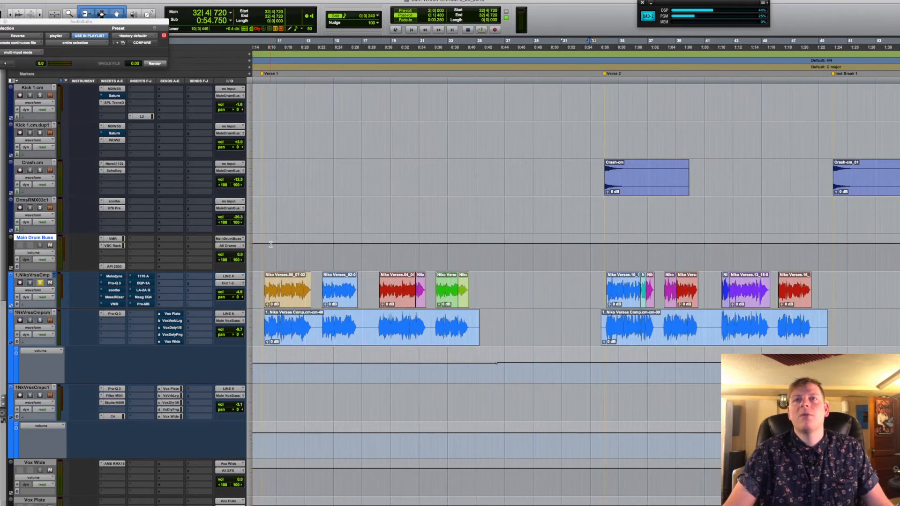
scroll(270, 244, "down", 2)
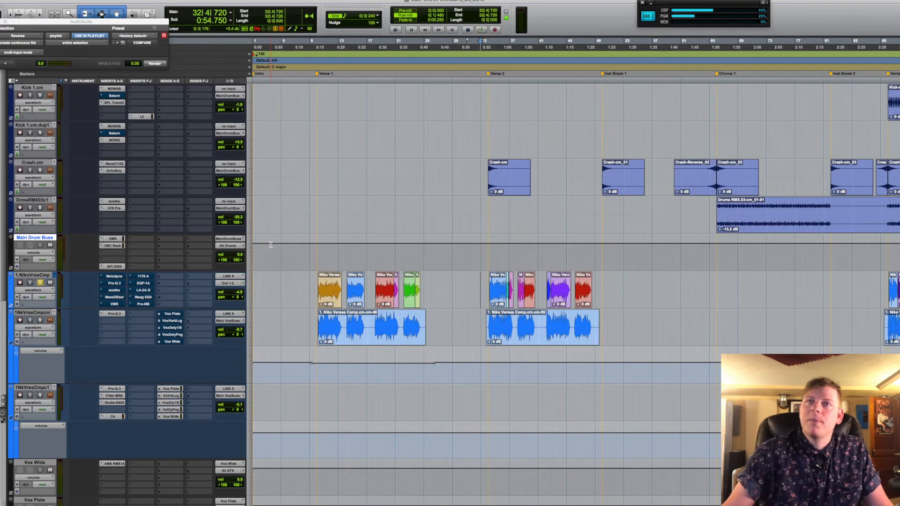
left_click(315, 281)
left_click_drag(315, 281, 615, 290)
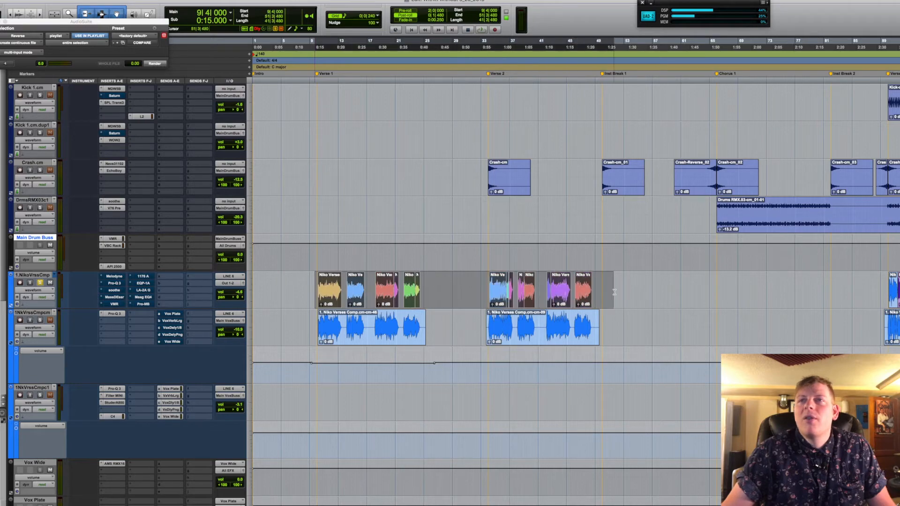
Select the Verse 3 clips and the Verse 4 clips on the multicoloured comp track in turn, and clear the selection.
scroll(614, 294, "right", 4)
scroll(615, 294, "right", 4)
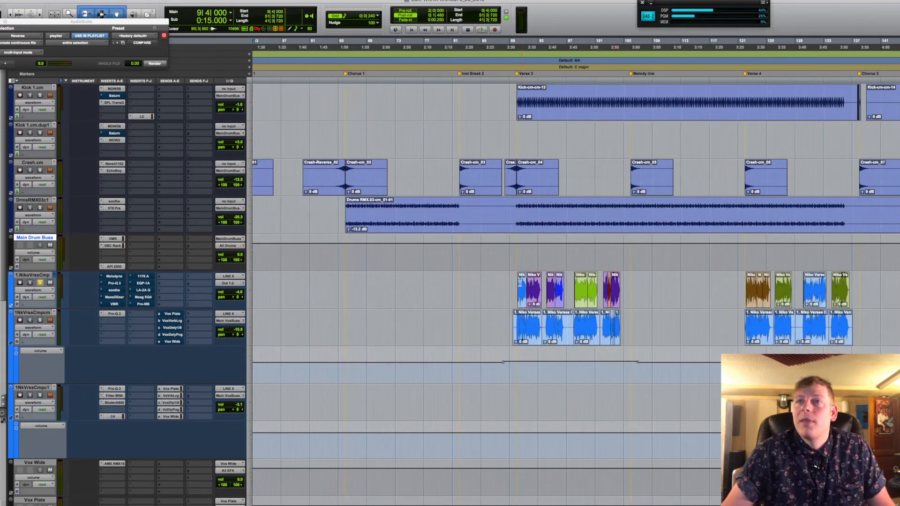
left_click_drag(515, 283, 630, 283)
scroll(627, 280, "right", 4)
scroll(627, 280, "down", 1)
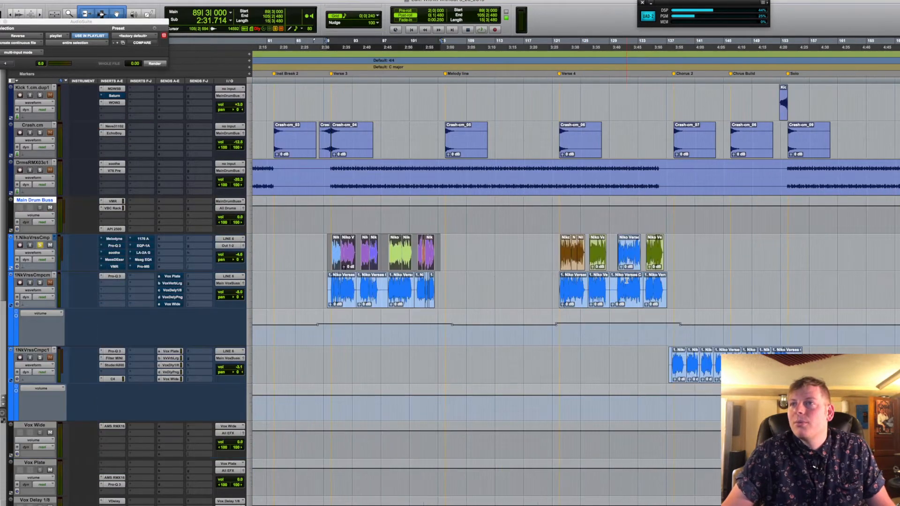
left_click_drag(554, 249, 674, 233)
left_click(667, 245)
Select the Verse 1 clips on the vocal comp track and magnify the timeline to inspect how the takes are pieced together.
scroll(667, 246, "left", 12)
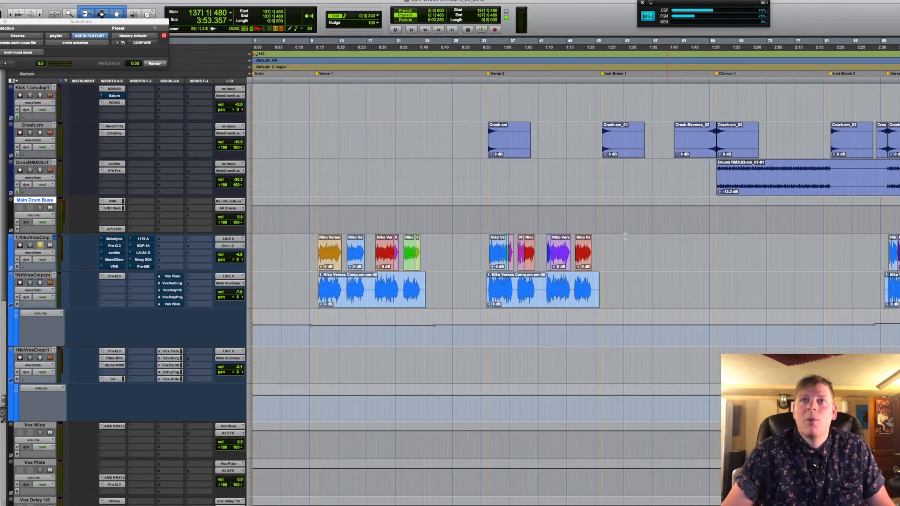
left_click_drag(314, 249, 438, 256)
key("t")
key("t")
key("t")
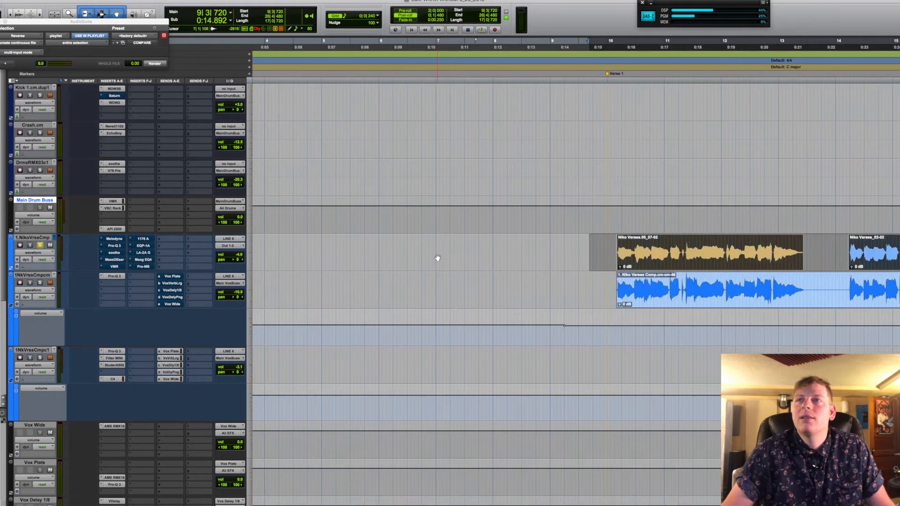
scroll(437, 258, "right", 10)
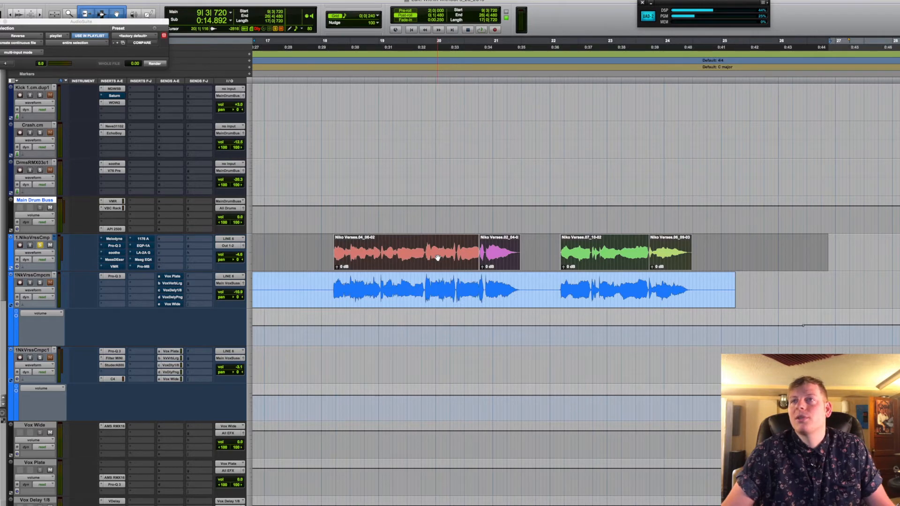
Inspect the Verse 2 comp clips, show the whole song, and place the cursor ahead of Verse 3 on the comp track.
key("r")
key("r")
scroll(437, 258, "right", 5)
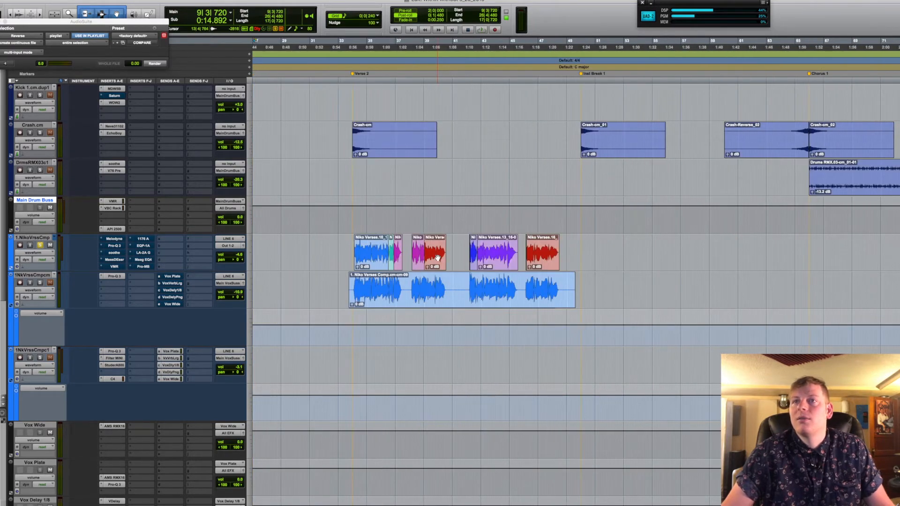
key("r")
key("r")
key("r")
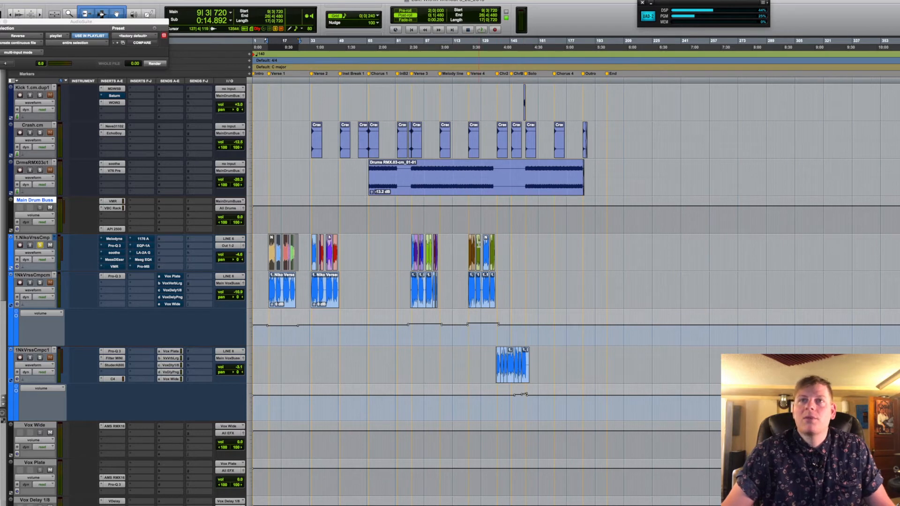
left_click(402, 249)
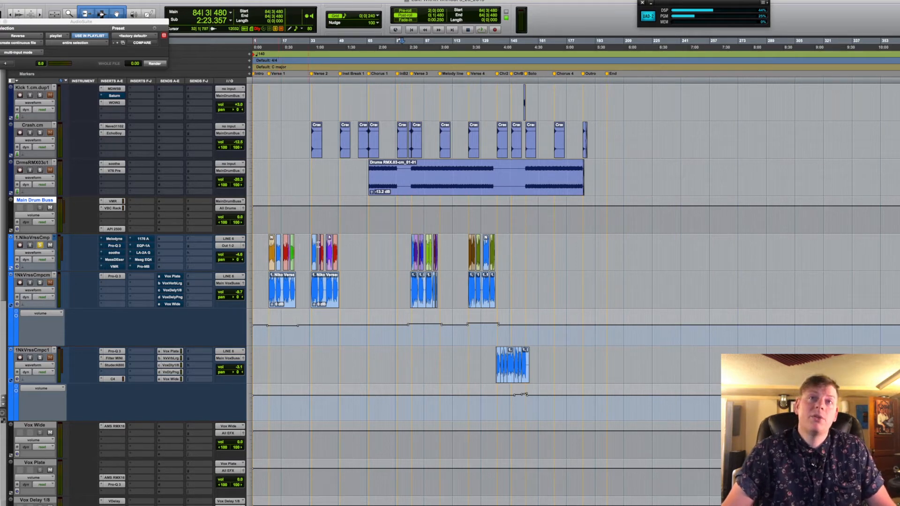
Select the Verse 1 clips on the multicoloured vocal comp track and magnify the timeline around them.
left_click_drag(267, 247, 296, 252)
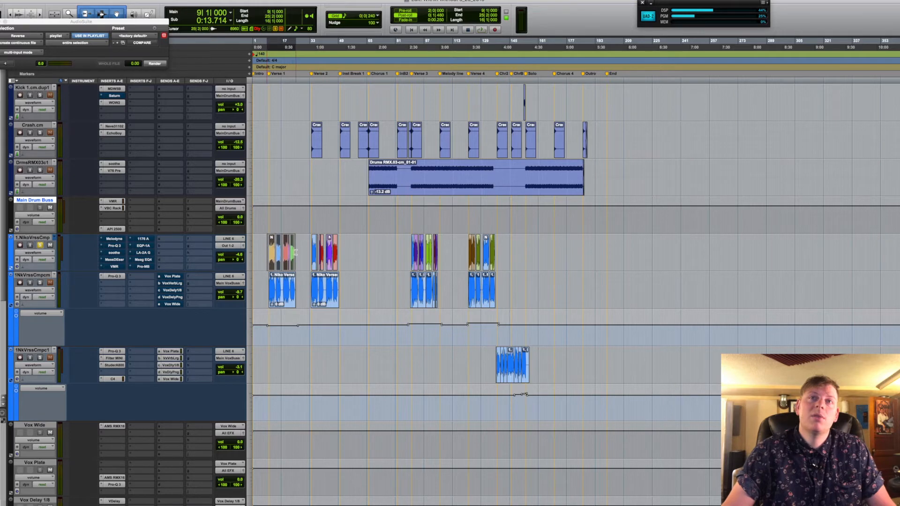
key("t")
key("t")
key("t")
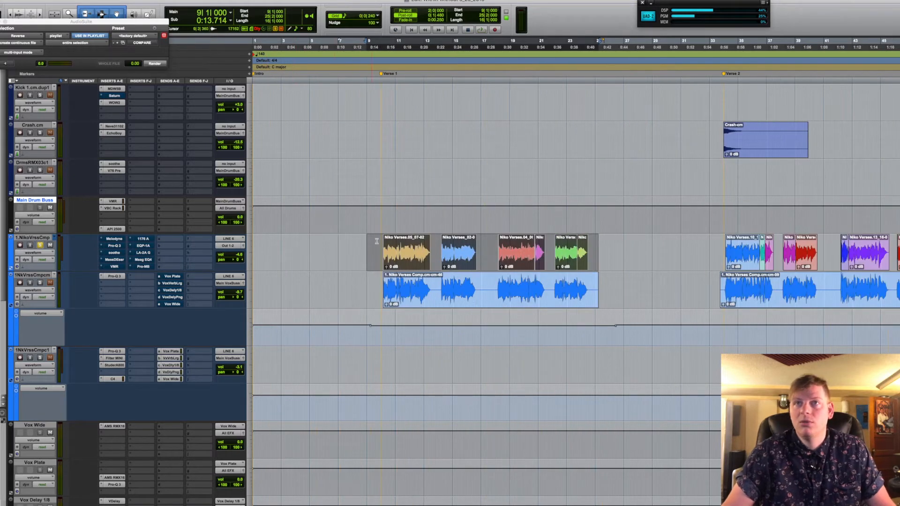
Select the Verse 1 takes on the soloed multicoloured comp track and play through their opening phrases.
left_click_drag(380, 241, 593, 257)
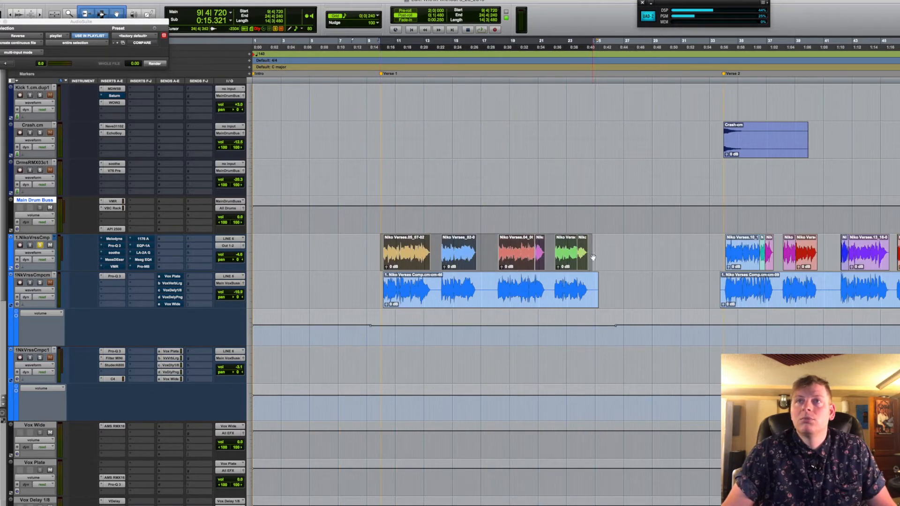
key("space")
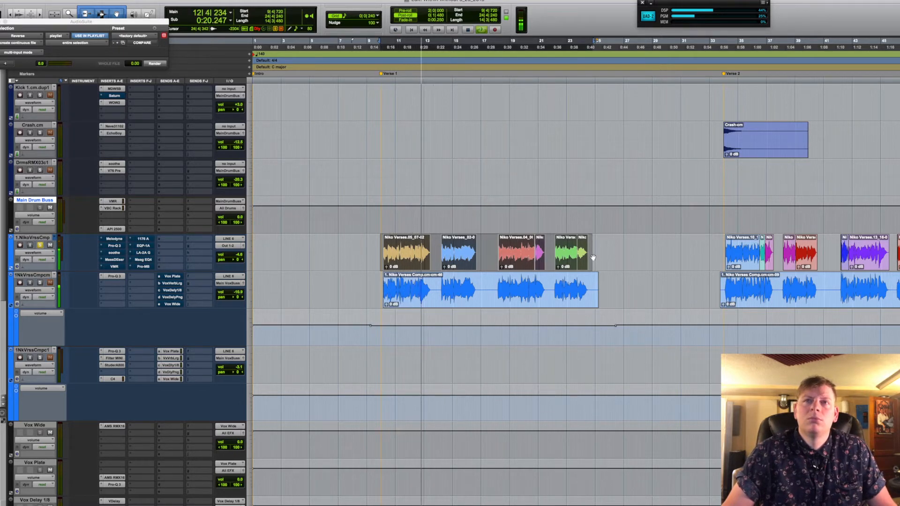
key("space")
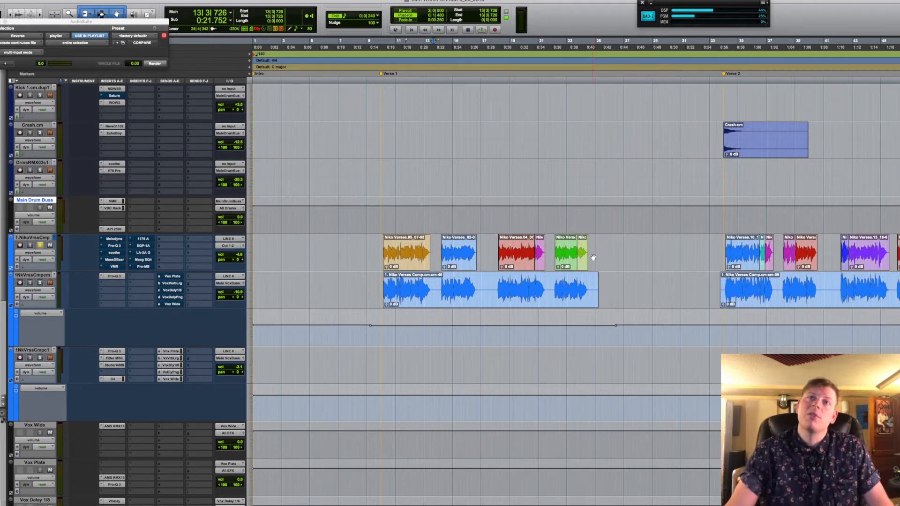
key("space")
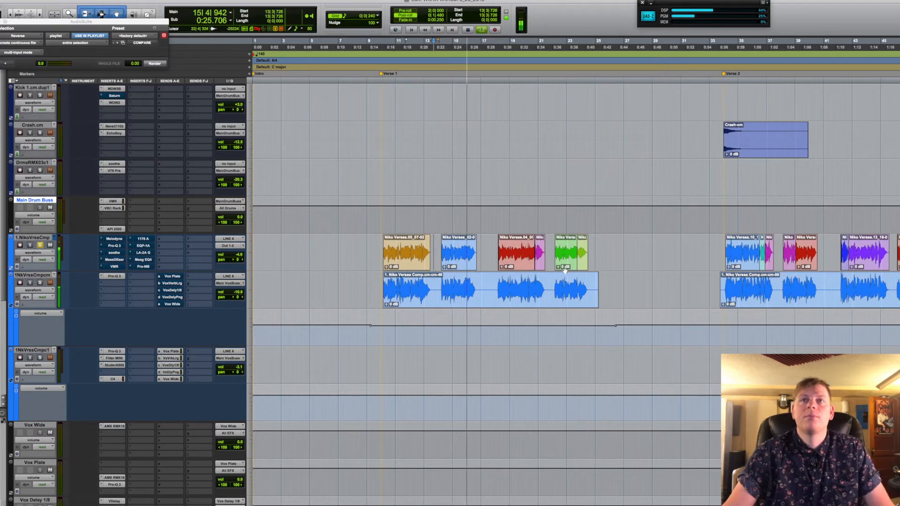
key("space")
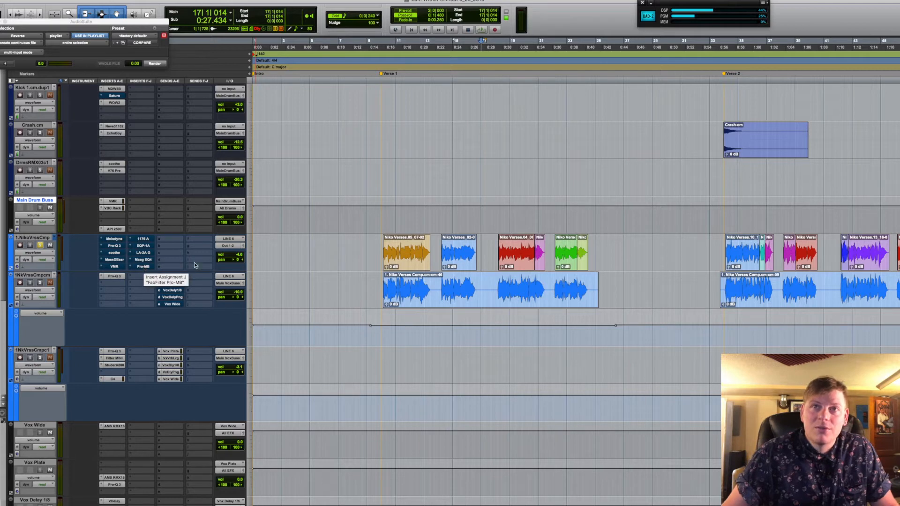
Solo the printed verse comp track below the multicoloured one and play it from the start of Verse 1.
left_click(40, 282)
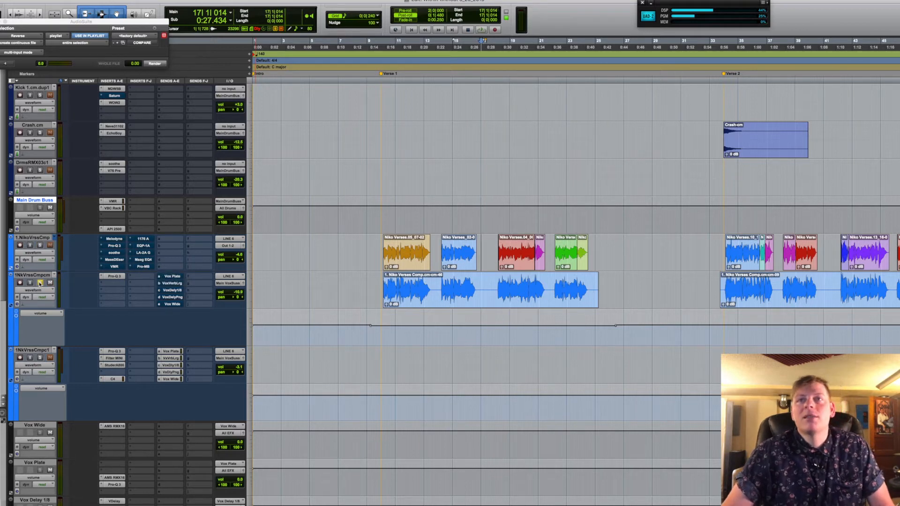
left_click(380, 284)
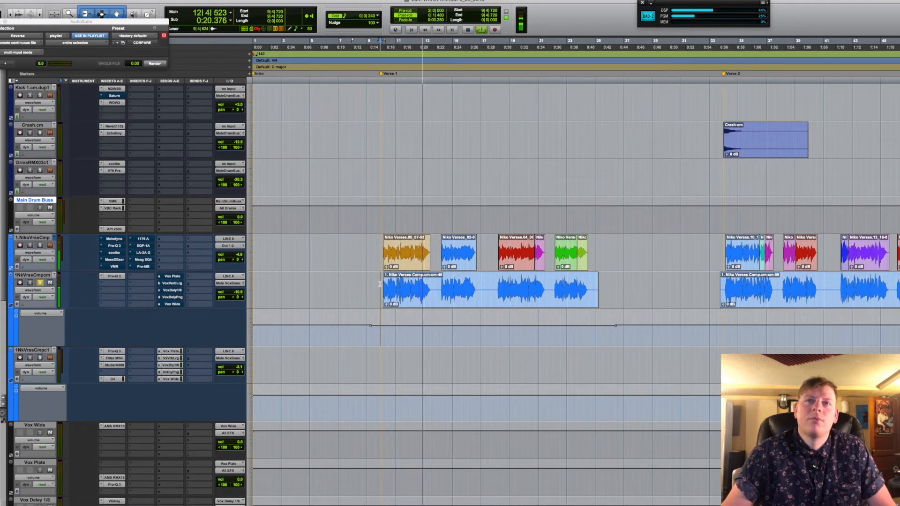
key("space")
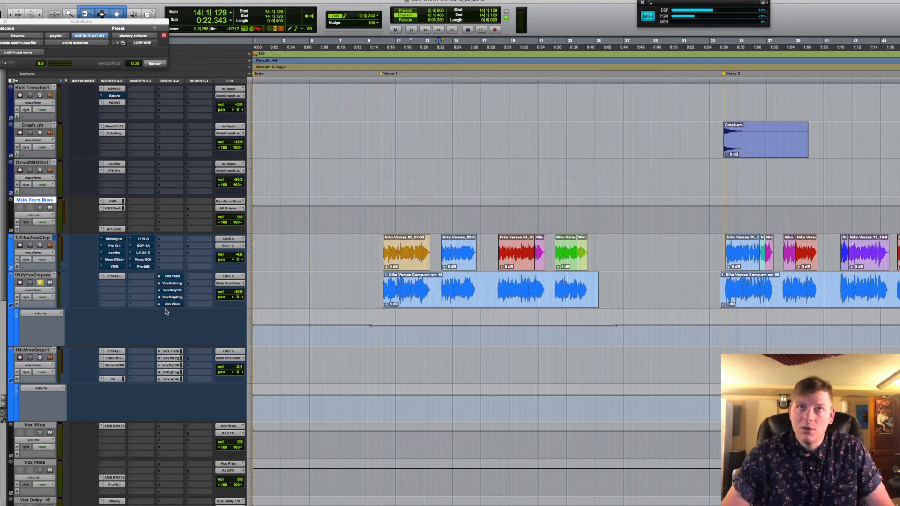
Open the Vox Plate send of the printed verse comp track and unmute all five of the track's sends.
left_click(172, 276)
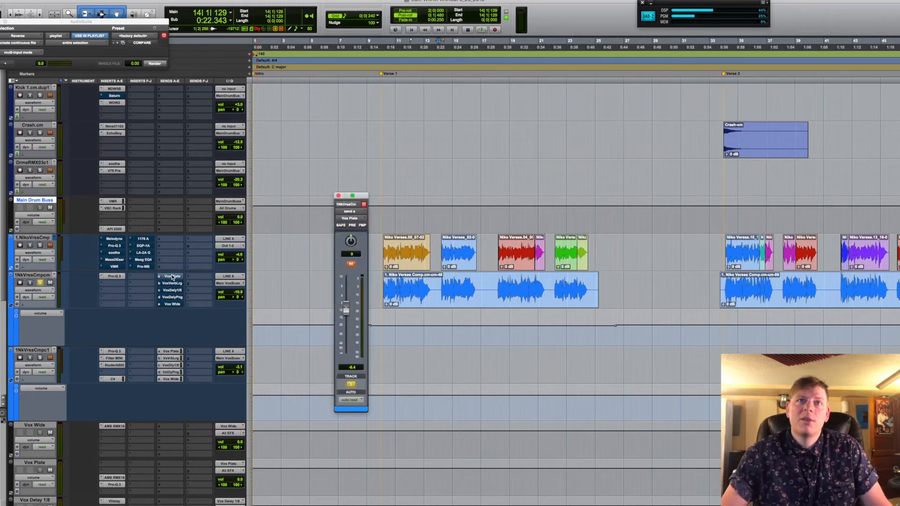
left_click(172, 277, "super")
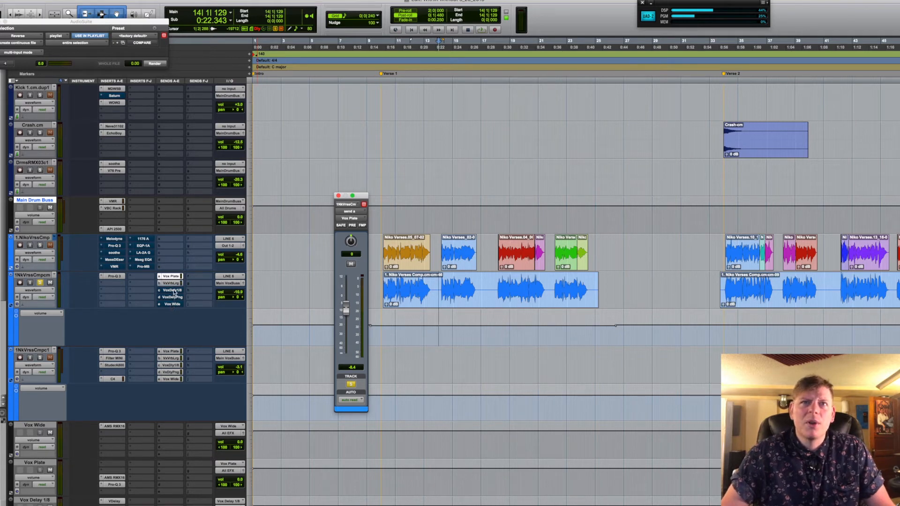
left_click(174, 290, "super")
left_click(178, 297, "super")
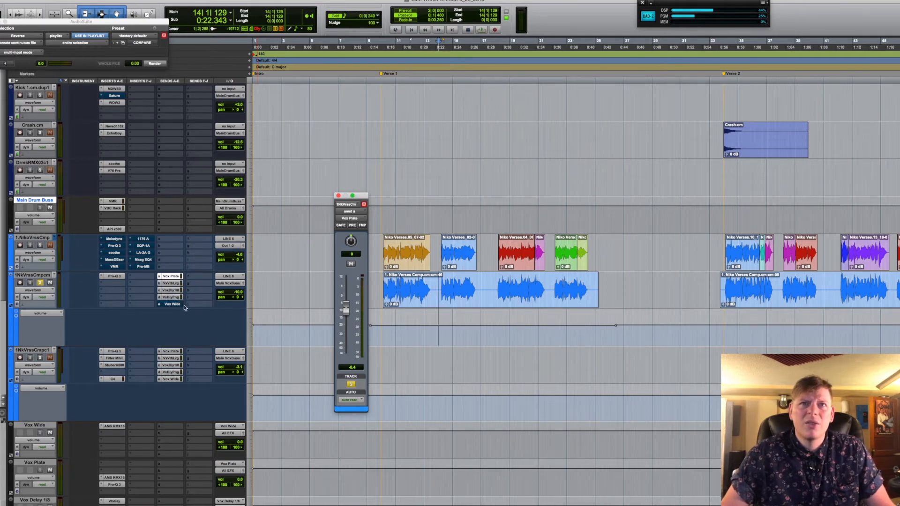
left_click(181, 305, "super")
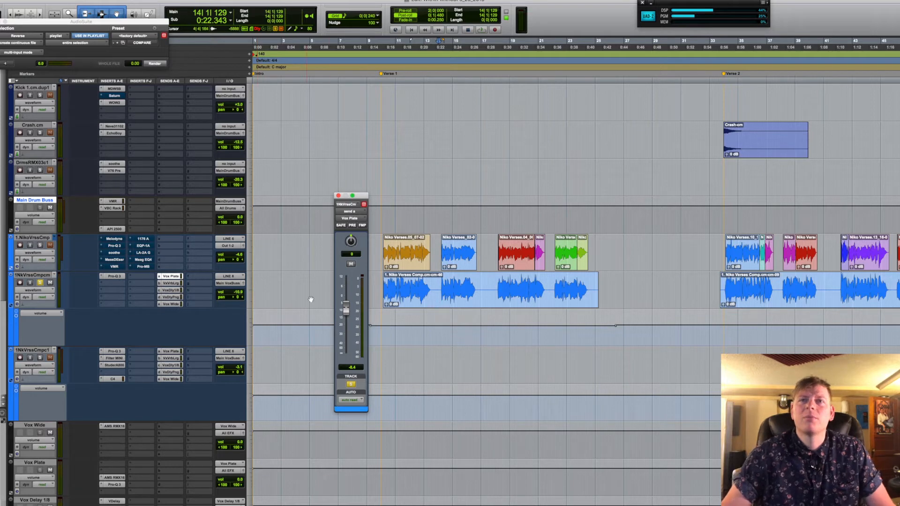
Select the first Verse 1 phrase on the printed comp and audition it with every send except Vox Plate muted.
left_click(403, 259)
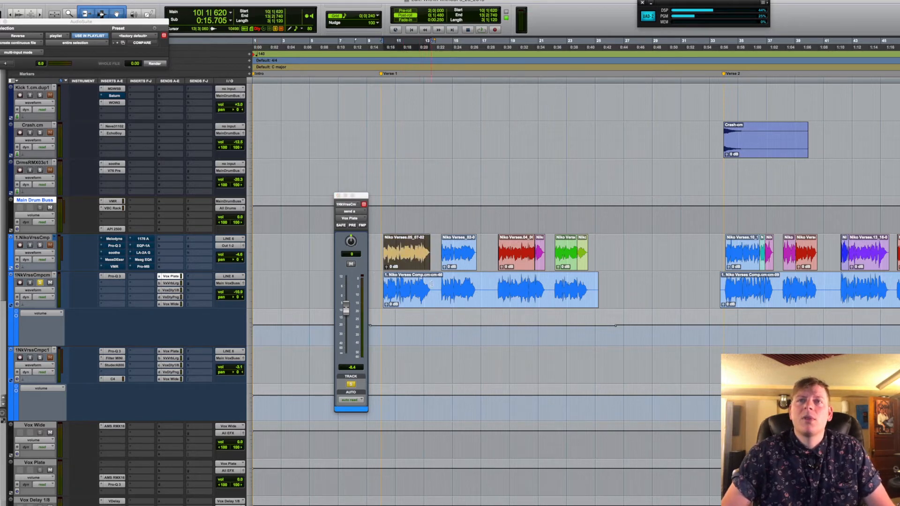
left_click_drag(432, 284, 383, 286)
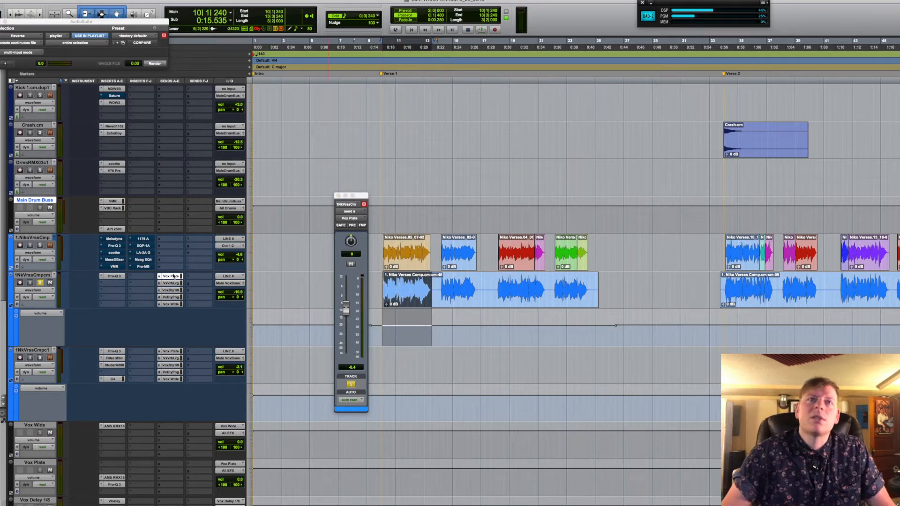
left_click(171, 284, "super")
left_click(170, 290, "super")
left_click(171, 298, "super")
left_click(170, 304, "super")
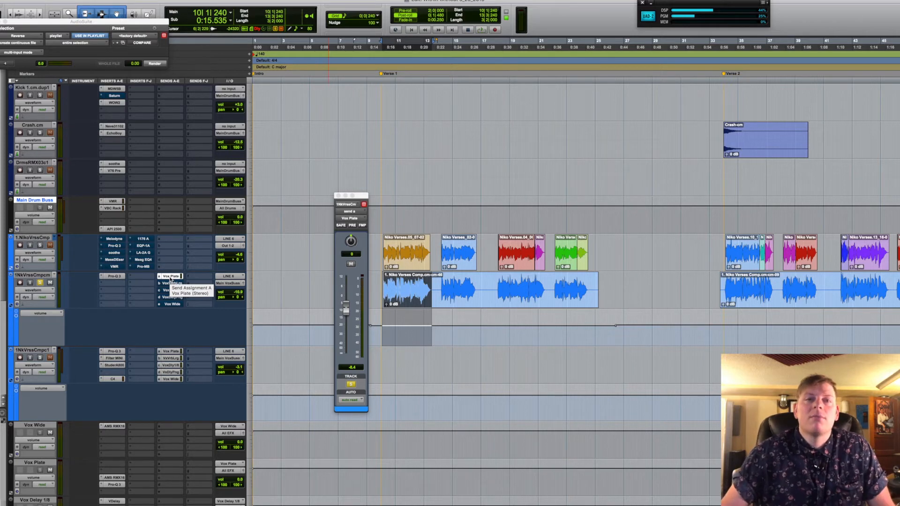
key("space")
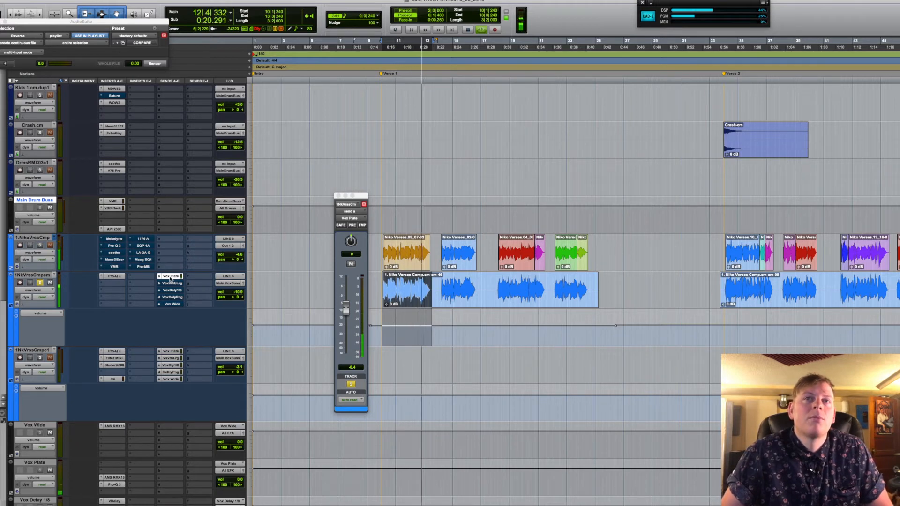
key("space")
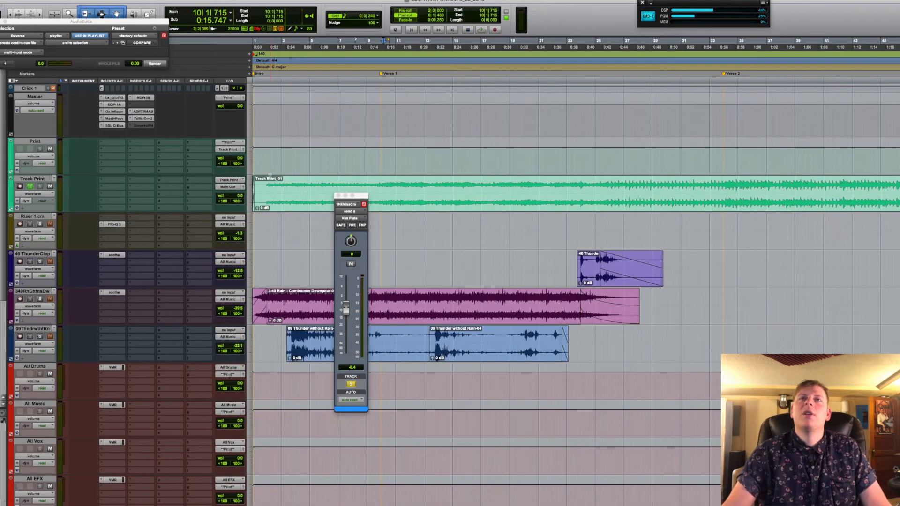
Show the vocal tracks together with their effects returns and play from the start of Verse 1 through the Vox Plate send.
scroll(293, 214, "down", 15)
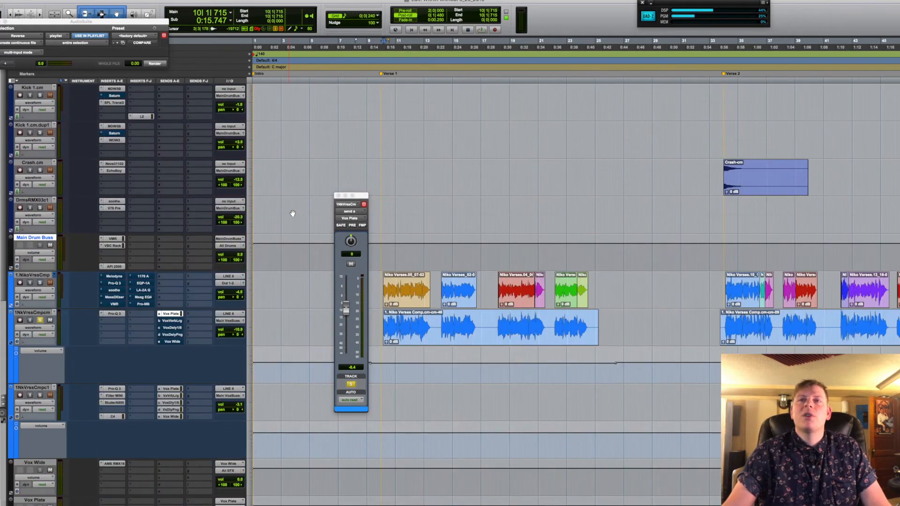
scroll(293, 213, "down", 3)
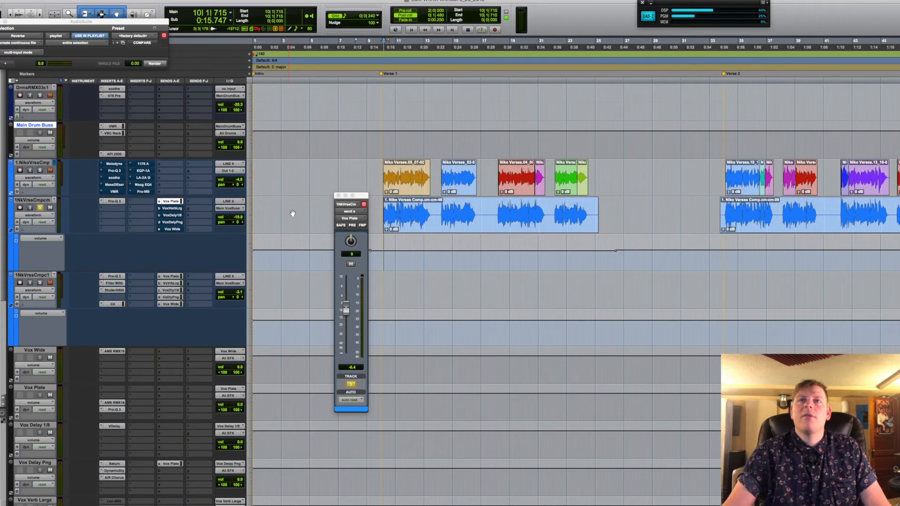
left_click(381, 170)
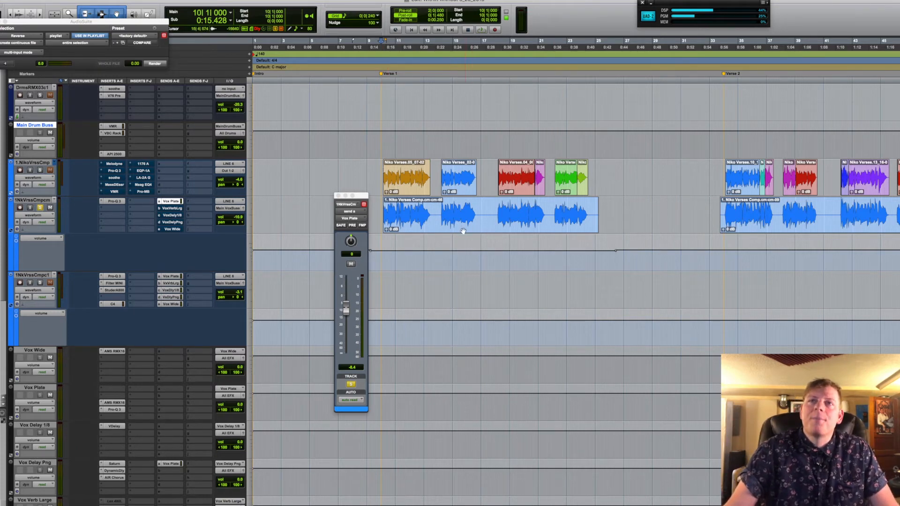
key("space")
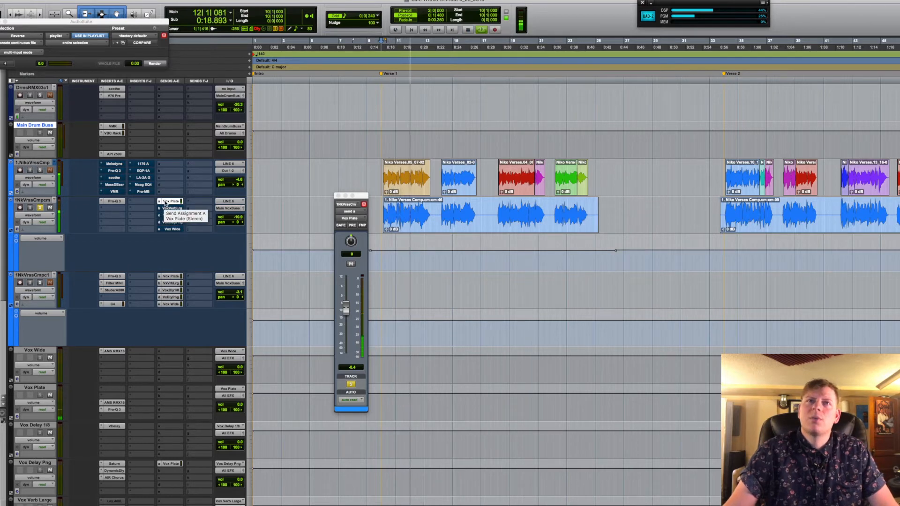
key("space")
Inspect the AMS RMX16 reverb and the Pro-Q 3 equalizer on the Vox Plate return.
left_click(113, 402)
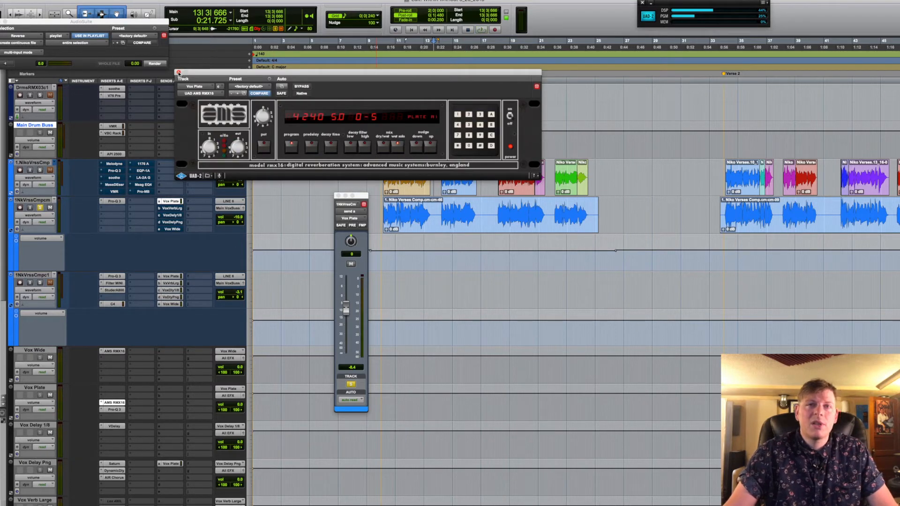
left_click(113, 410)
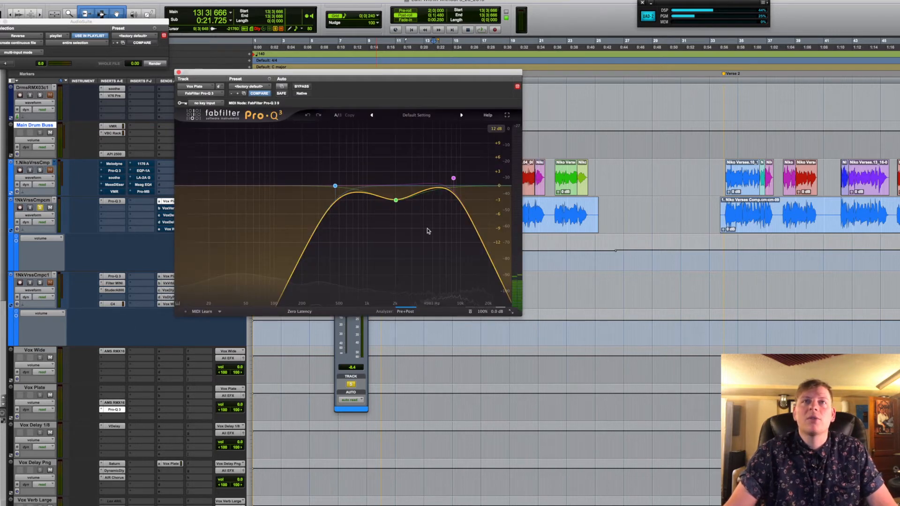
left_click(178, 72)
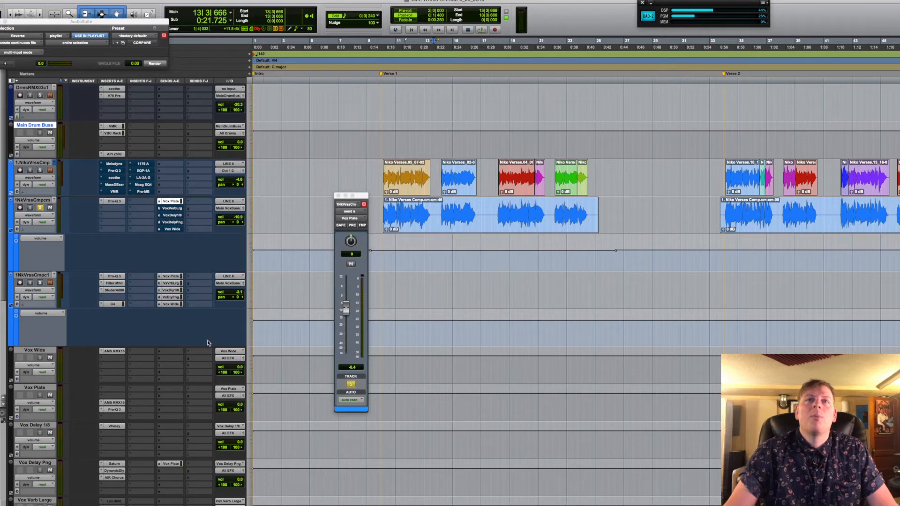
Unmute the printed comp's Vox Verb Large send and inspect that return's LexPlate reverb during playback.
left_click(173, 210)
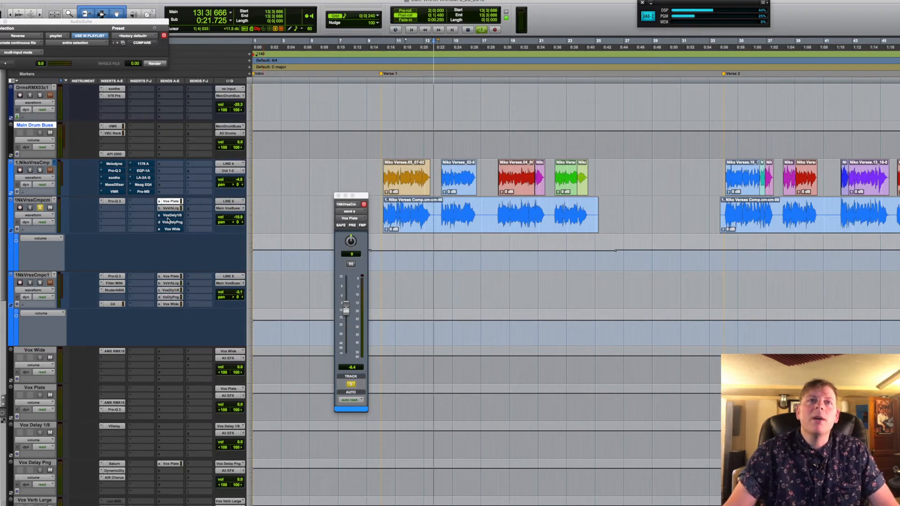
key("space")
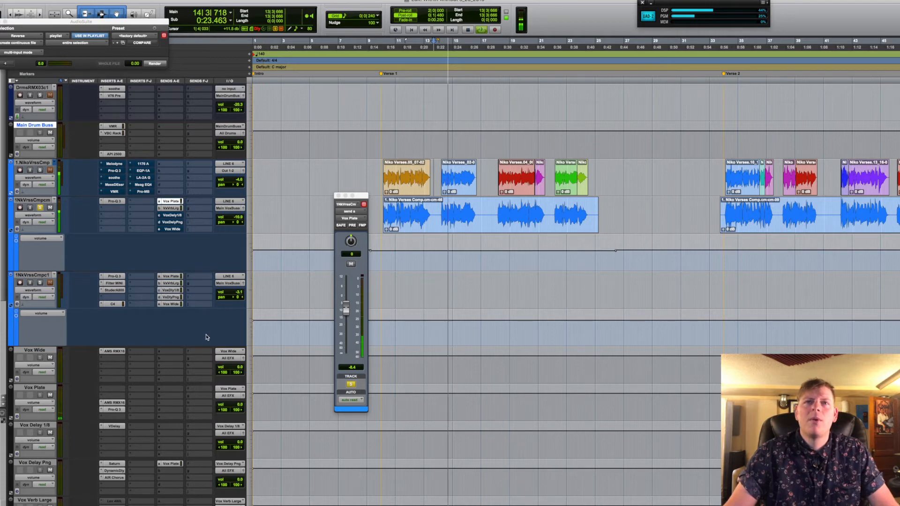
scroll(169, 343, "down", 5)
scroll(170, 342, "down", 1)
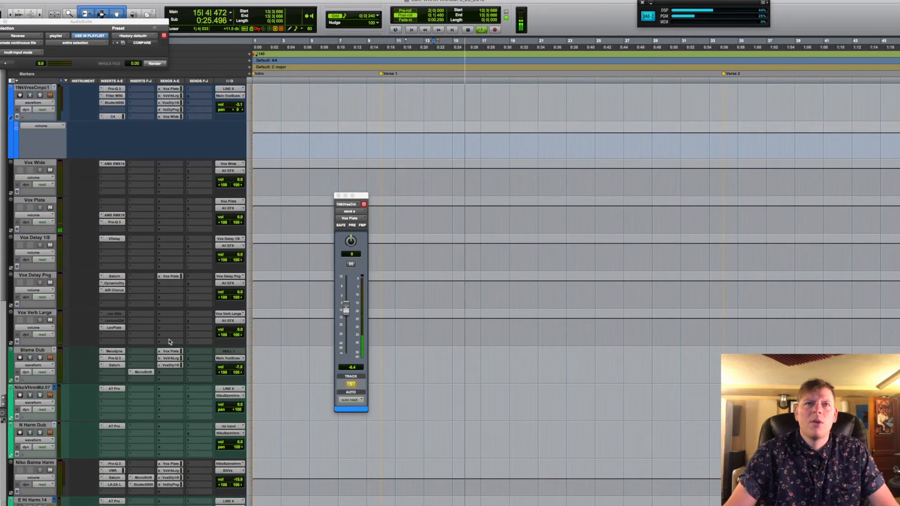
left_click(114, 328)
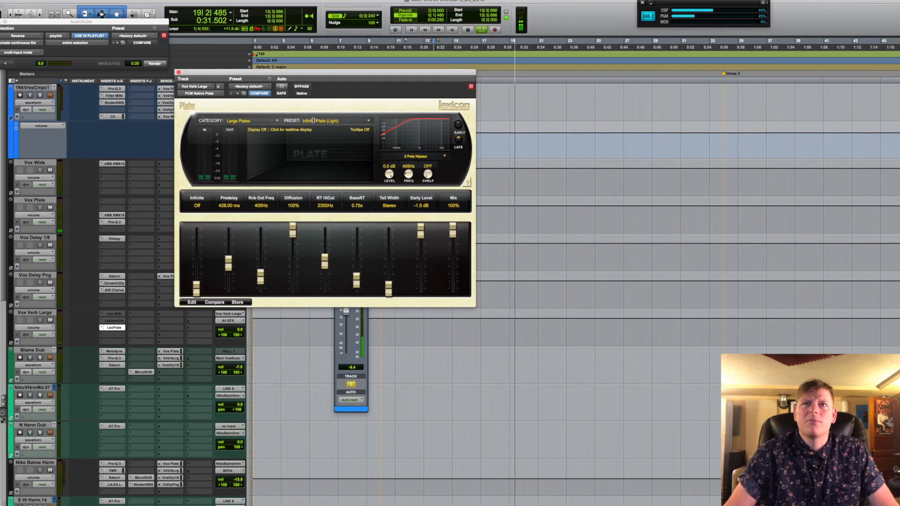
left_click(179, 72)
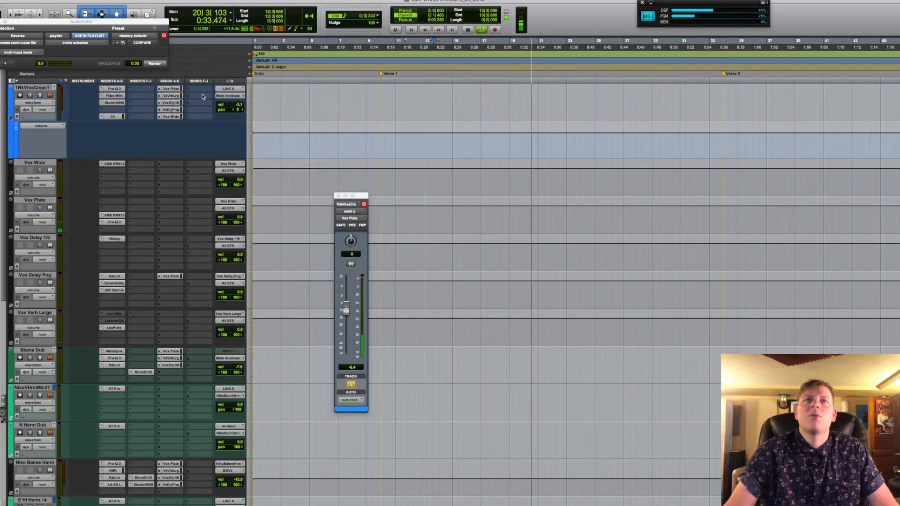
Audition the printed comp with its Vox Plate send muted and Vox Verb Large active, and open the Vox Verb Large send's fader.
scroll(247, 155, "up", 5)
scroll(247, 155, "up", 2)
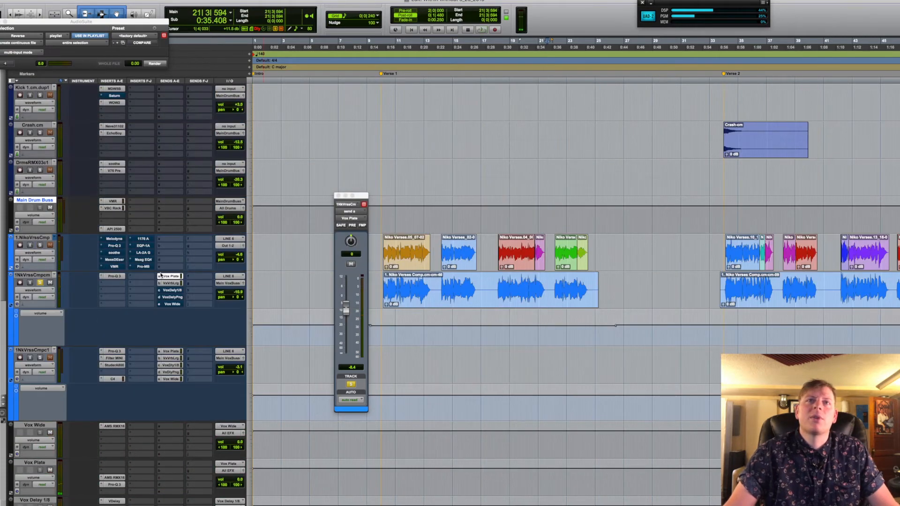
scroll(240, 288, "down", 2)
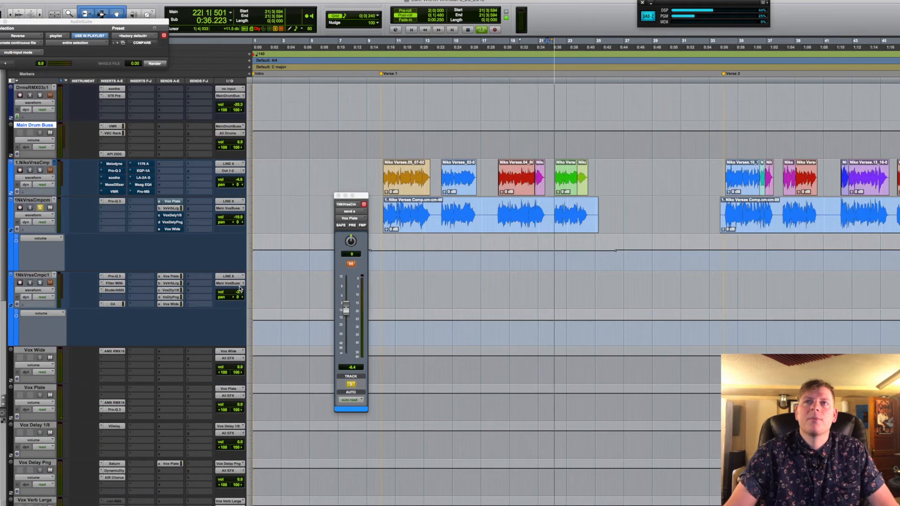
scroll(240, 288, "down", 5)
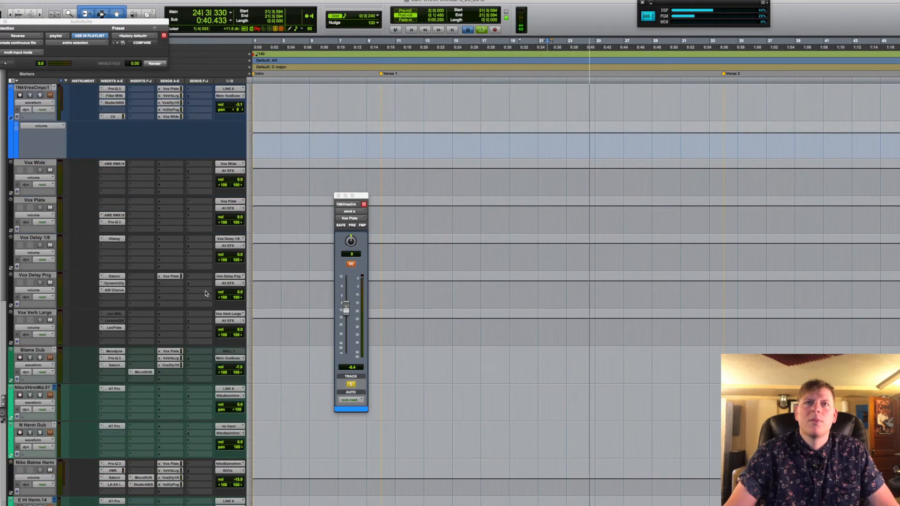
scroll(205, 293, "up", 8)
left_click(172, 321)
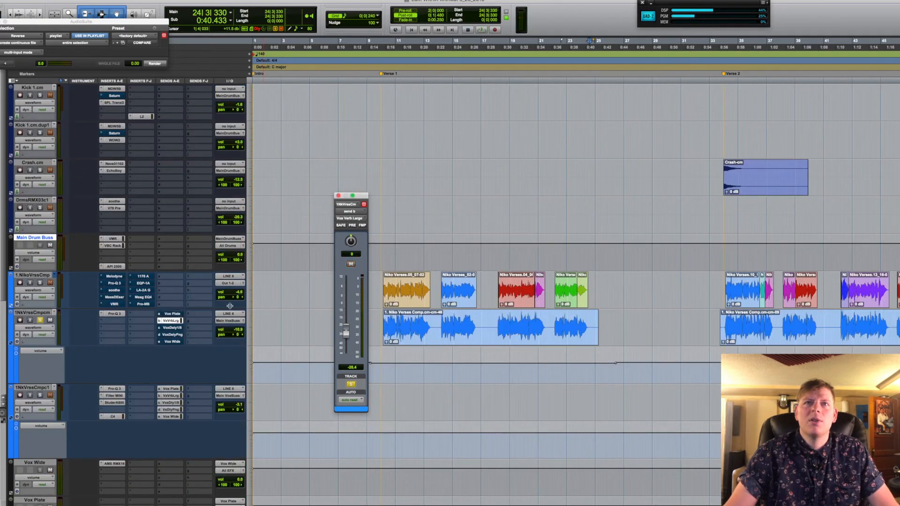
Select the first Verse 1 phrase and audition the printed comp with its Vox Verb Large send raised.
key("space")
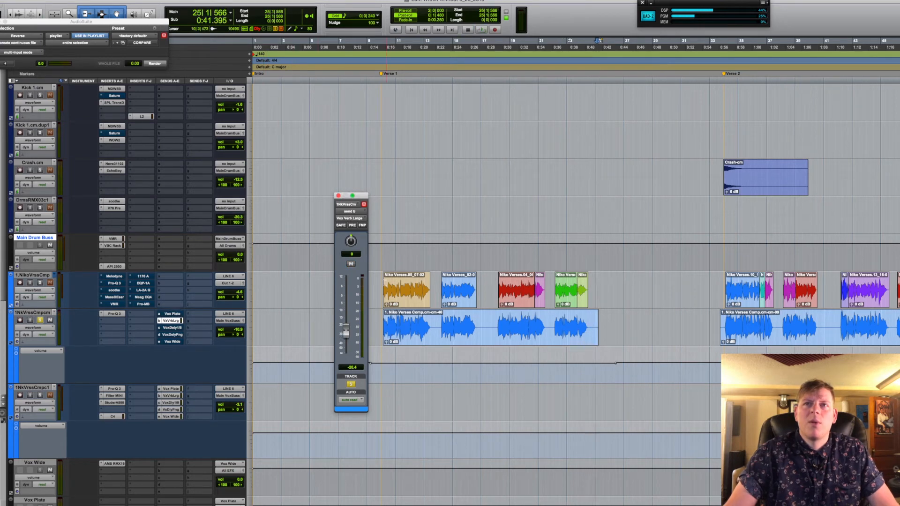
left_click_drag(382, 284, 430, 313)
key("space")
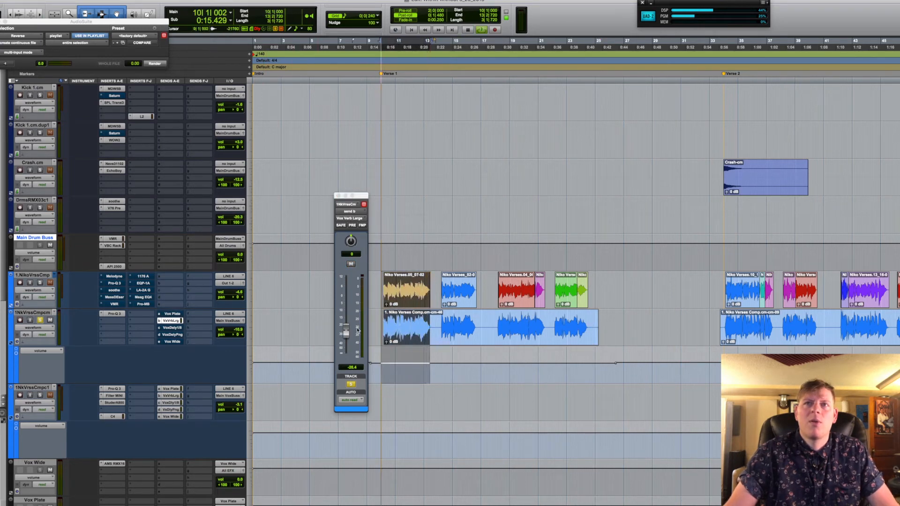
left_click_drag(346, 331, 346, 298)
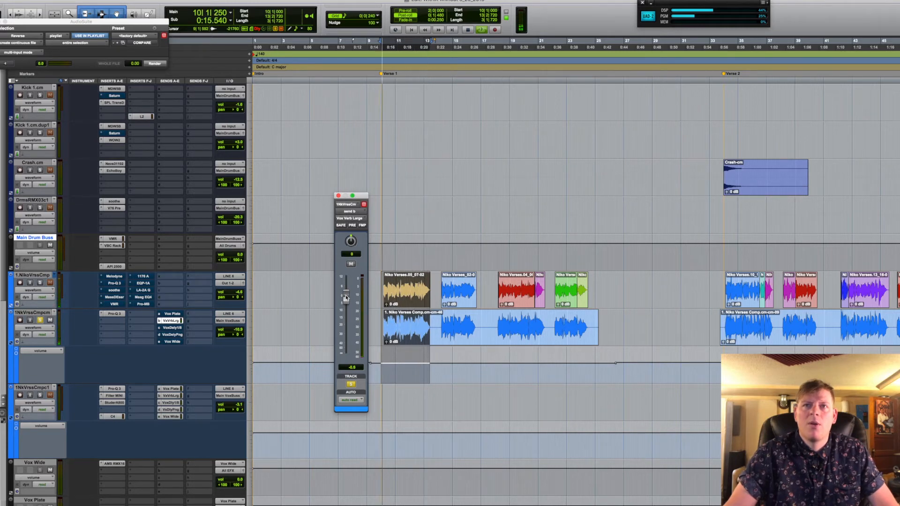
key("space")
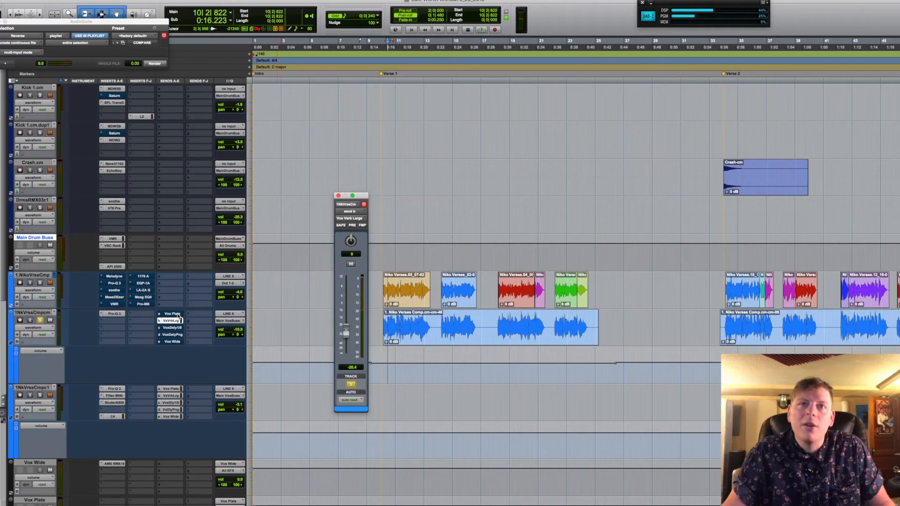
Audition the printed comp with Vox Plate unmuted, raising the Vox Verb Large send to -4.1 dB and restoring it to -26.4 dB.
key("space")
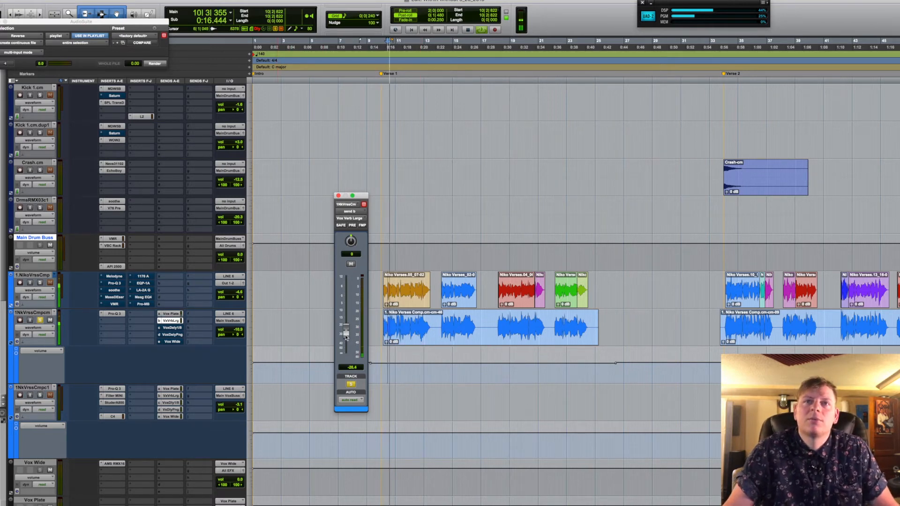
left_click_drag(345, 336, 345, 305)
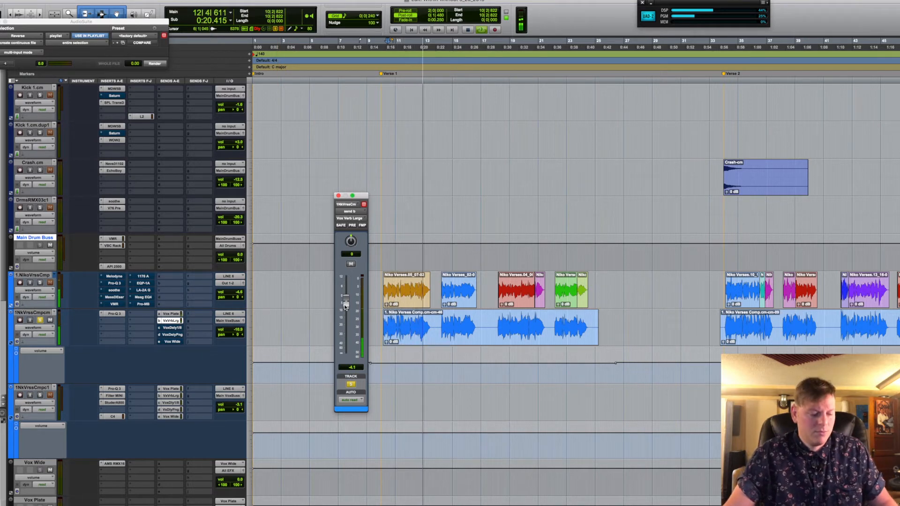
left_click_drag(346, 306, 346, 336)
key("space")
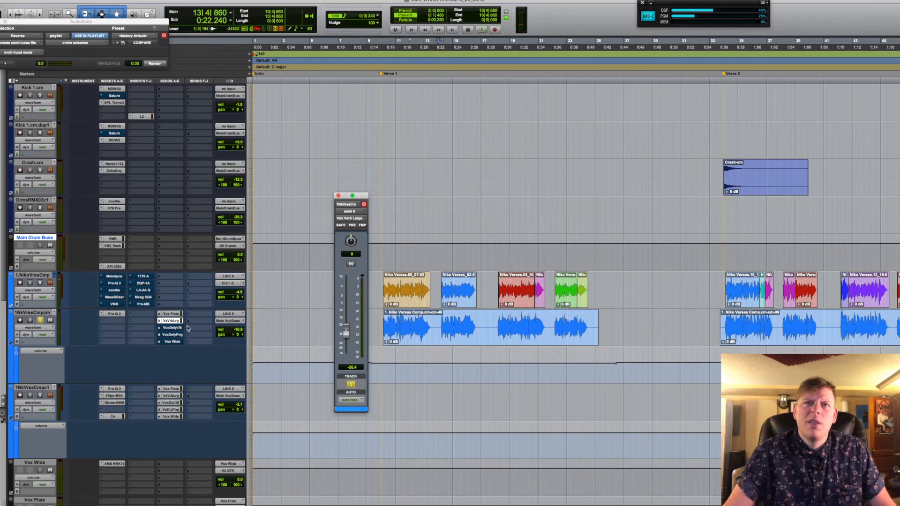
Show the Vox Delay 1/8 and Vox Wide send faders, audition the printed comp through all its sends, and unsolo the track.
left_click(175, 330)
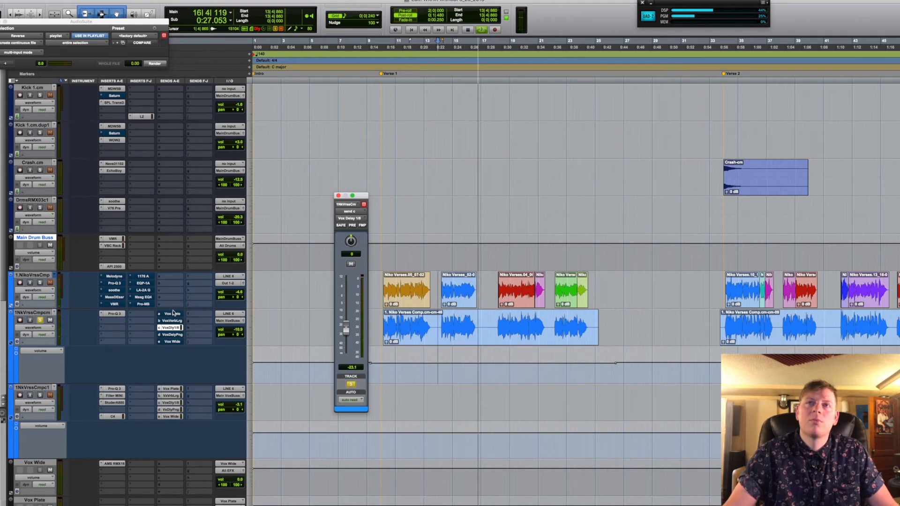
left_click(177, 343)
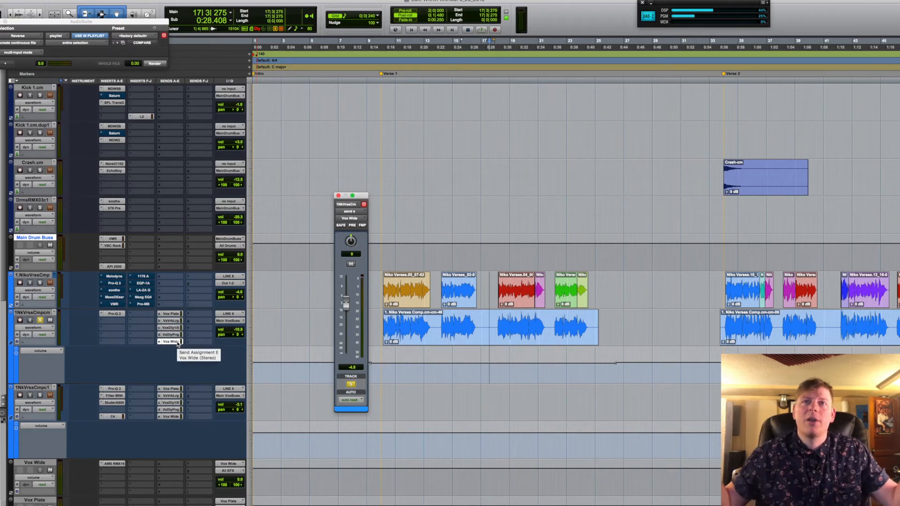
key("space")
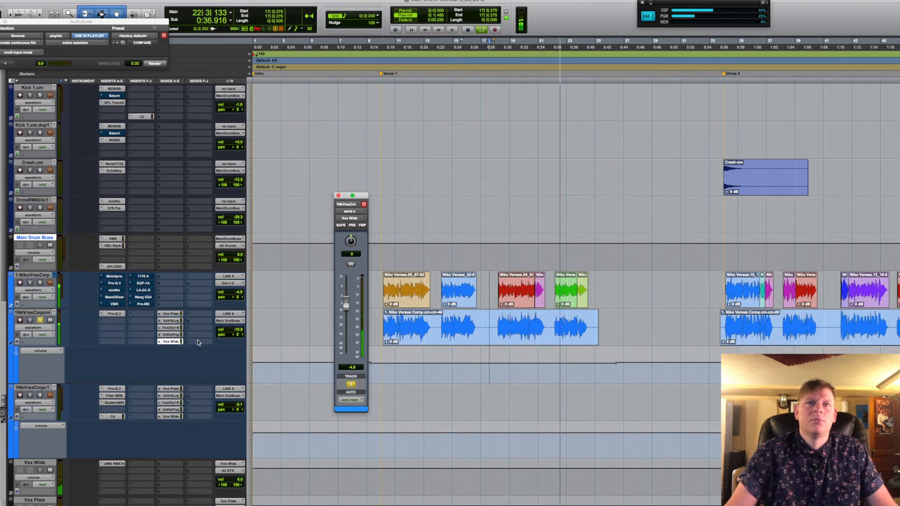
left_click(39, 320)
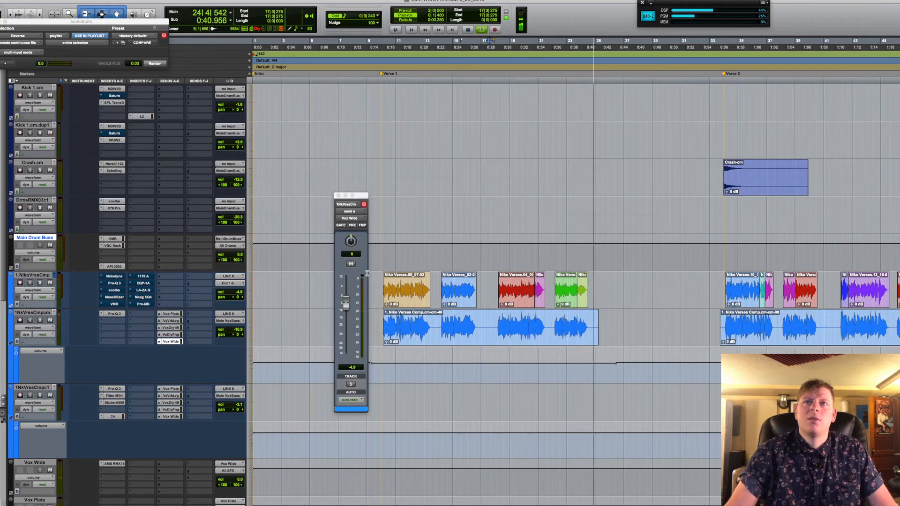
left_click(382, 255)
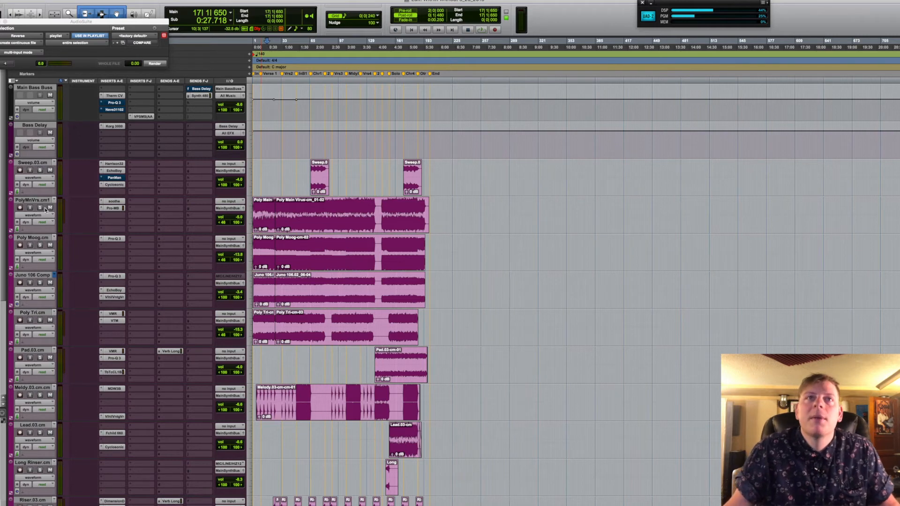
Audition the PolyMnVrs and Juno 106 Comp synth tracks by soloing them individually and together.
left_click(41, 208)
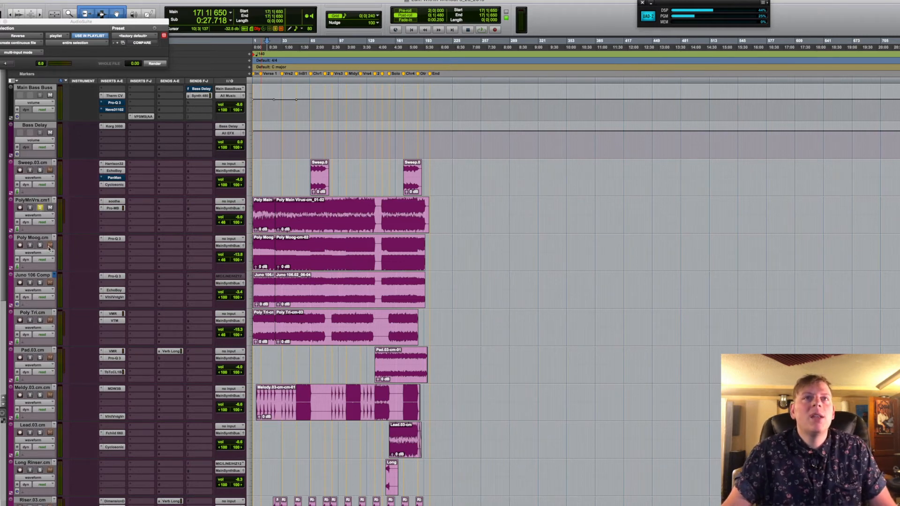
key("space")
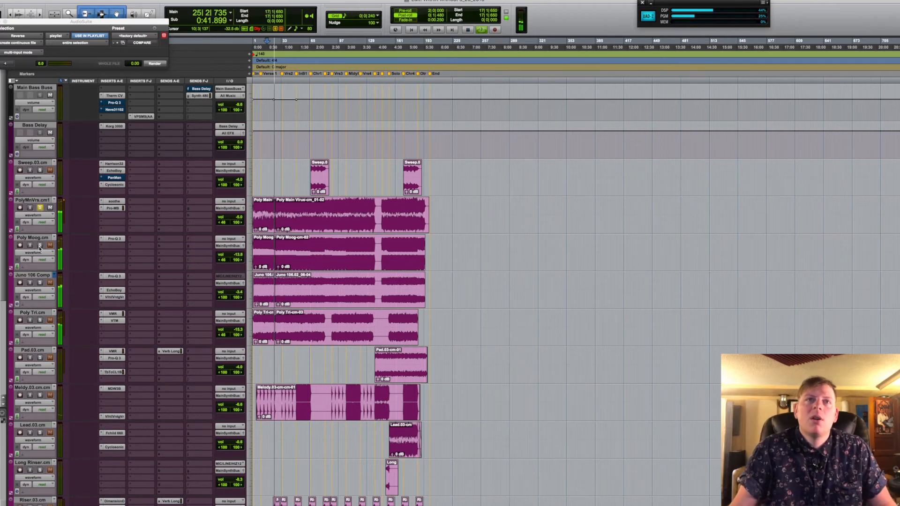
left_click(40, 283)
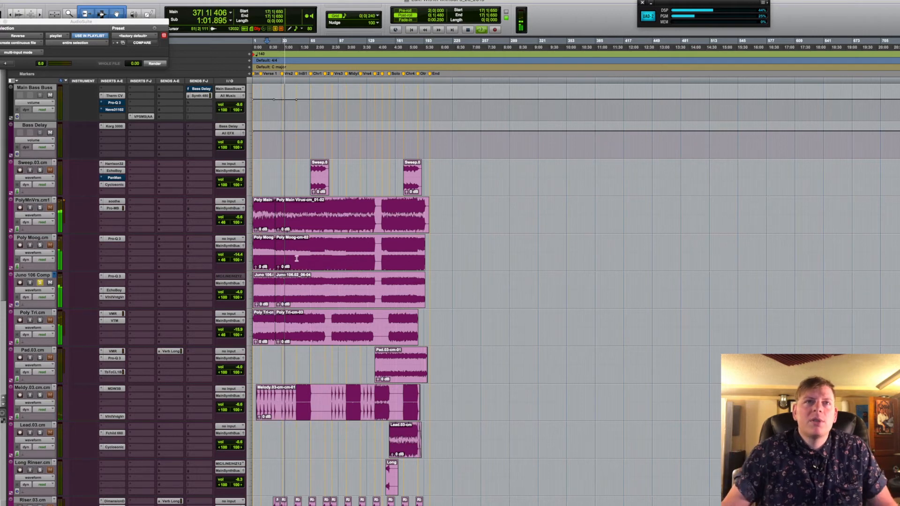
left_click(40, 209)
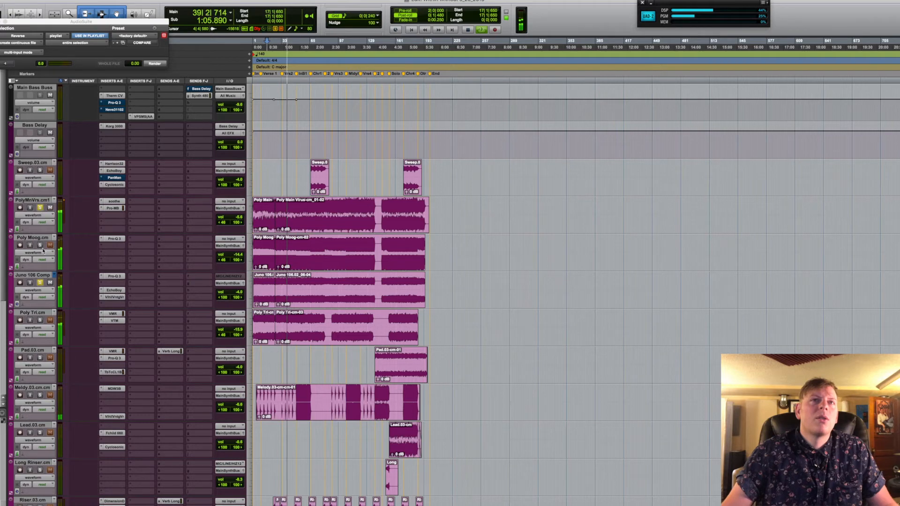
left_click(40, 282)
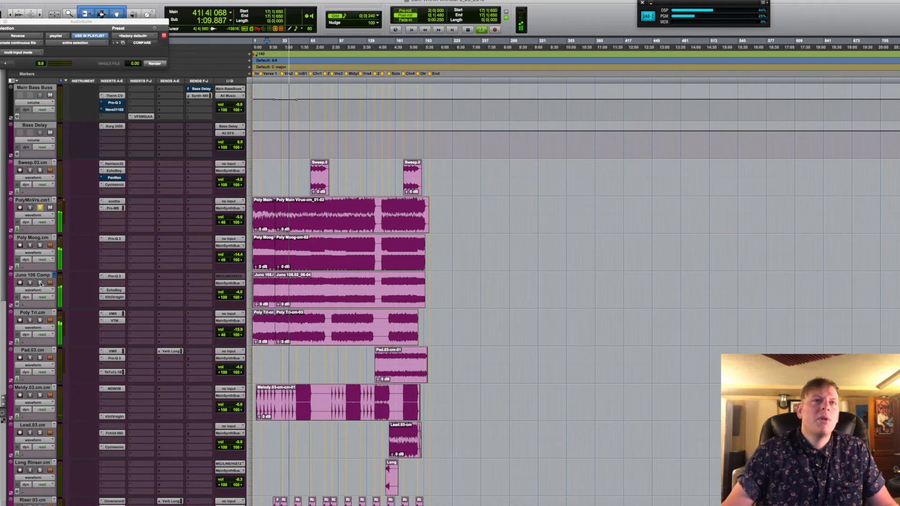
left_click(41, 283)
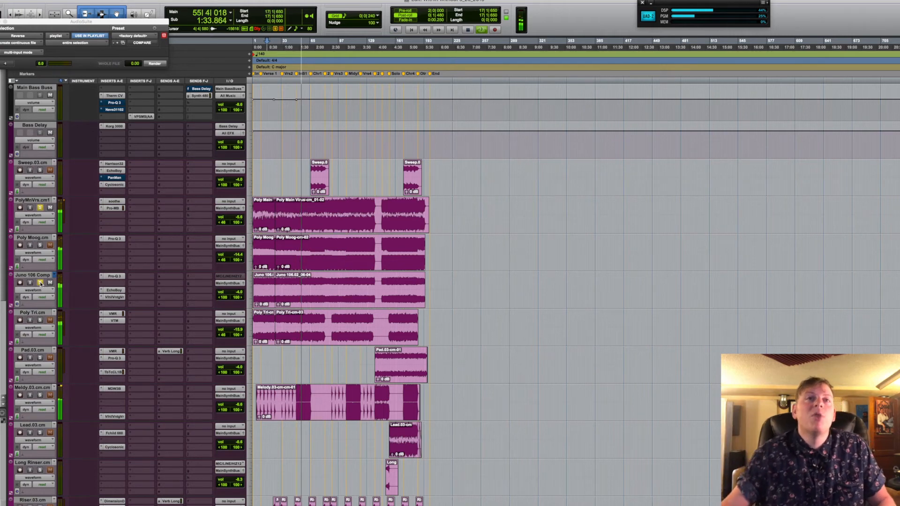
Audition Poly Moog alone, compare PolyMnVrs with and without it, and add Juno 106 Comp to the solos.
left_click(40, 245)
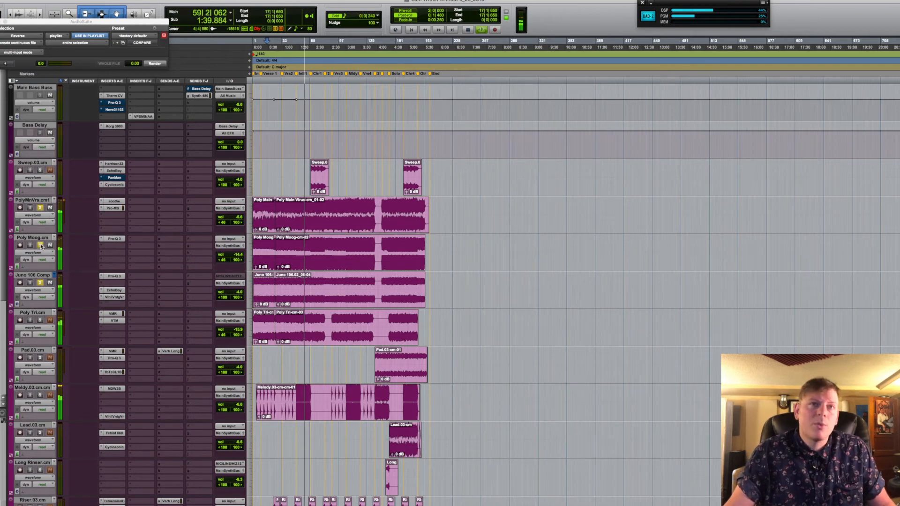
left_click(41, 247, "alt")
left_click(41, 246)
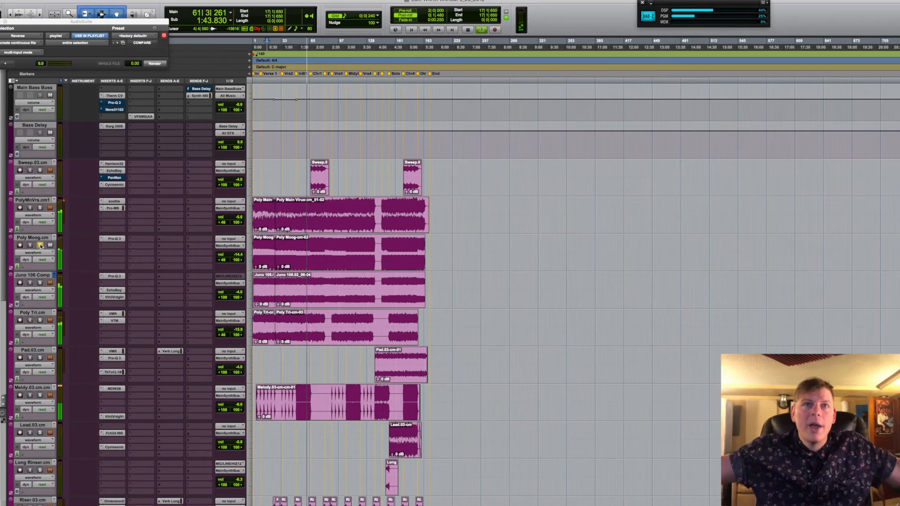
left_click(41, 208)
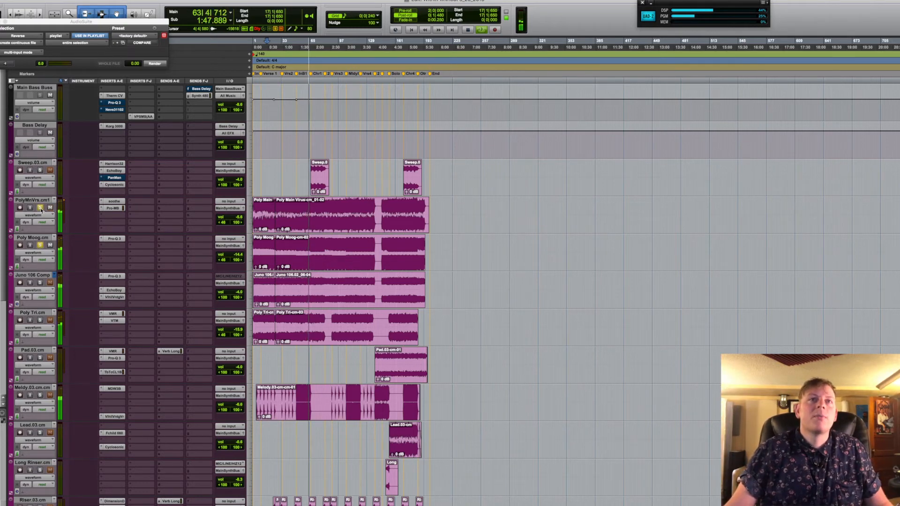
left_click(40, 245)
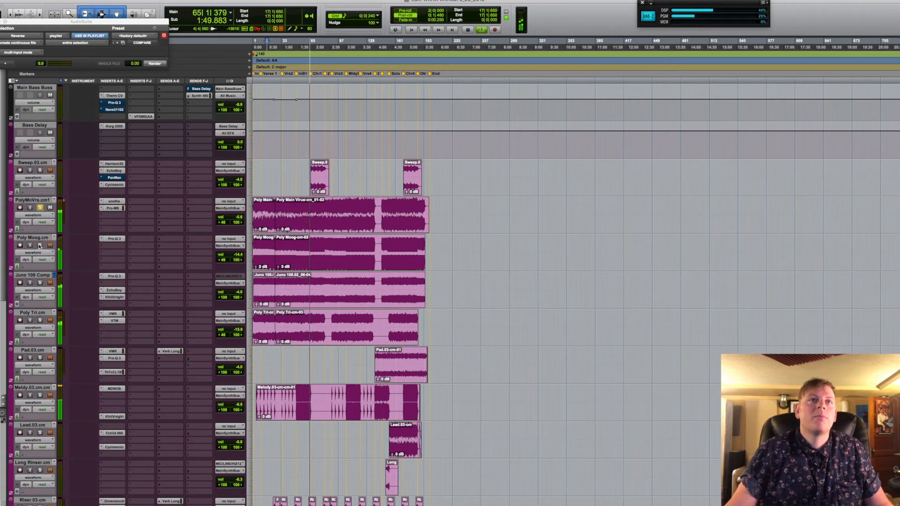
left_click(40, 245)
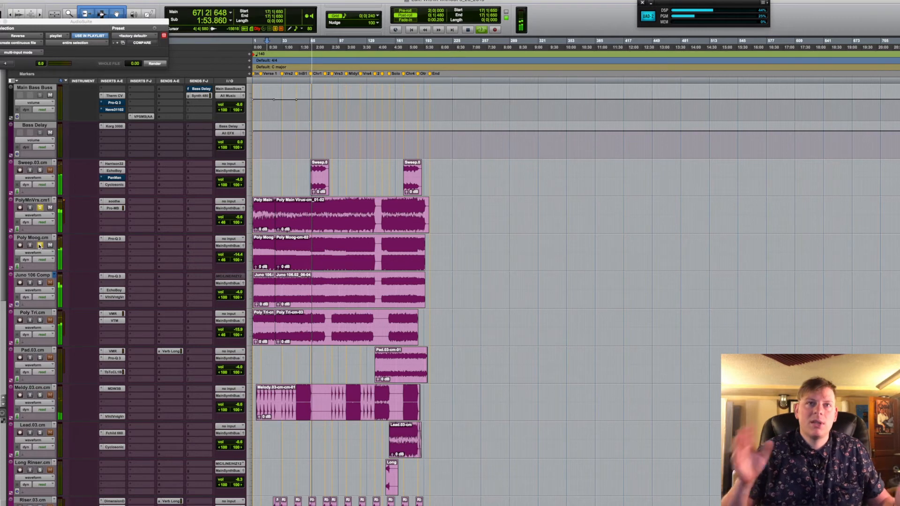
left_click(40, 283)
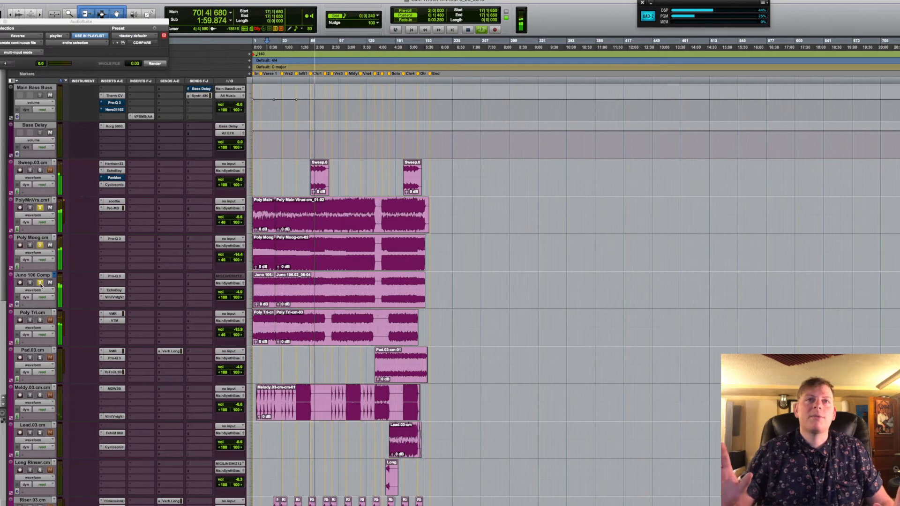
Toggle the Poly Tri solo during playback to compare the synth layers with and without it.
left_click(41, 320)
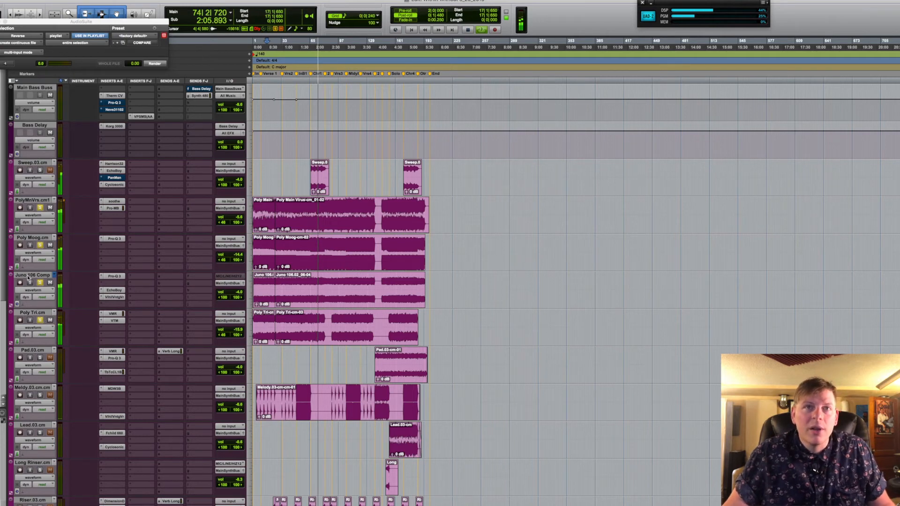
left_click(41, 320)
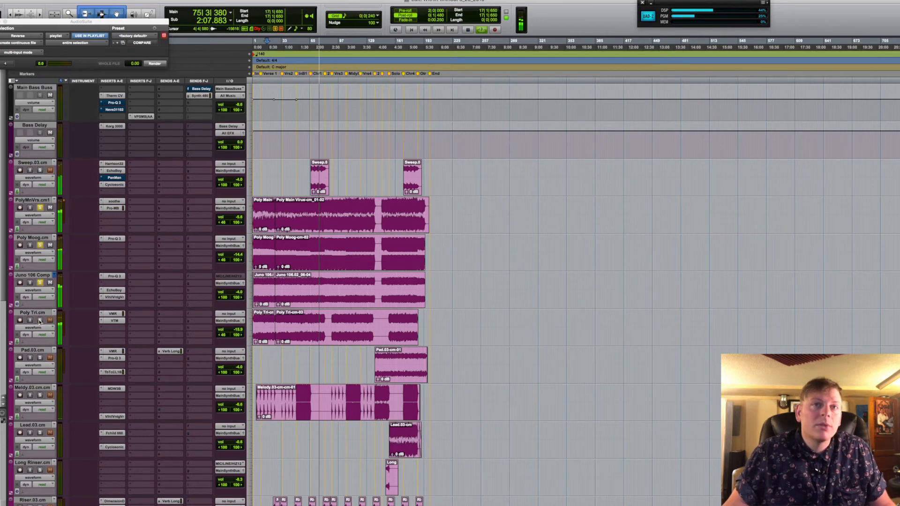
left_click(40, 321)
left_click(40, 321)
left_click(40, 321)
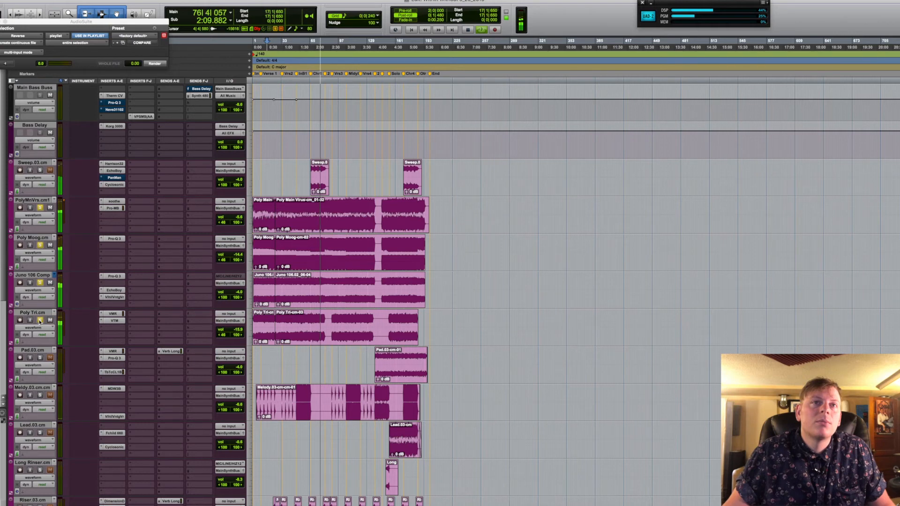
left_click(40, 321)
left_click(40, 322)
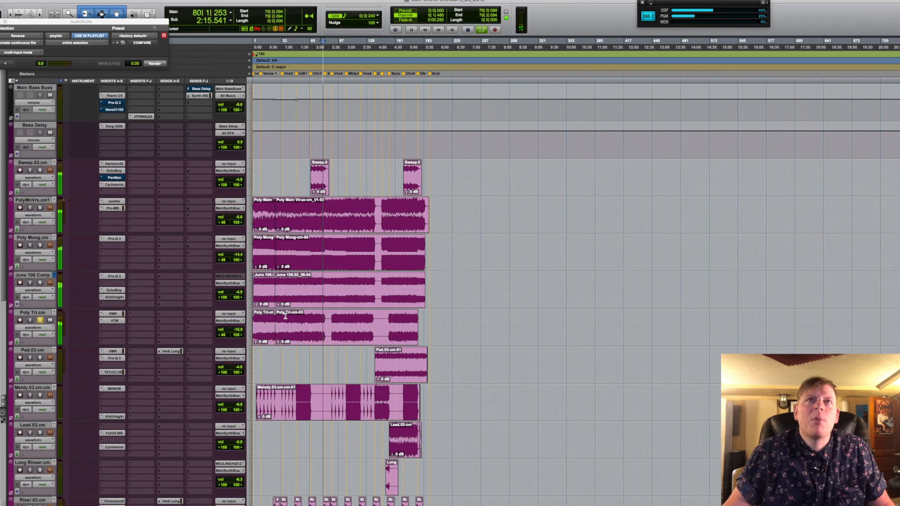
Move the AudioSuite window off the edit toolbar and turn off Insertion Follows Playback.
left_click_drag(127, 22, 130, 101)
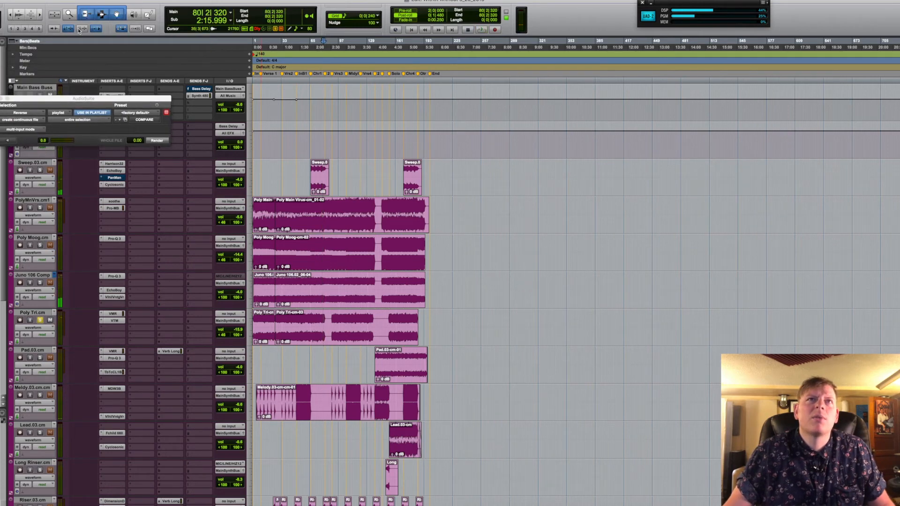
left_click(105, 0)
mouse_move(162, 1)
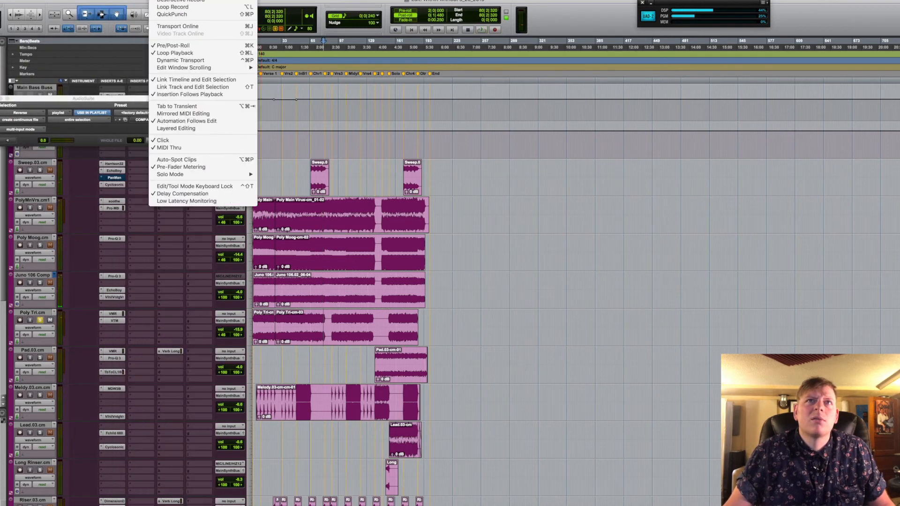
left_click(190, 96)
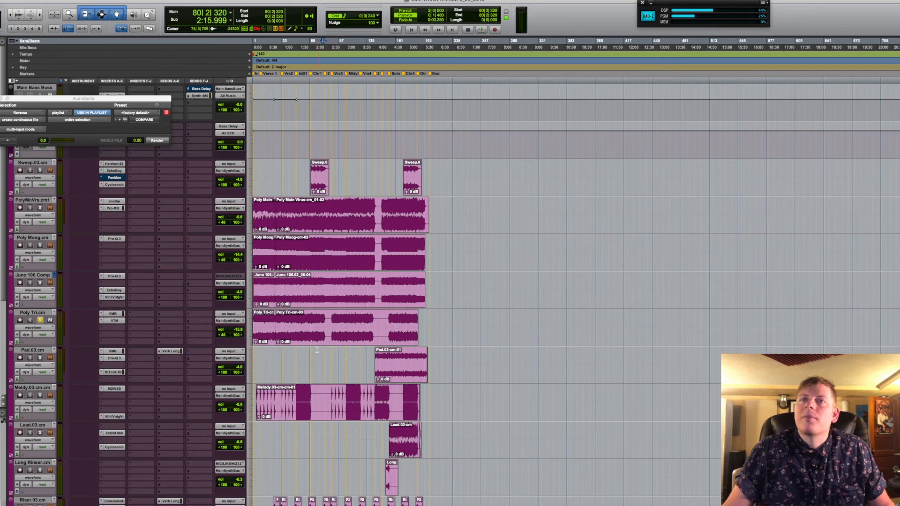
Play the soloed Poly Tri from bar 46, layer in Juno 106 Comp and PolyMnVrs, stop, and show the bass tracks.
left_click(294, 319)
key("space")
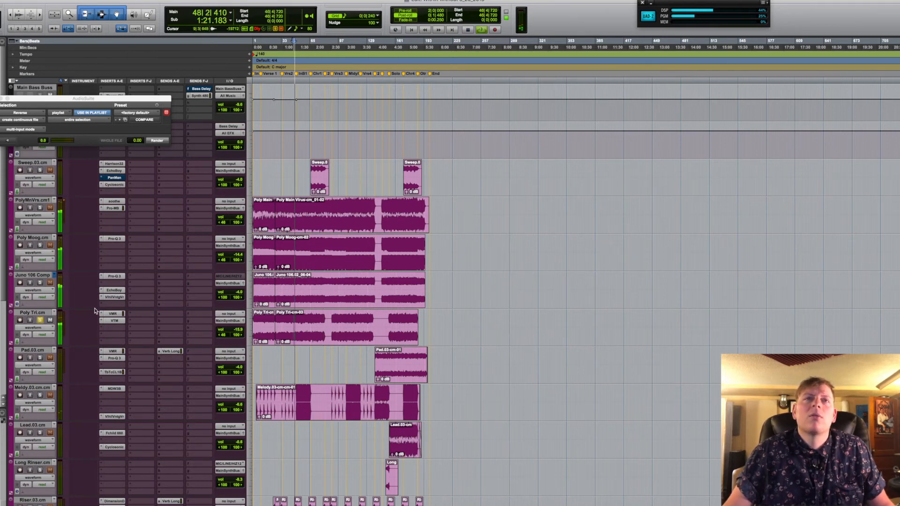
left_click(41, 283)
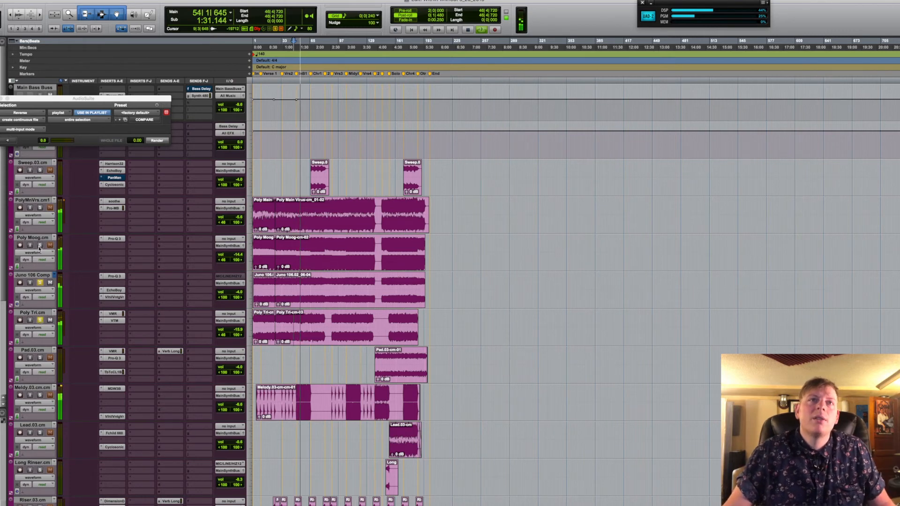
left_click(40, 207)
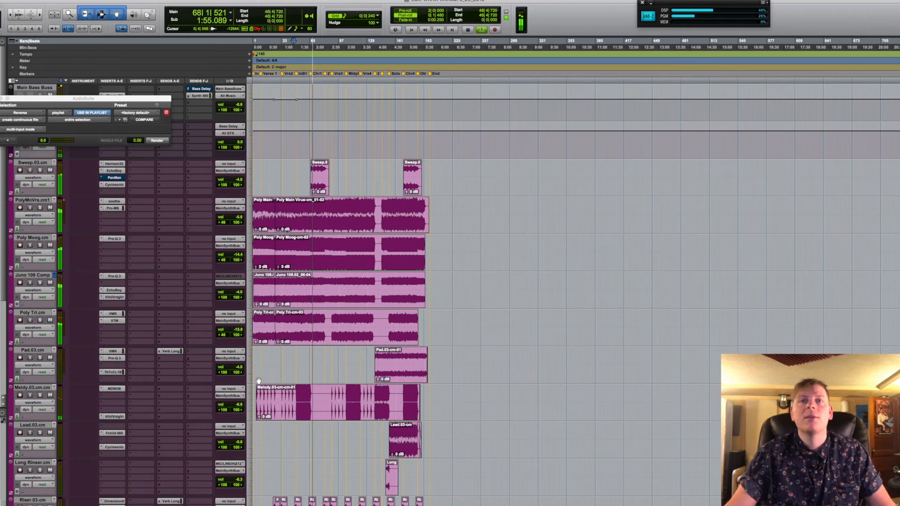
key("space")
scroll(296, 207, "up", 10)
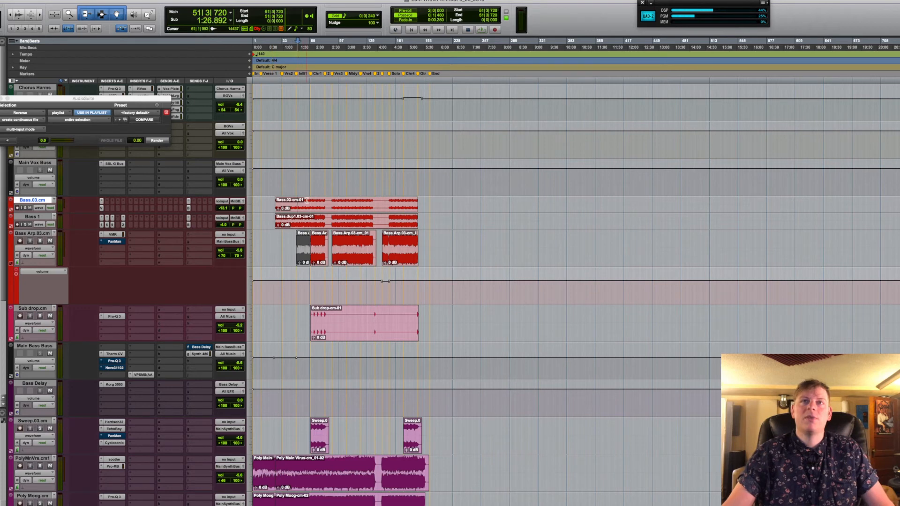
Play the first chorus from bar 66 and solo the Bass.03, Bass 1 and Bass Arp tracks together.
left_click_drag(307, 202, 420, 217)
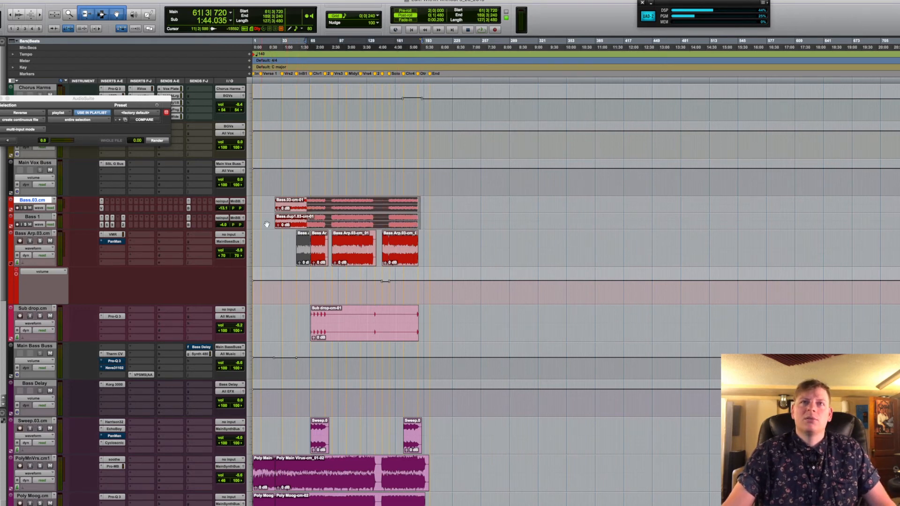
left_click(315, 253)
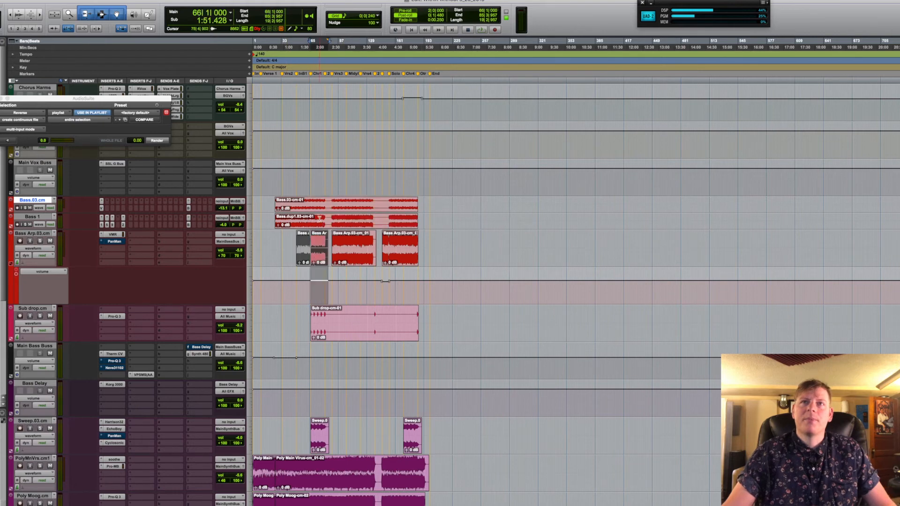
key("space")
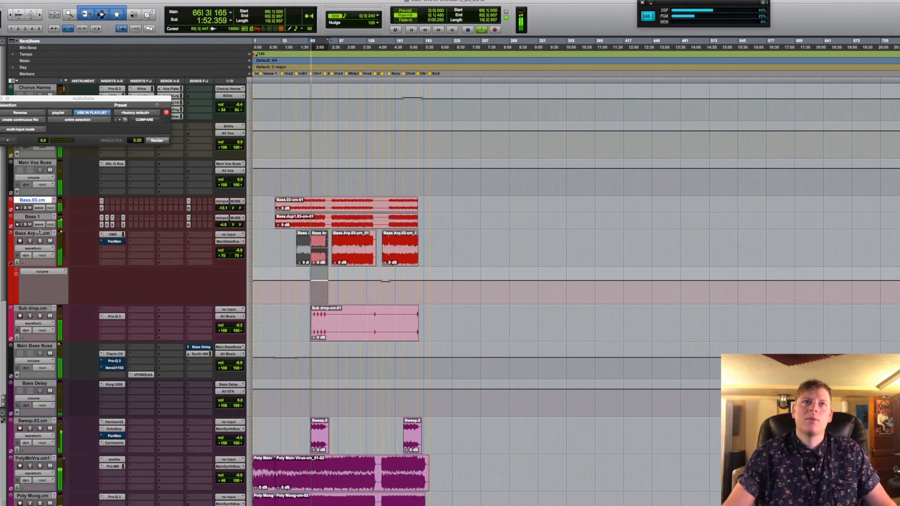
left_click(40, 242)
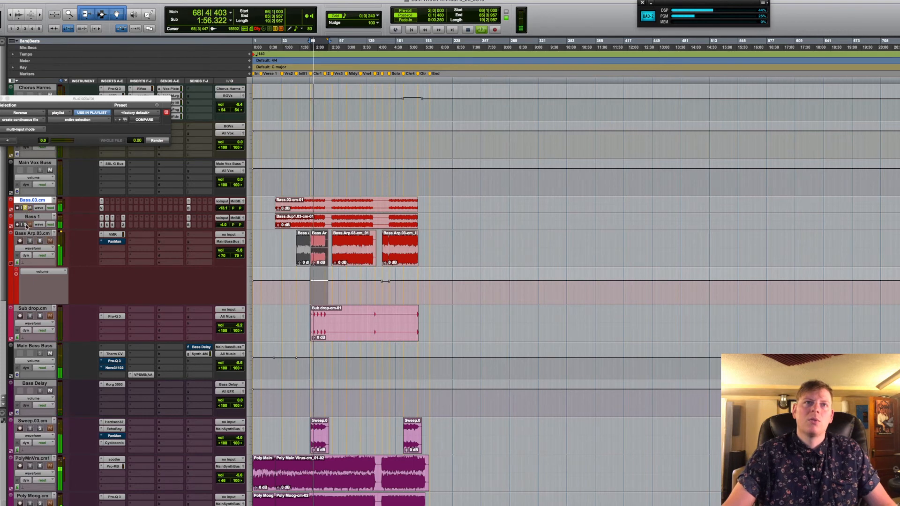
left_click(26, 225)
left_click(41, 242)
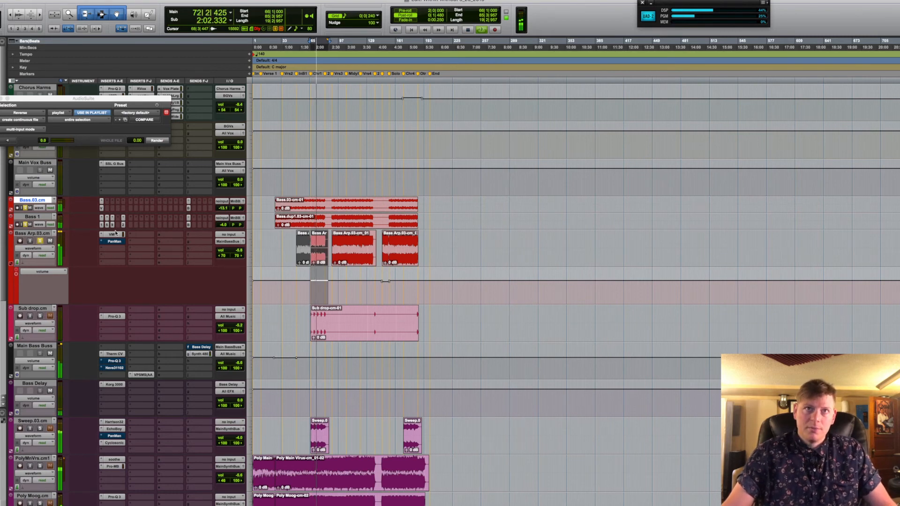
Open the Culture Vulture on Main Bass Buss, moving its window clear of the bass clips, and stop playback.
left_click(112, 355)
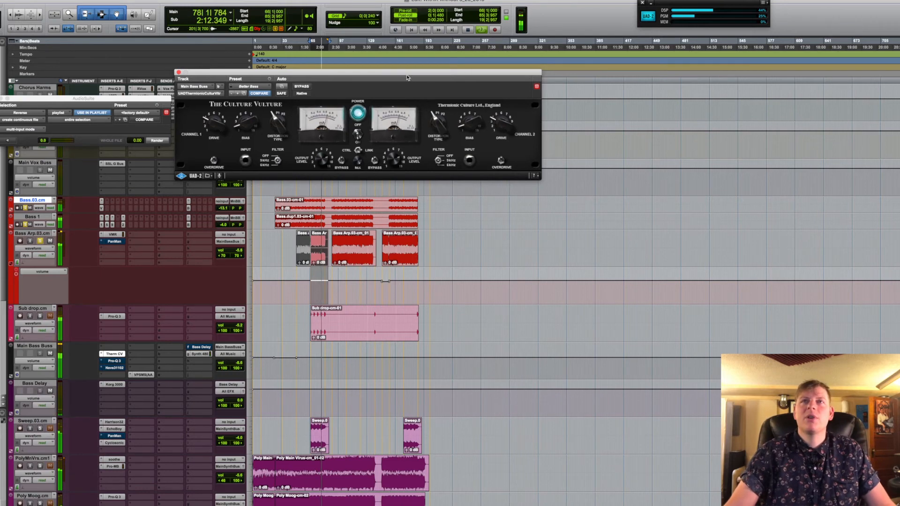
left_click_drag(407, 73, 645, 84)
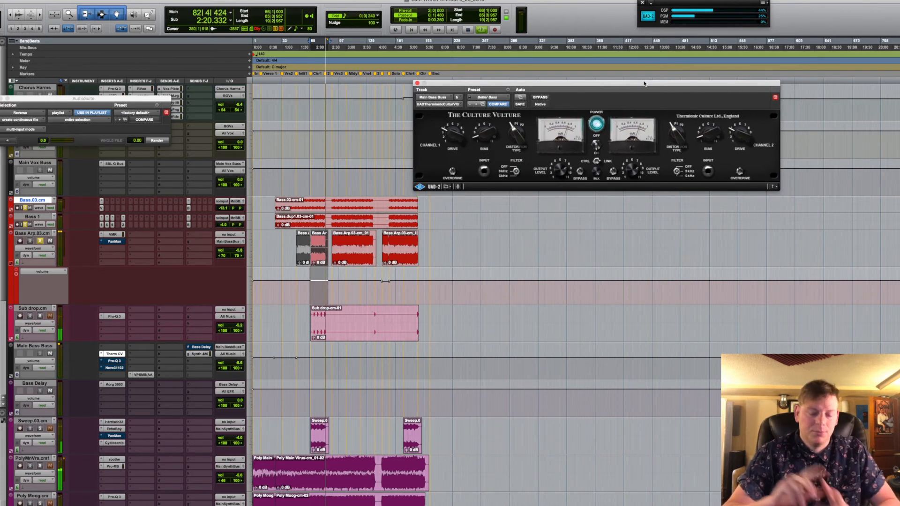
key("space")
left_click_drag(645, 83, 708, 86)
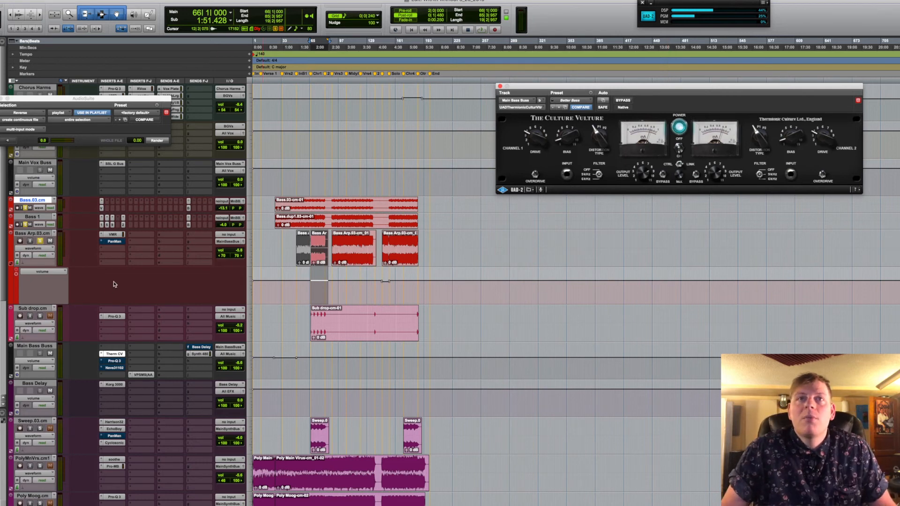
Play the soloed basses from bar 66 while toggling the Culture Vulture's bypass to compare the sound with and without it.
left_click(109, 355, "super")
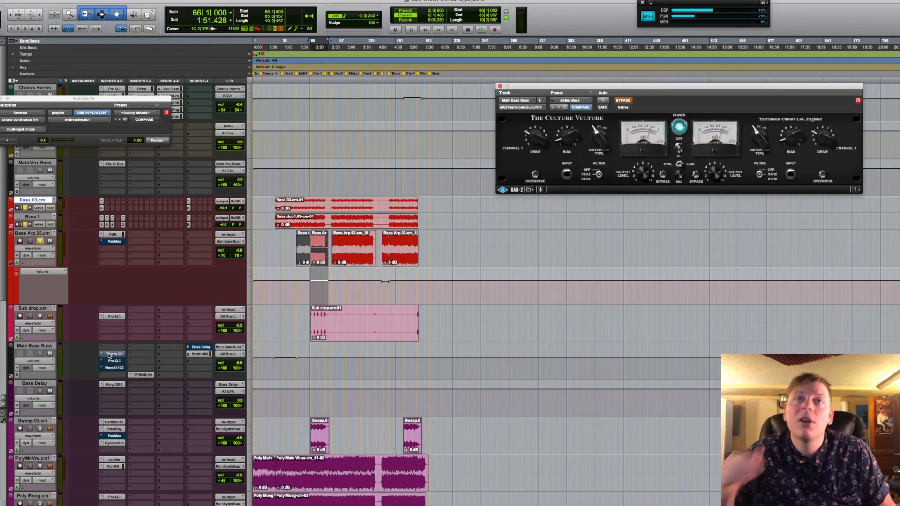
key("space")
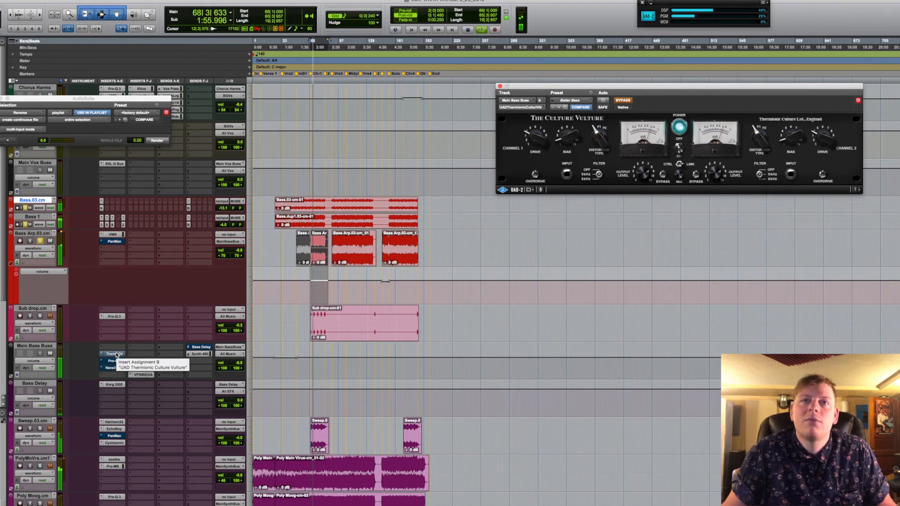
left_click(116, 355, "super")
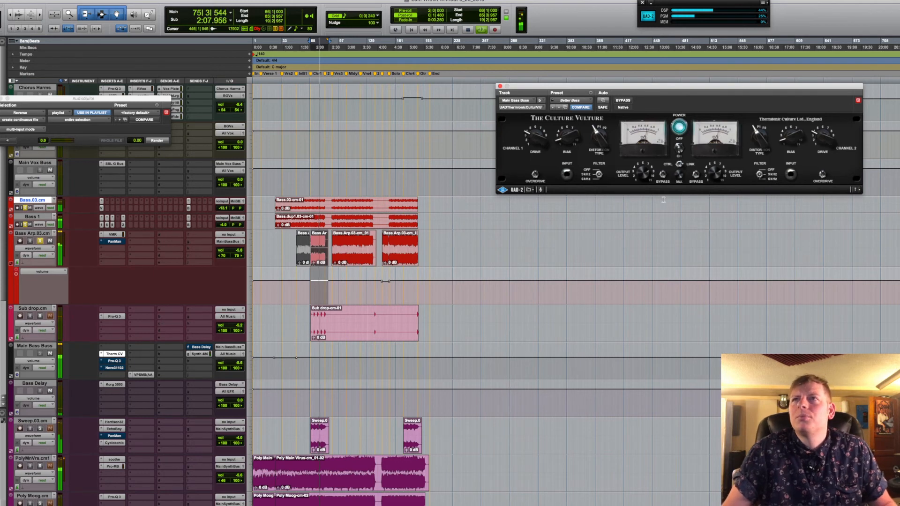
left_click(623, 100)
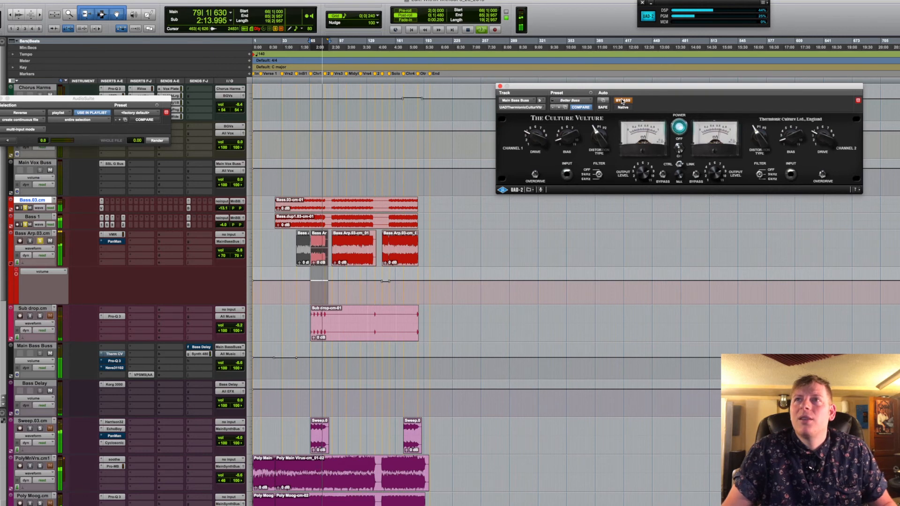
left_click(623, 101)
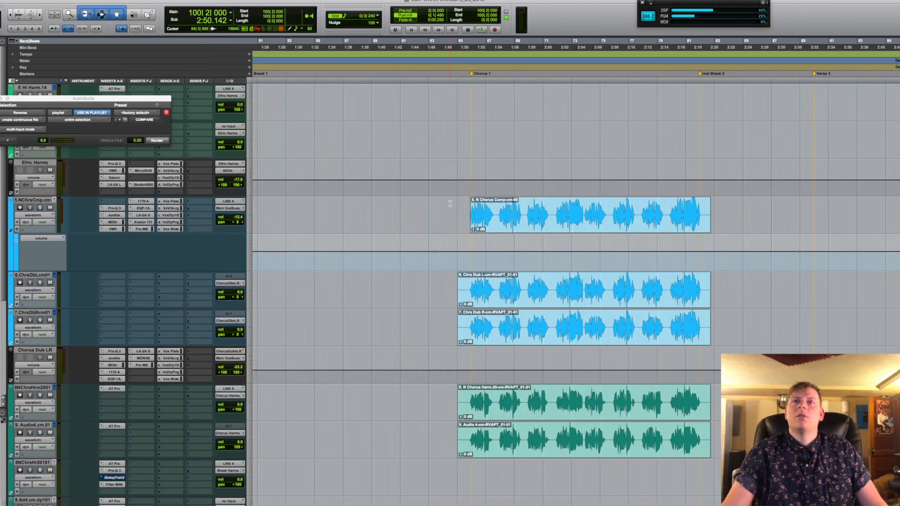
Select the lead, double and harmony vocal clips across Chorus 1, starting just before bar 65.
left_click(455, 205)
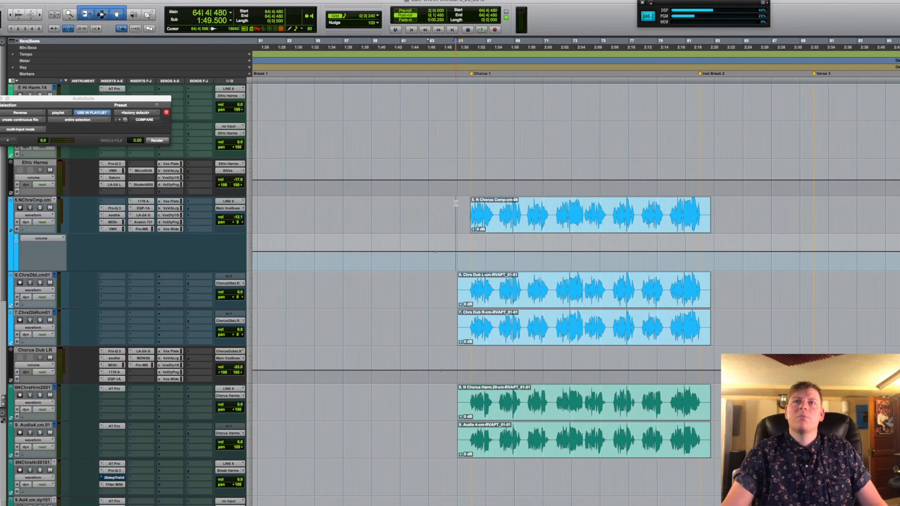
left_click(457, 206)
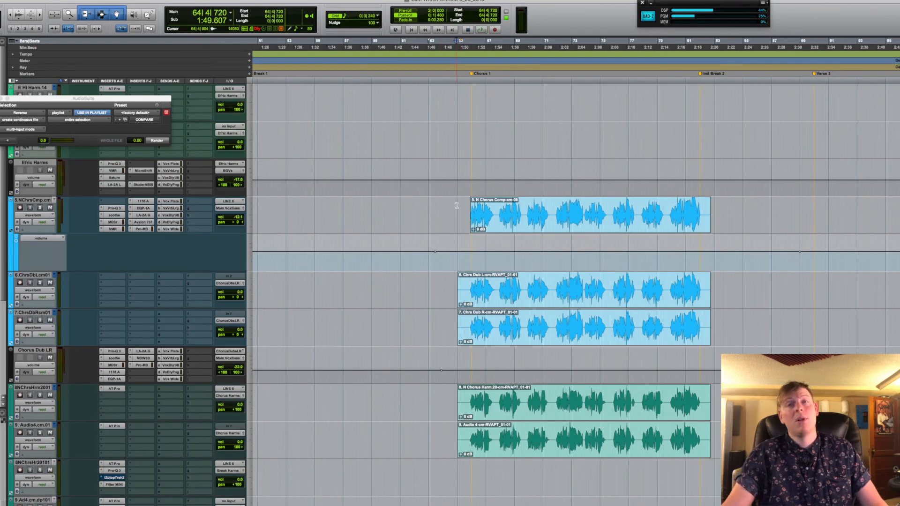
left_click_drag(456, 205, 723, 445)
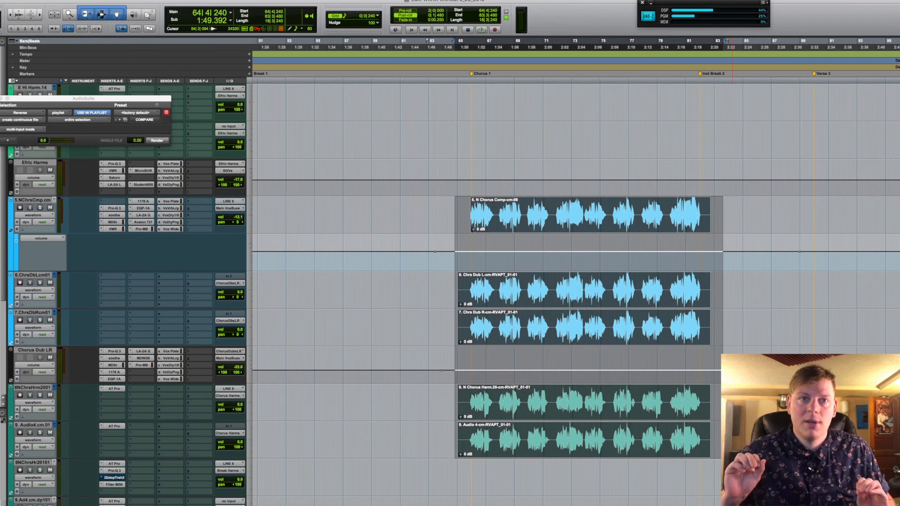
Select the N Chorus Comp clip and solo its track together with both chorus double tracks.
left_click(40, 207)
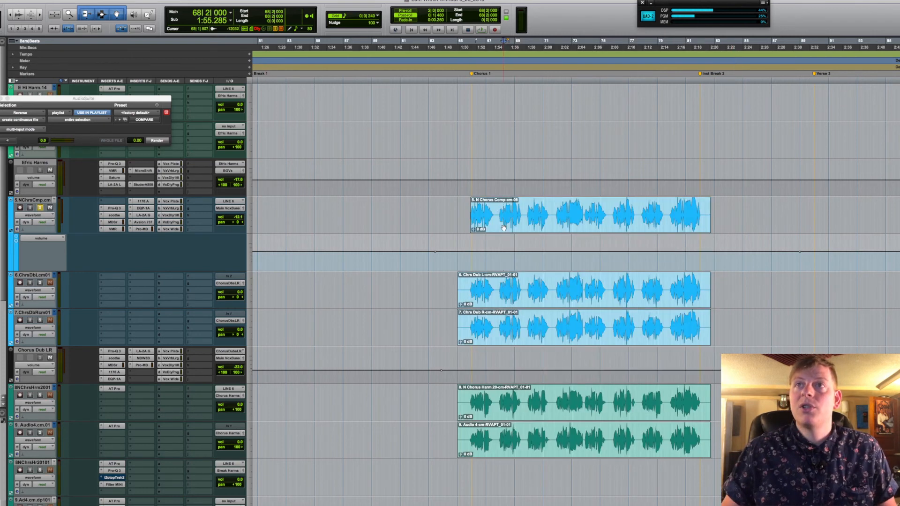
left_click(505, 230)
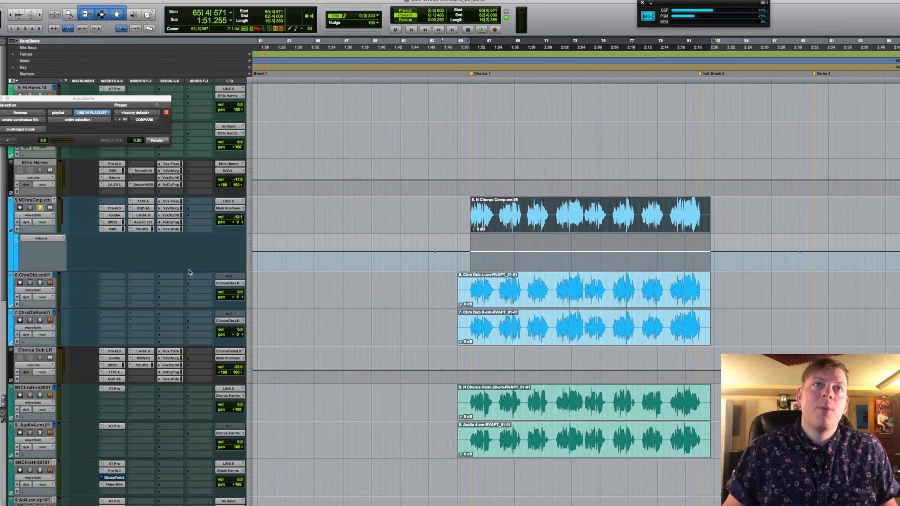
left_click(40, 283)
left_click(41, 321)
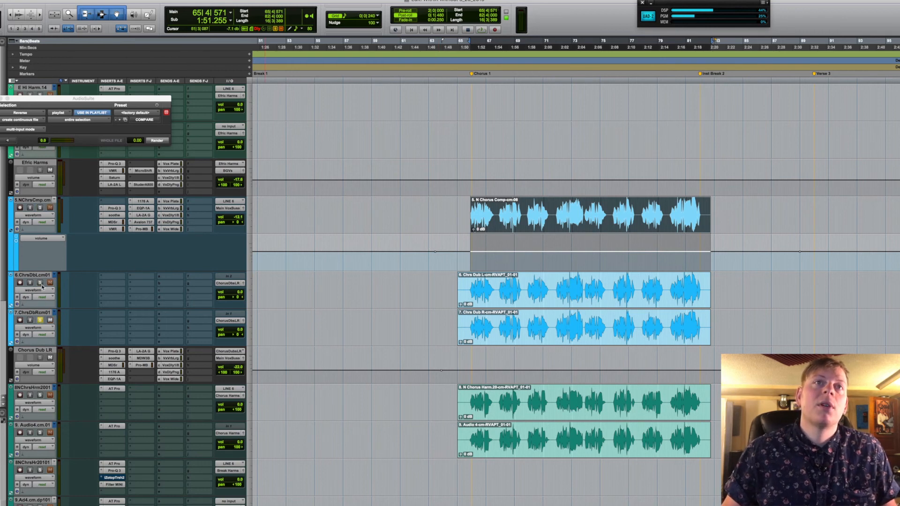
left_click(41, 283, "shift")
left_click(40, 208, "shift")
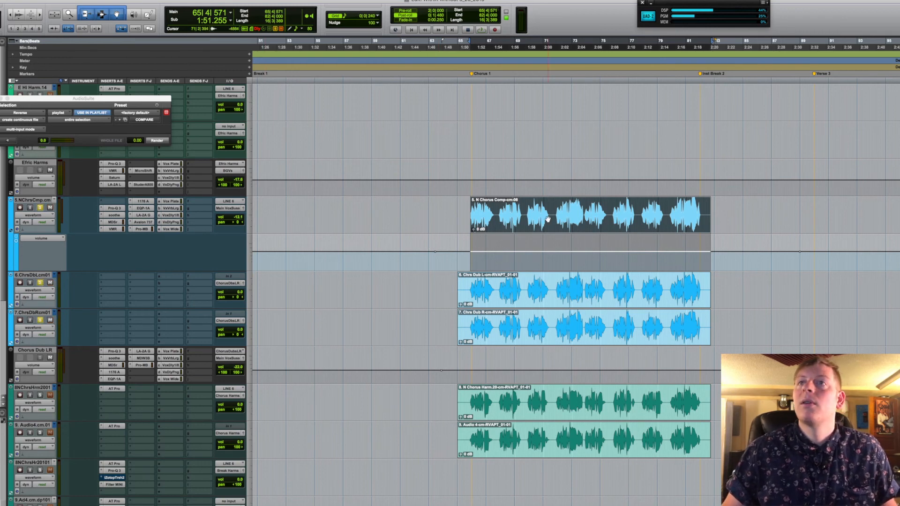
Audition a short phrase of the soloed lead and doubles, replay them from bar 66, and stop.
key("space")
left_click_drag(499, 208, 522, 313)
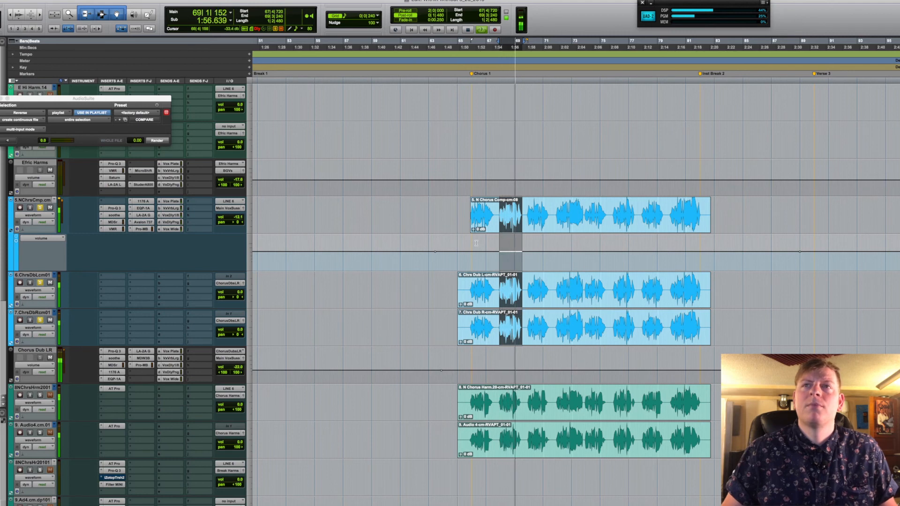
left_click(471, 282)
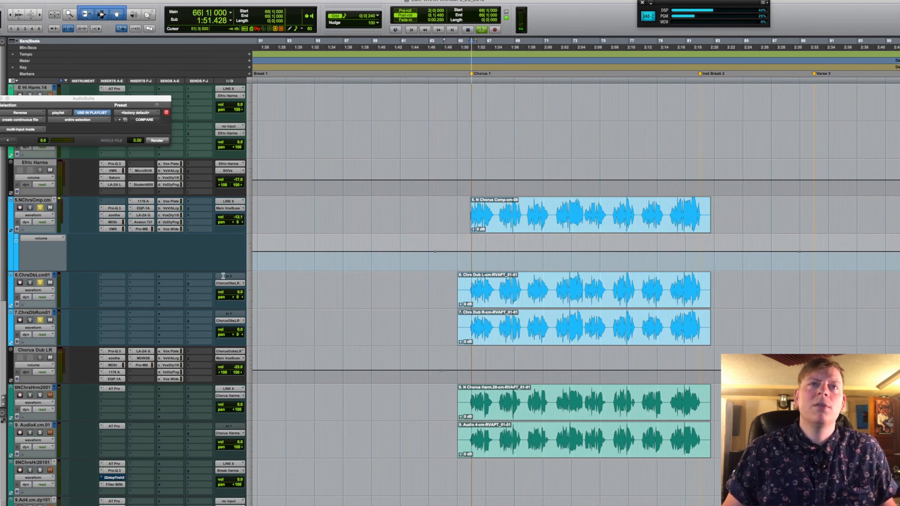
key("space")
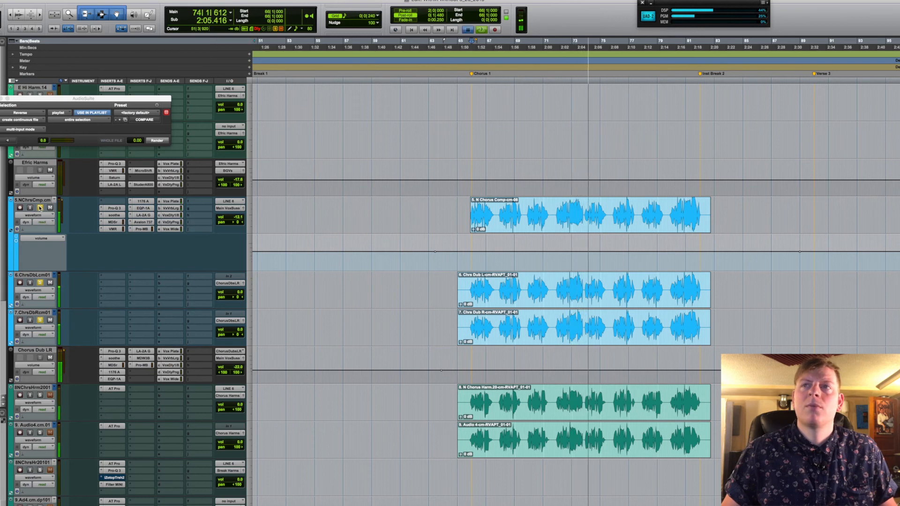
key("space")
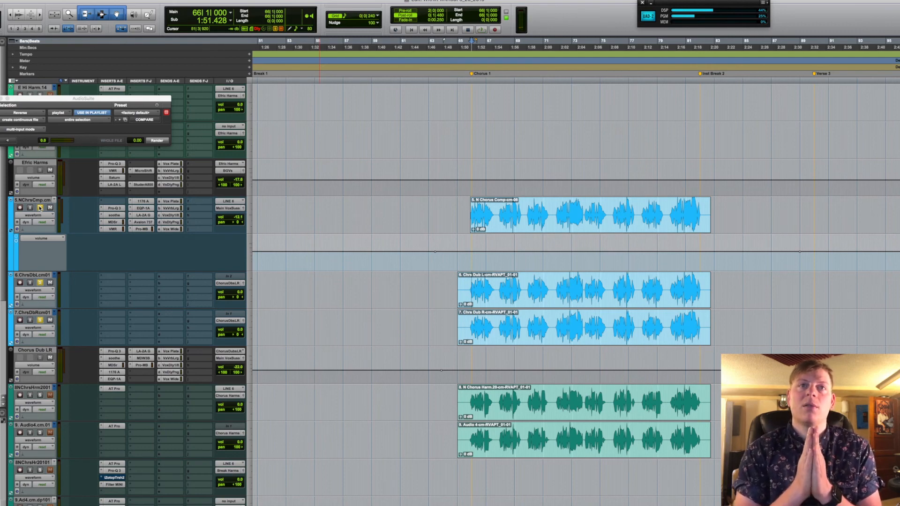
Add both chorus harmony tracks to the solos and play from the start of their clips at bar 65.
scroll(178, 233, "down", 4)
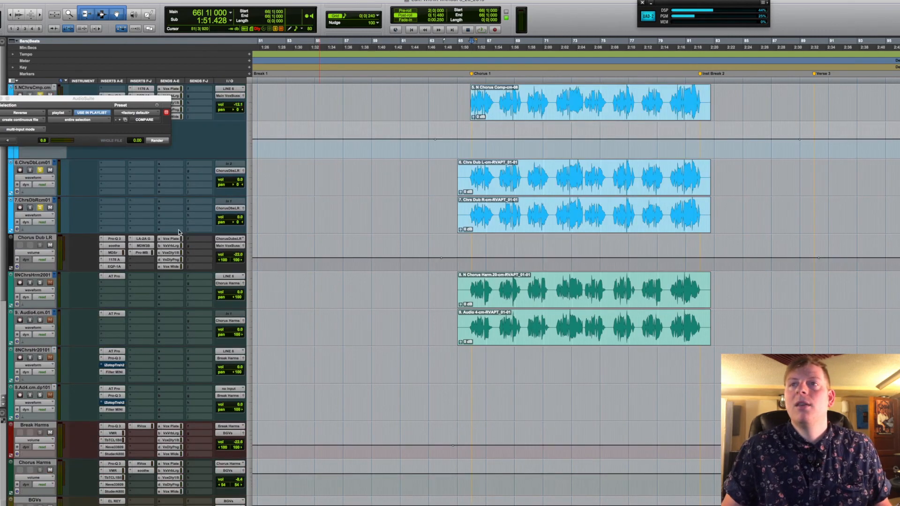
left_click(39, 245)
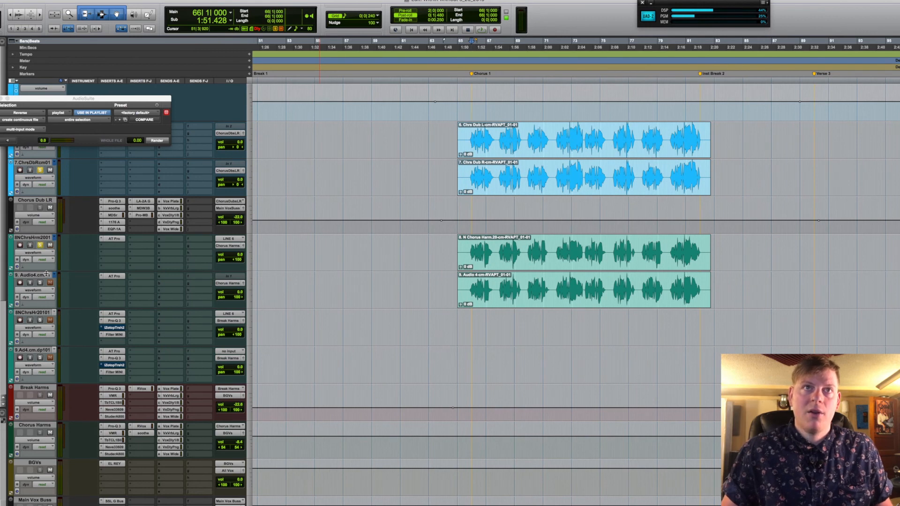
left_click(40, 283)
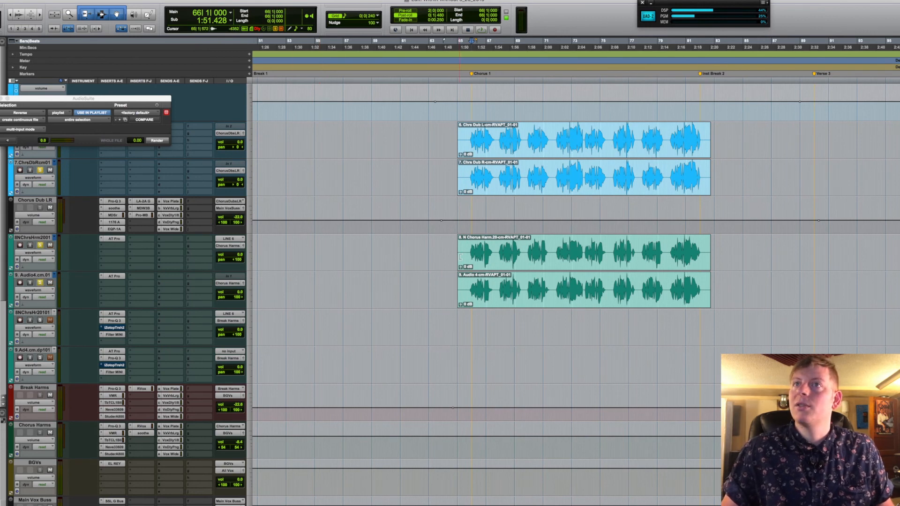
left_click(469, 270)
key("space")
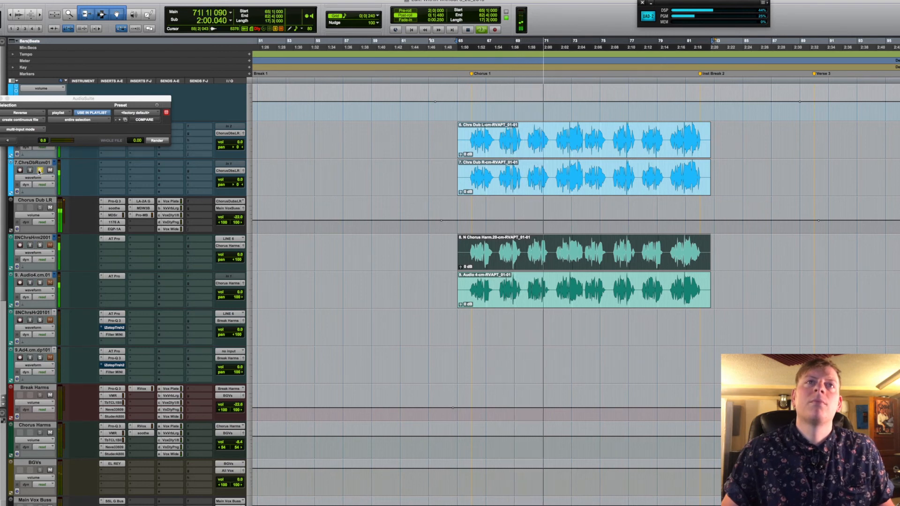
Listen to the two chorus harmony tracks soloed in place of the doubles, and stop playback.
left_click(40, 246)
left_click(40, 283)
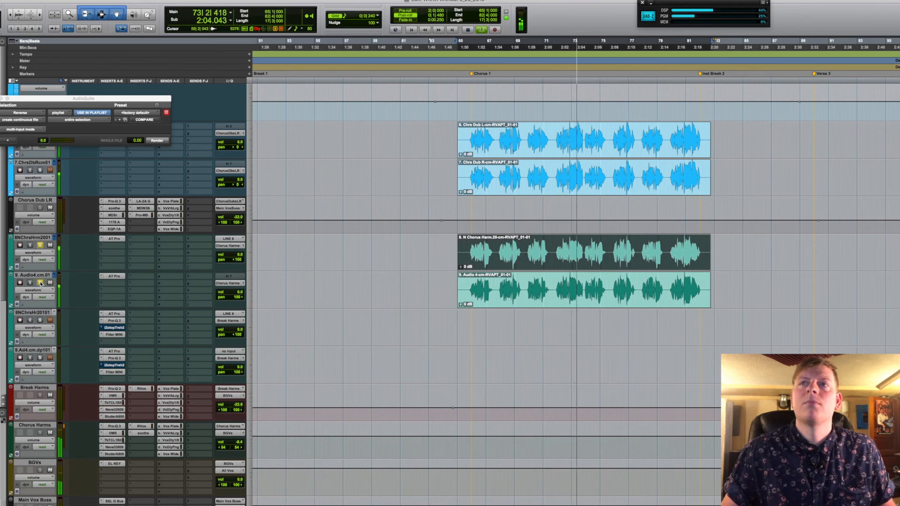
key("space")
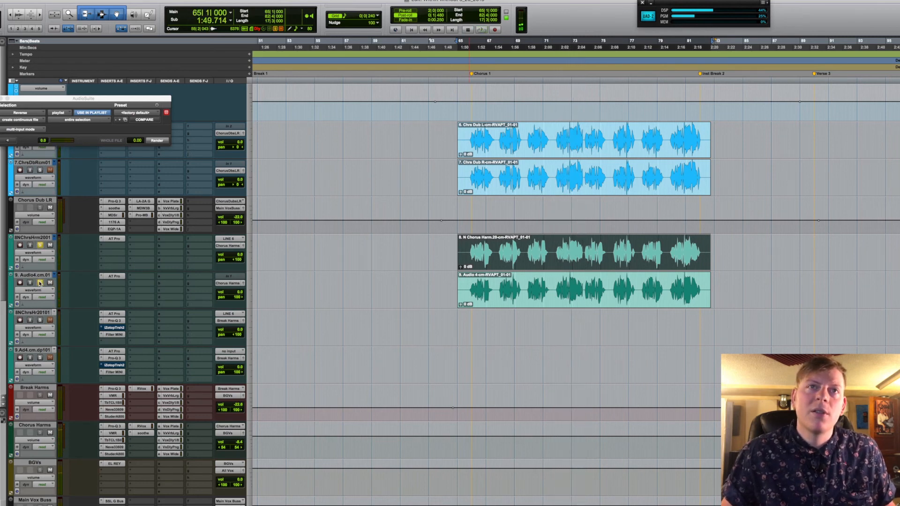
Play the chorus from bar 65 with all solos cleared, review the vocal tracks, and select the Chorus Harms track.
key("space")
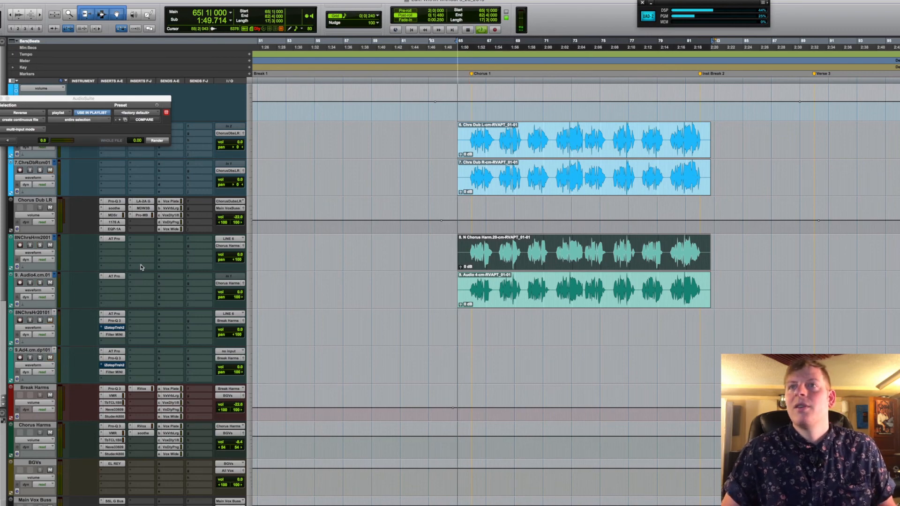
scroll(374, 244, "up", 2)
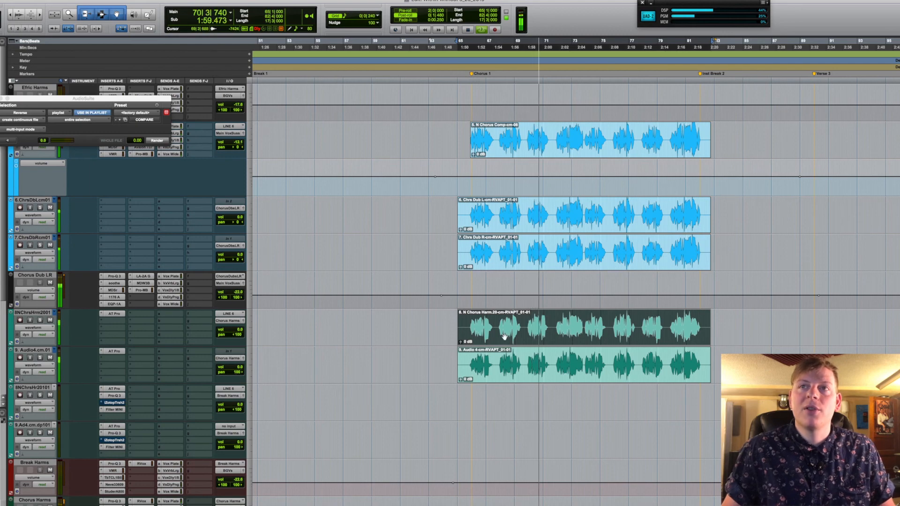
scroll(91, 187, "up", 2)
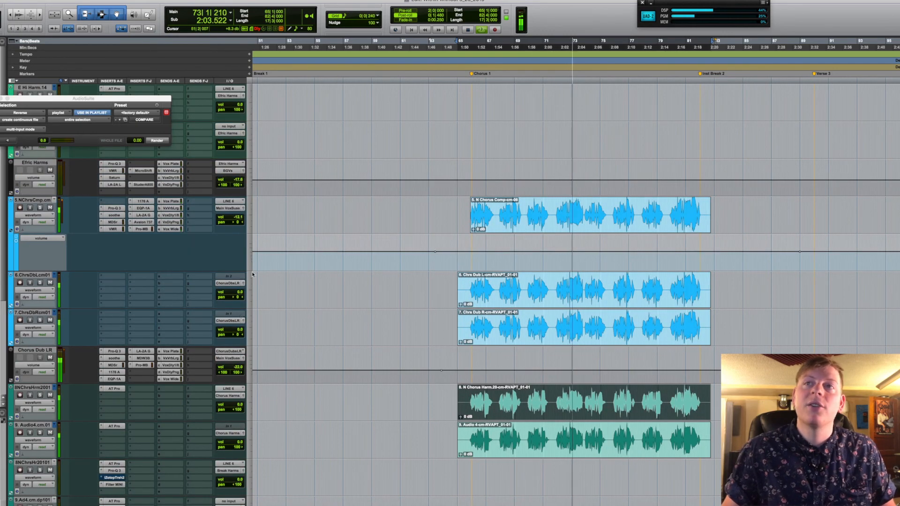
scroll(322, 257, "down", 4)
scroll(322, 257, "down", 2)
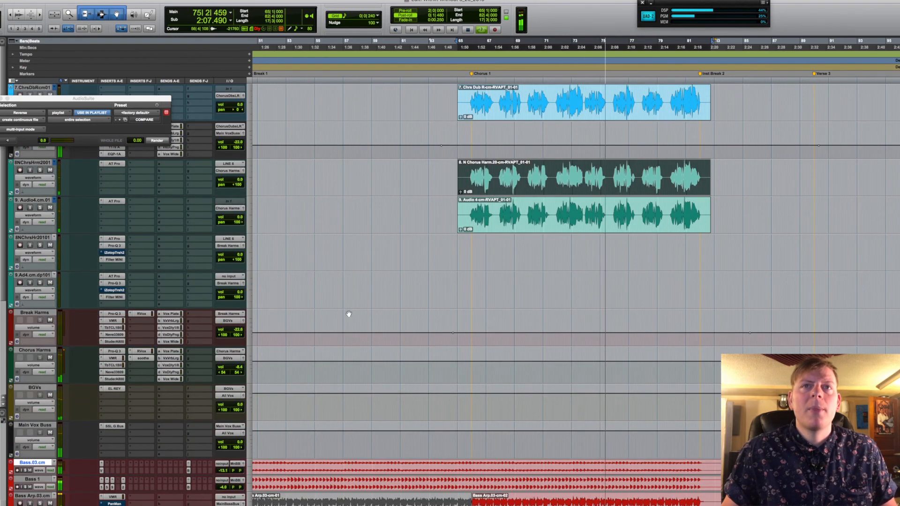
left_click(38, 350)
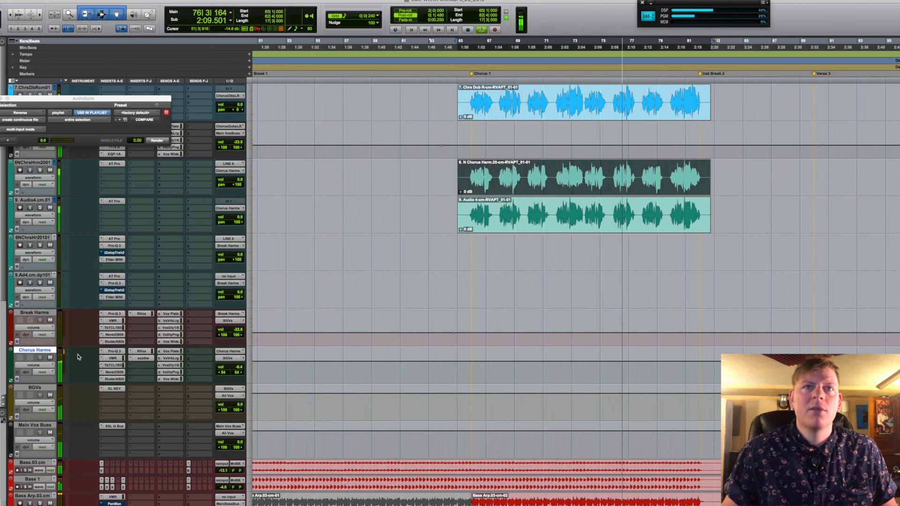
Inspect the EL REY compressor on the BGVs track during chorus playback, and close the plug-in.
left_click(111, 389)
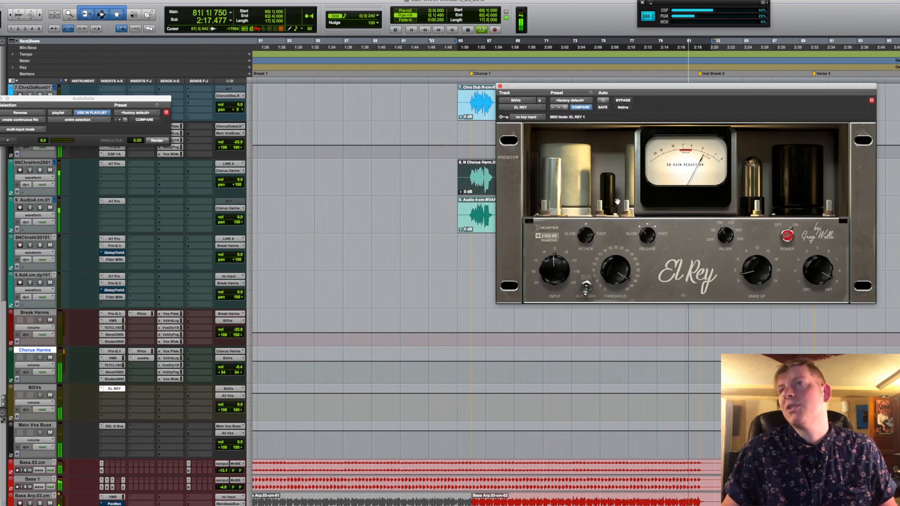
left_click(500, 86)
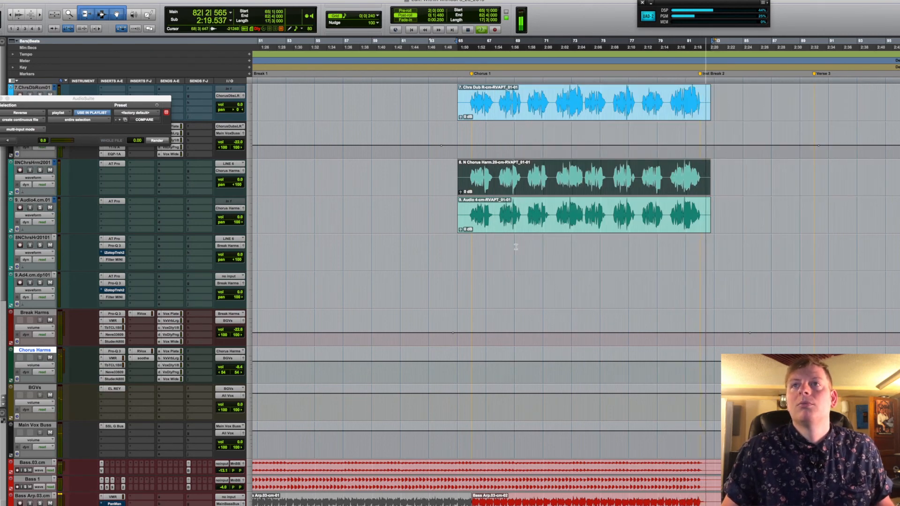
Stop playback, find the soft chorus harmony clips at Chorus 2, and place the playback position at 137|4|720.
key("super+bracketleft")
scroll(548, 294, "up", 5)
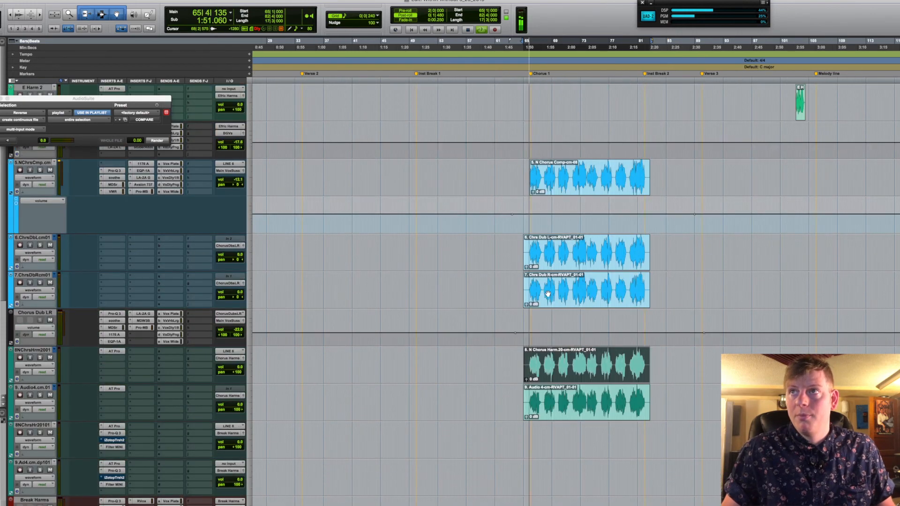
scroll(548, 294, "right", 10)
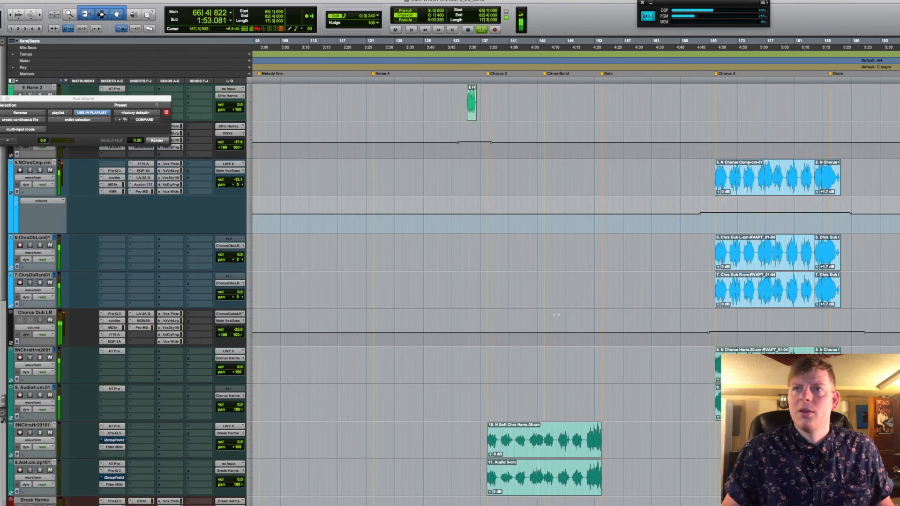
scroll(548, 338, "down", 3)
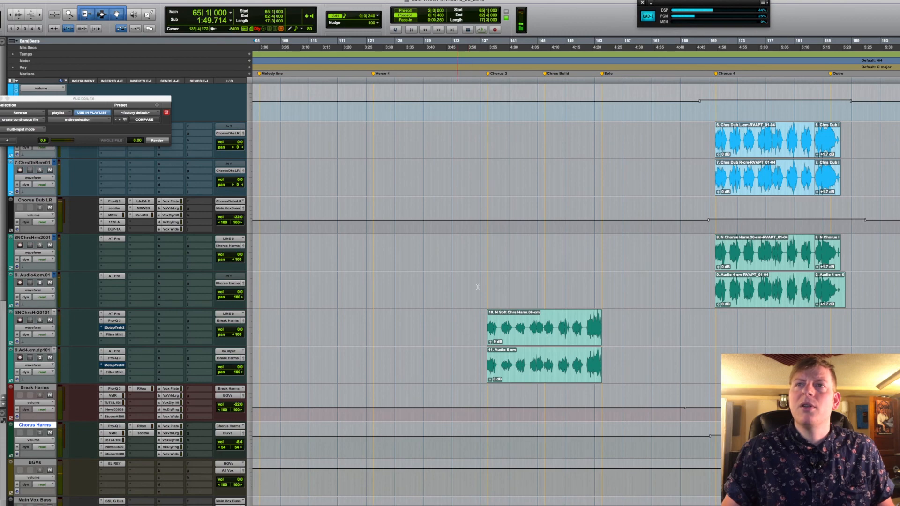
scroll(487, 283, "up", 5)
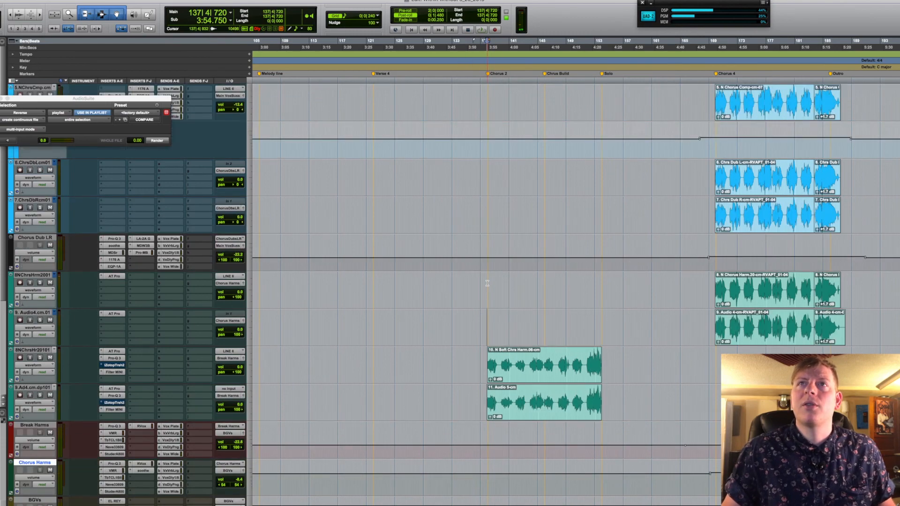
scroll(487, 283, "down", 4)
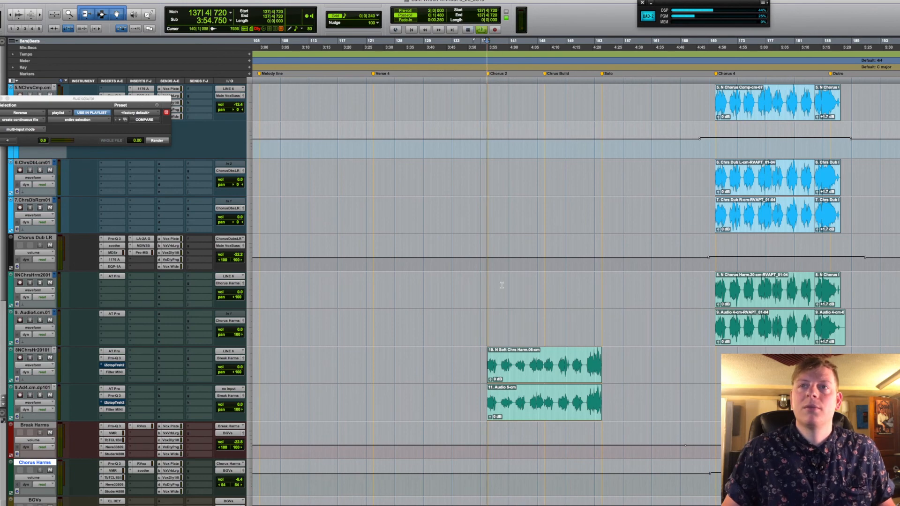
Play Chorus 2 from 137|4|720 with the second verse lead comp soloed, and solo both soft chorus harmony tracks during playback.
key("space")
scroll(501, 285, "up", 7)
scroll(502, 285, "up", 12)
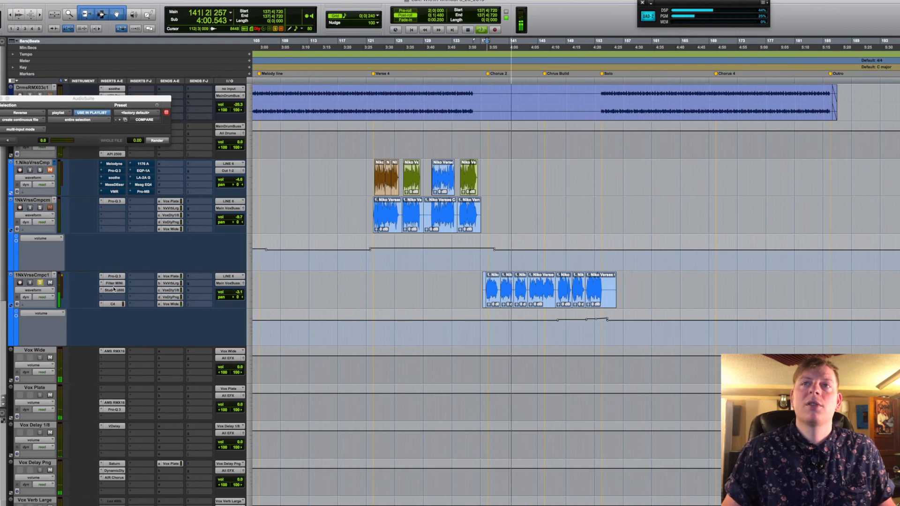
scroll(305, 302, "down", 7)
scroll(305, 302, "down", 15)
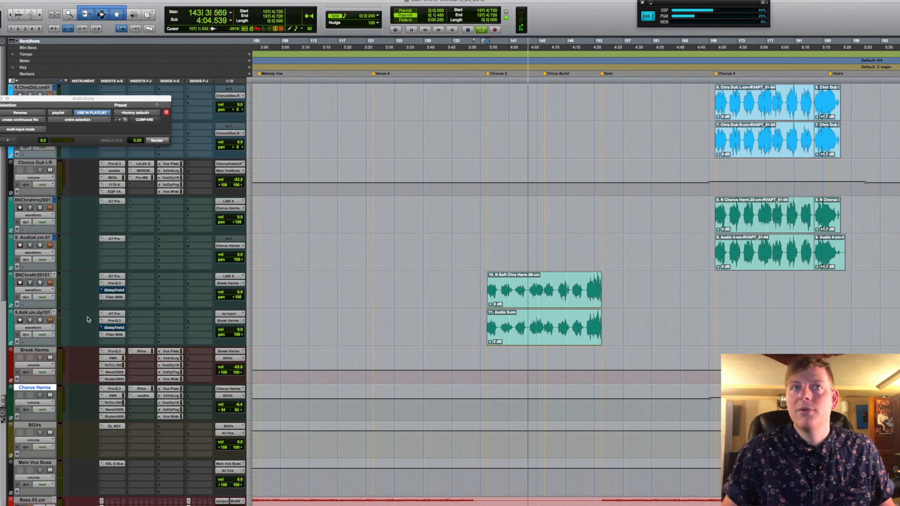
left_click(40, 283)
left_click(40, 320)
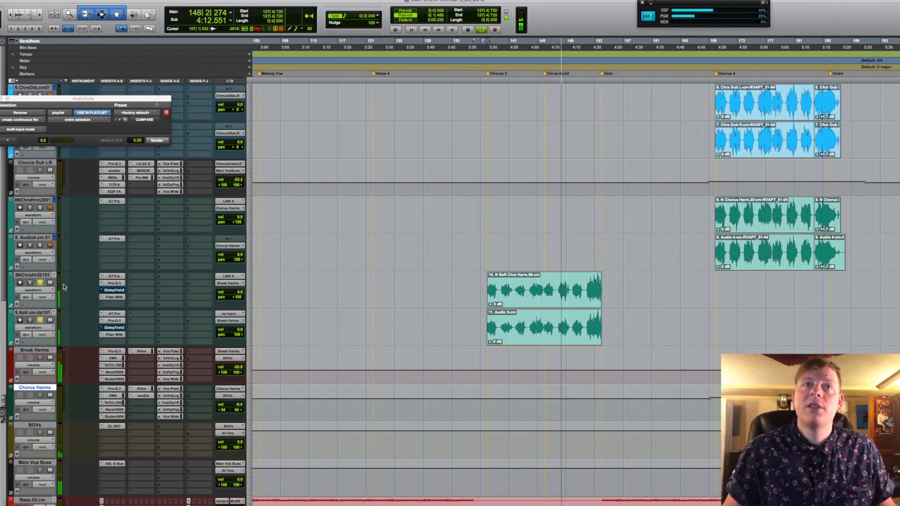
Clear the solos, listen through the Chorus Build into the Solo section, and stop playback.
left_click(41, 283)
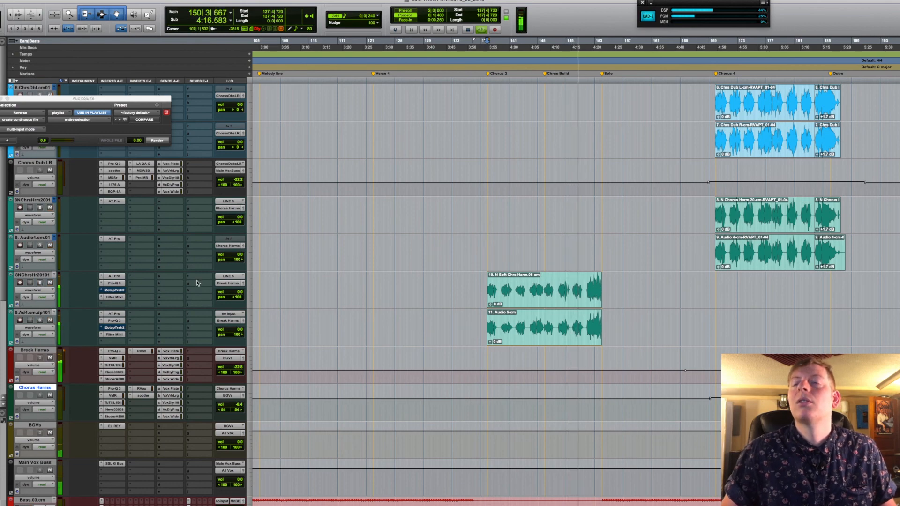
scroll(497, 257, "up", 20)
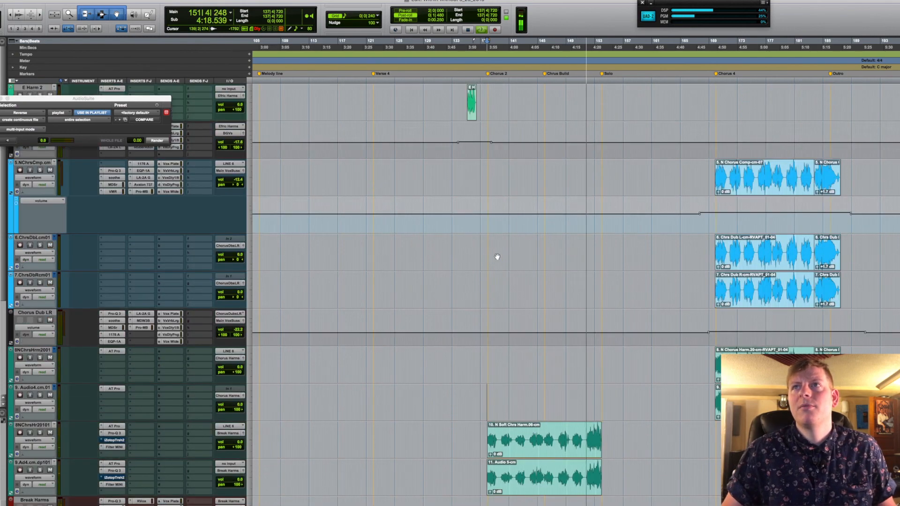
scroll(497, 257, "up", 7)
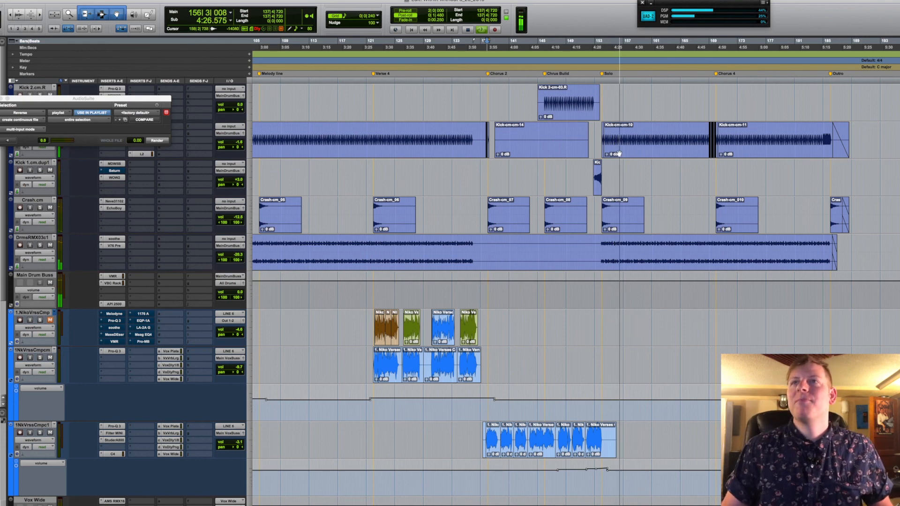
key("space")
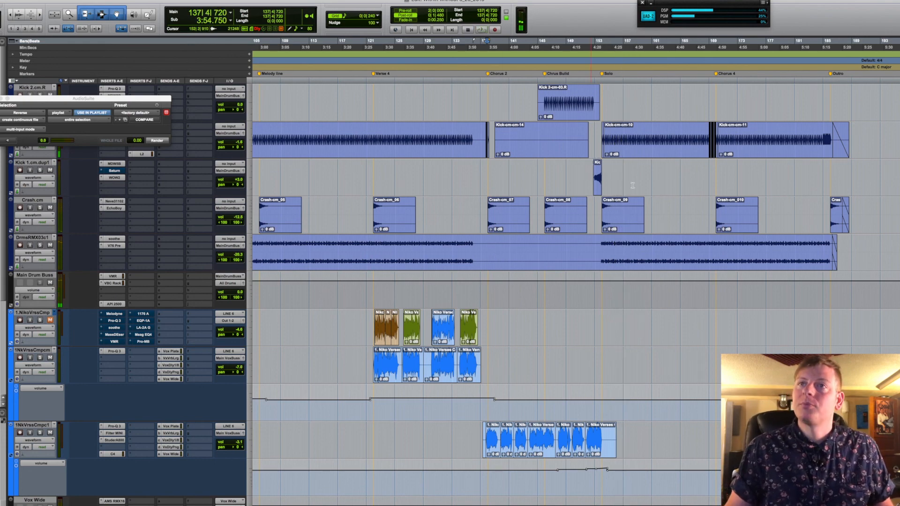
Select the harmony phrase starting at bar 135, audition it with E Hi Harm.14 and E Harm 2 soloed, and stop.
scroll(661, 248, "down", 15)
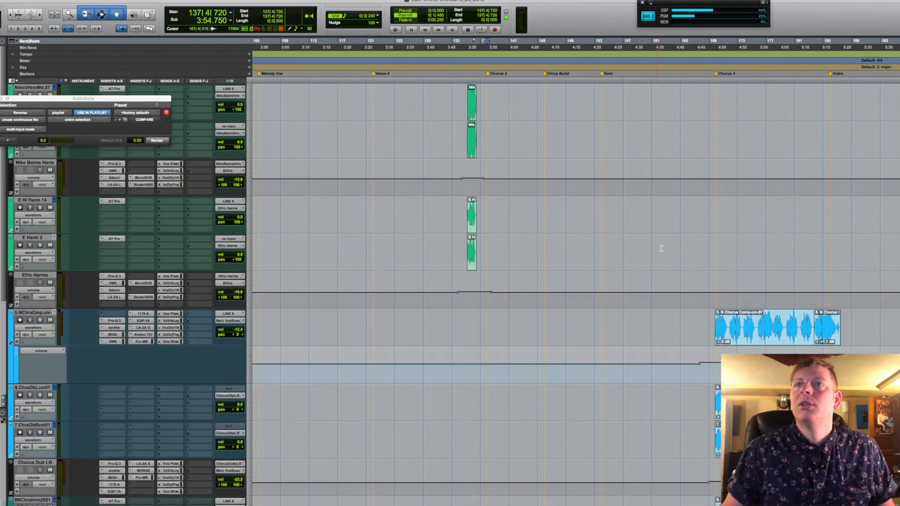
scroll(497, 226, "up", 1)
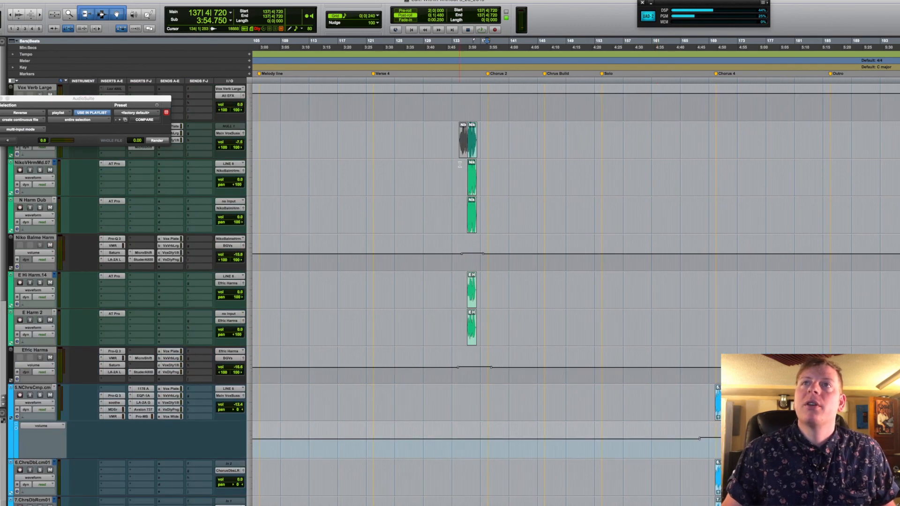
left_click_drag(471, 190, 480, 212)
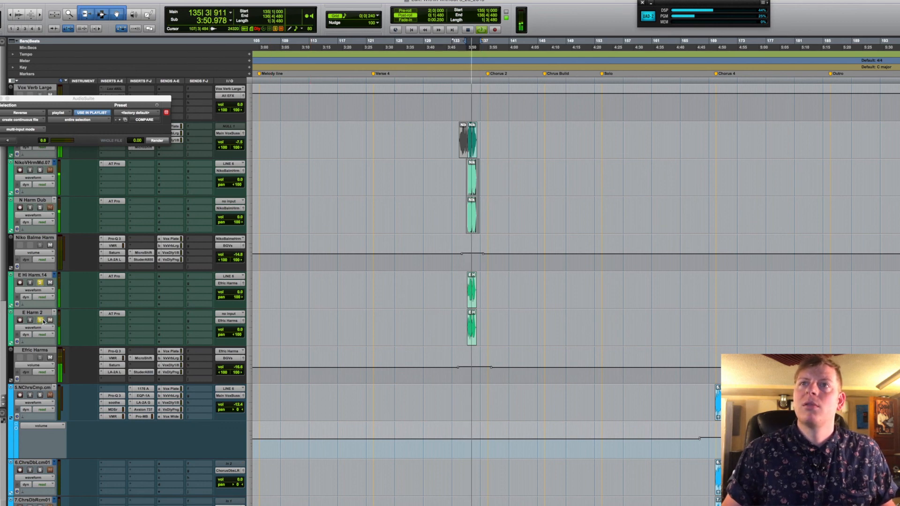
key("space")
Replay the bar 135 phrase with N Harm Dub and its partner harmony track also soloed, and once more with Blame Dub added.
scroll(71, 270, "up", 3)
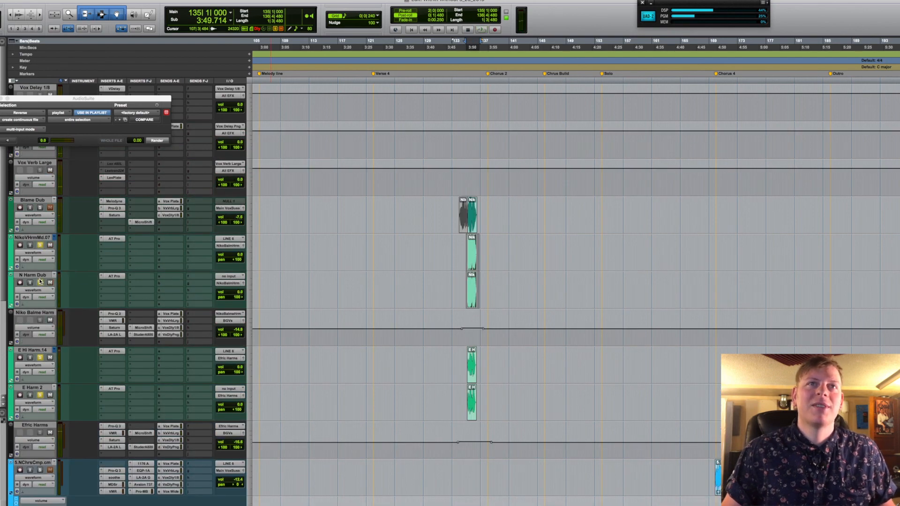
key("space")
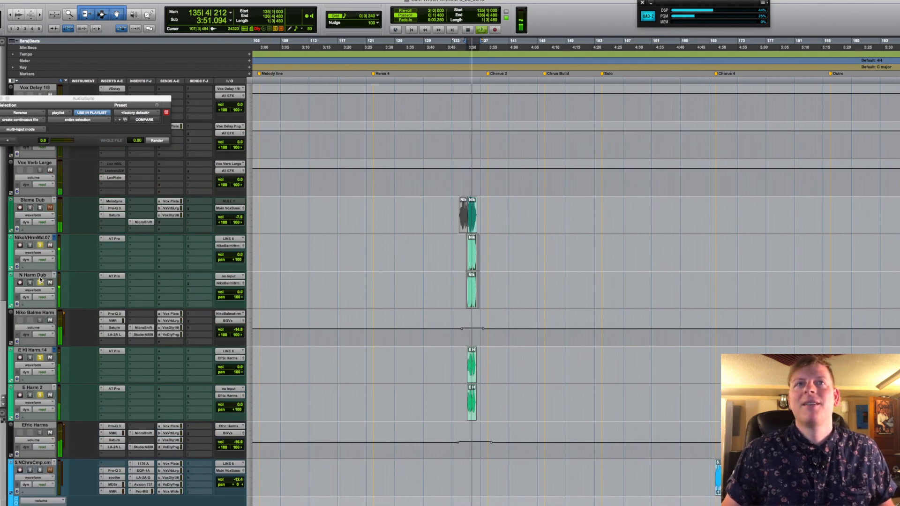
key("space")
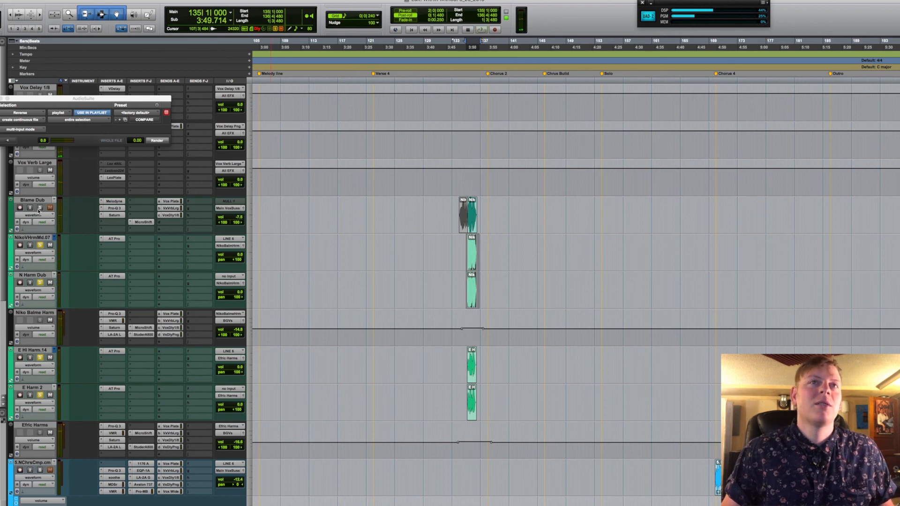
key("space")
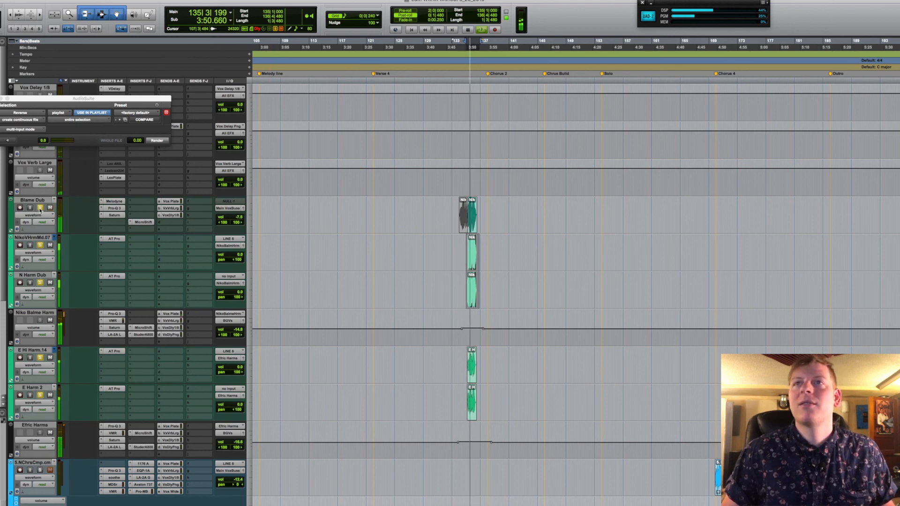
key("space")
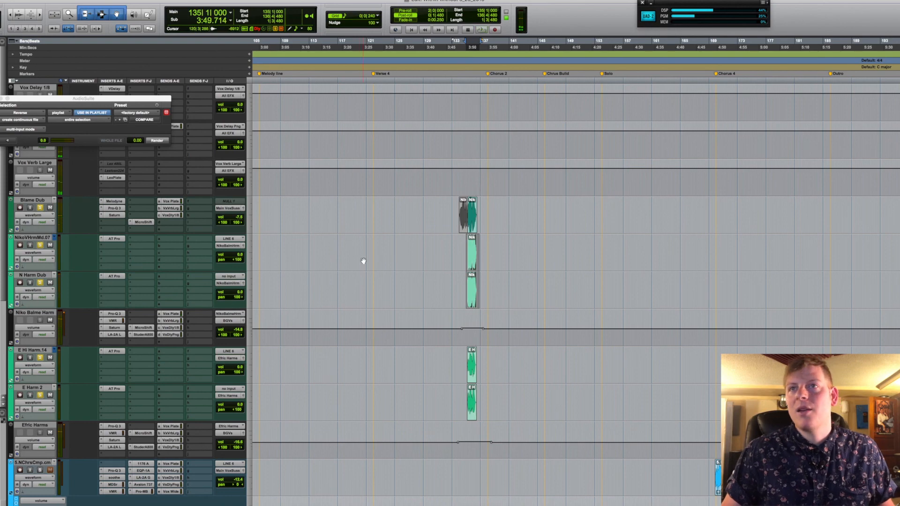
Select the three bars from 133|4|480 in the verse lead's volume lane, at the last phrase of Verse 4.
scroll(364, 260, "left", 10)
scroll(363, 261, "up", 2)
scroll(364, 261, "right", 10)
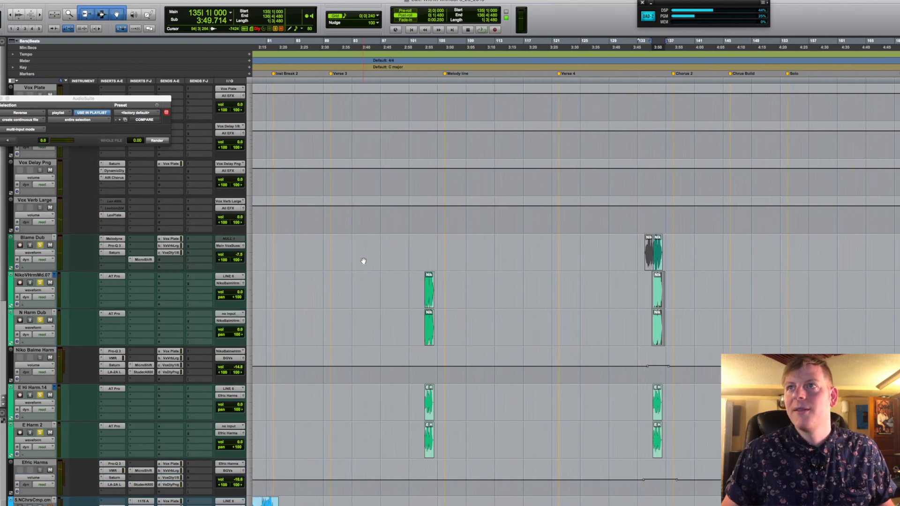
scroll(363, 261, "up", 7)
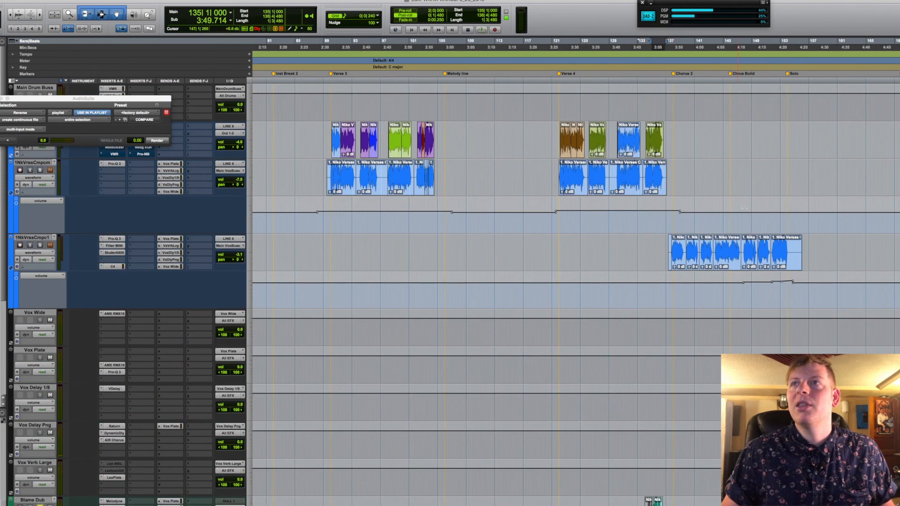
left_click_drag(646, 219, 668, 215)
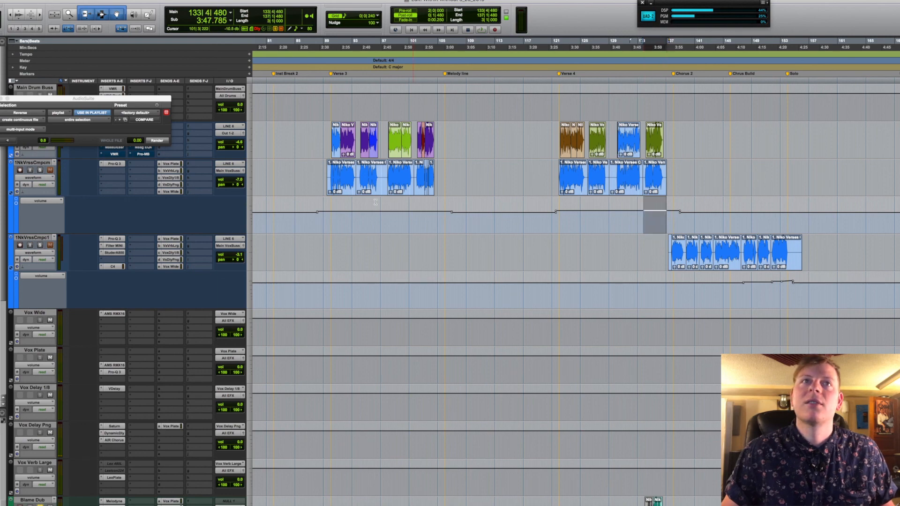
scroll(44, 244, "up", 3)
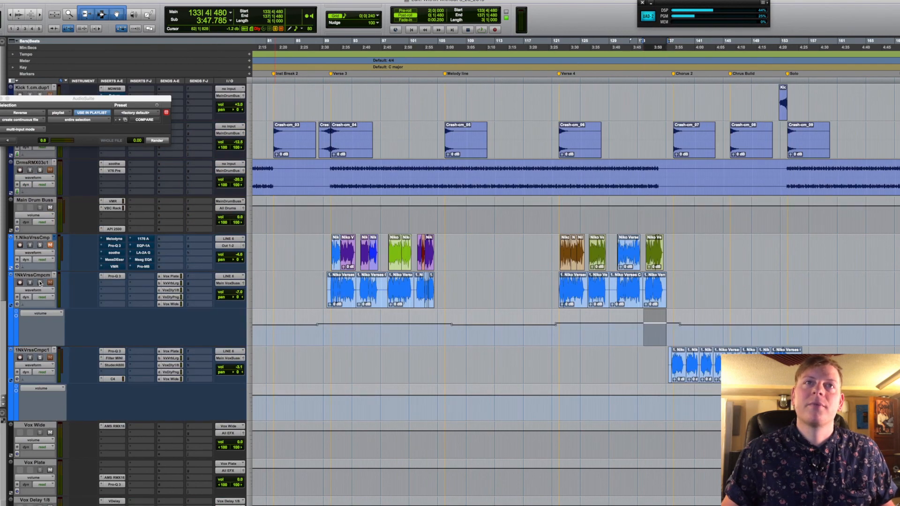
Play the selected Verse 4 phrase with Blame Dub and all four harmony tracks soloed, stop playback, and clear the solos.
scroll(146, 307, "down", 9)
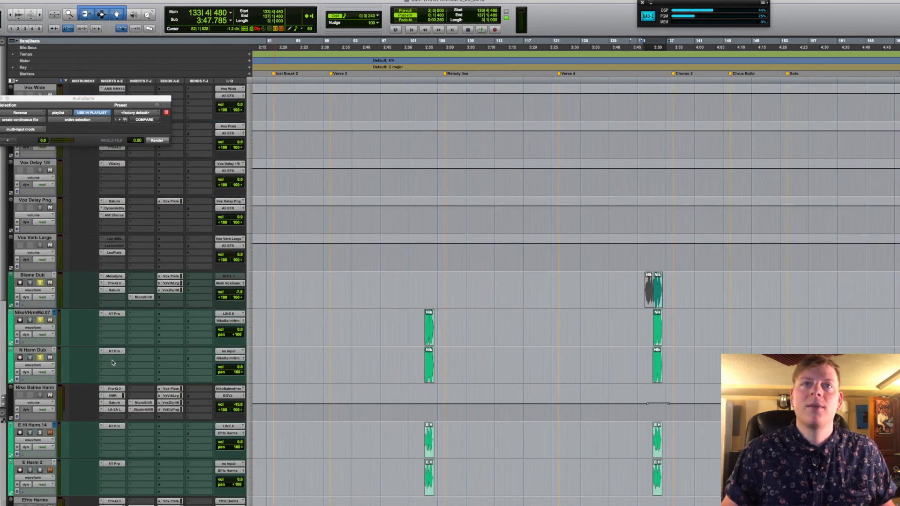
scroll(113, 363, "down", 3)
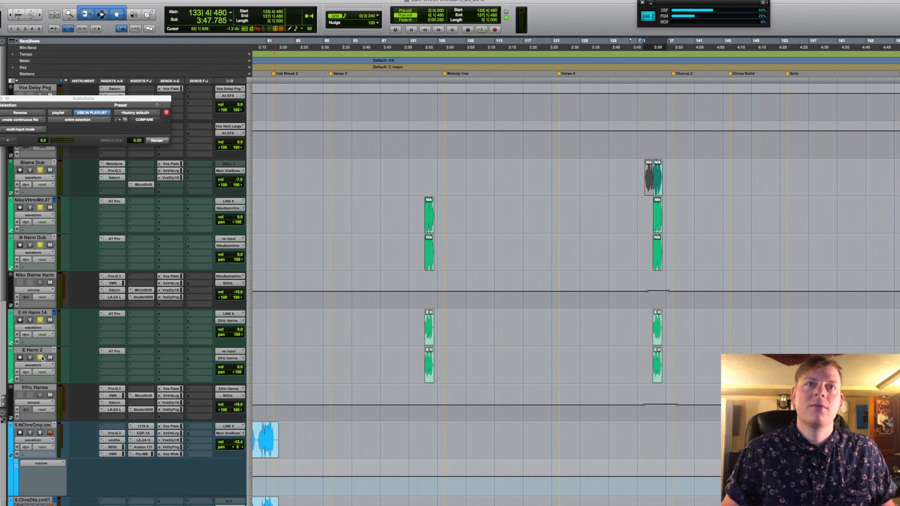
key("space")
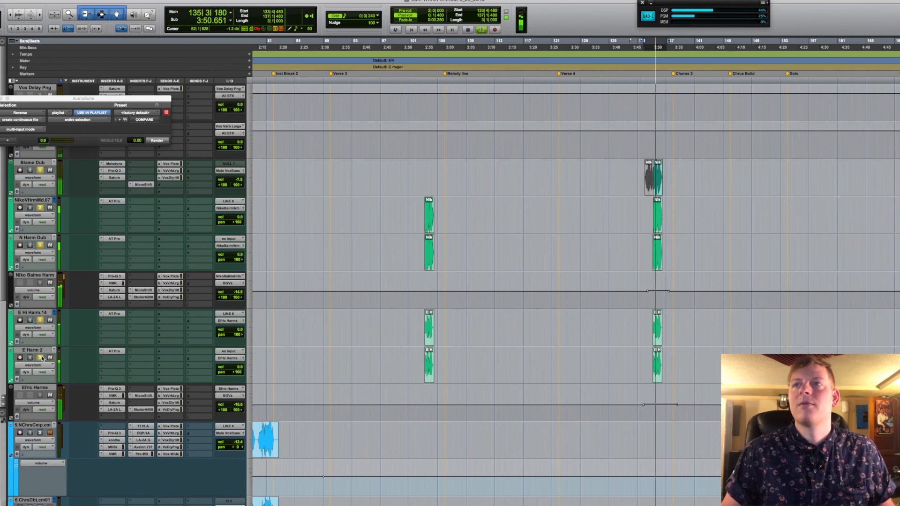
key("space")
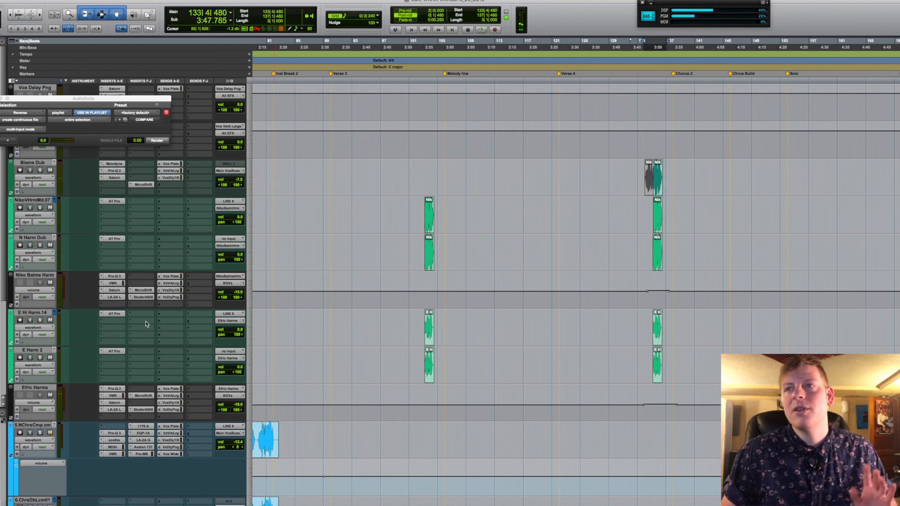
scroll(497, 336, "down", 12)
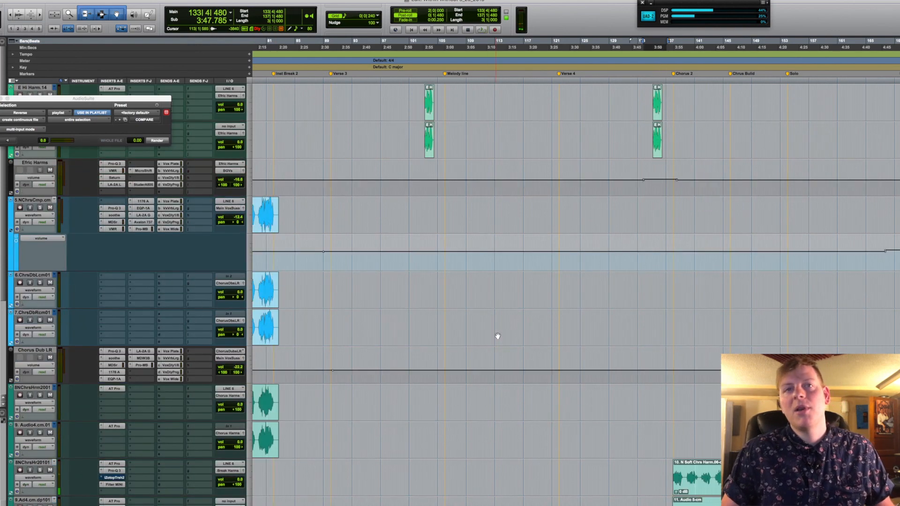